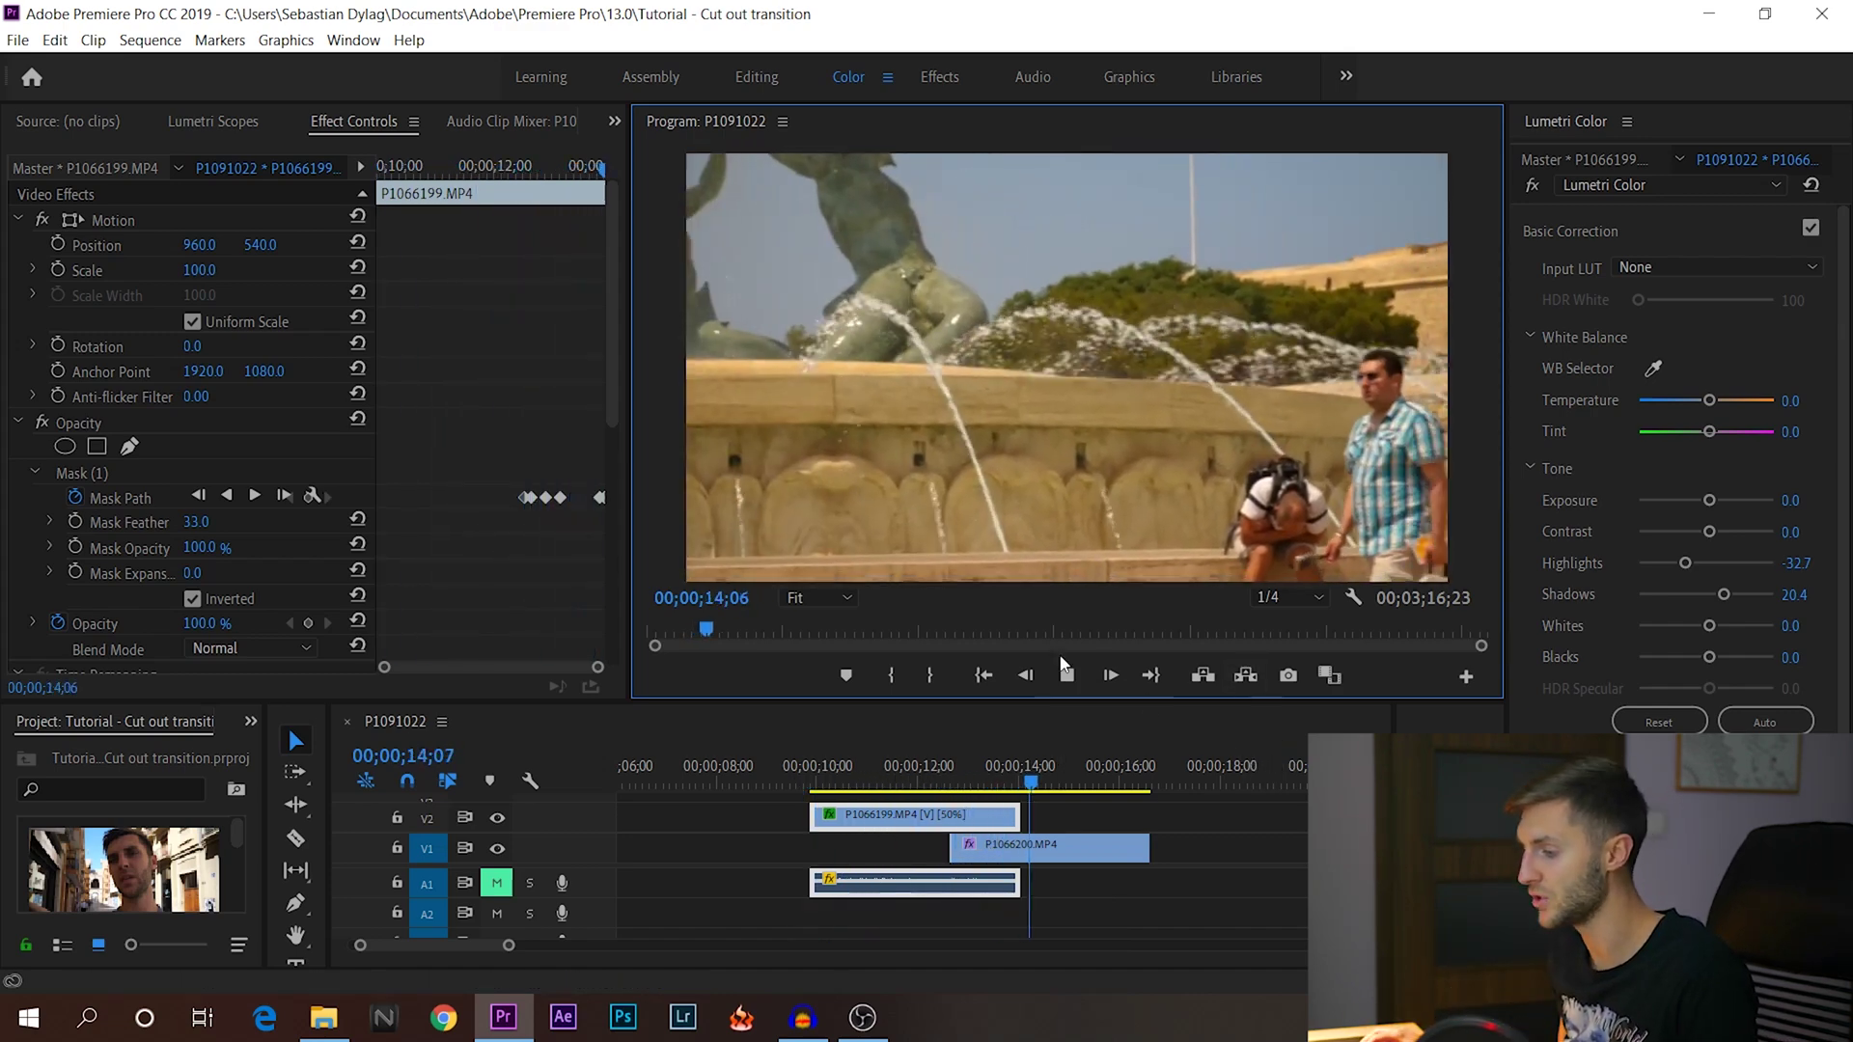
Play back the existing transition where the P1066199.MP4 and P1066200.MP4 clips overlap
left_click(1062, 846)
left_click(976, 784)
key("space")
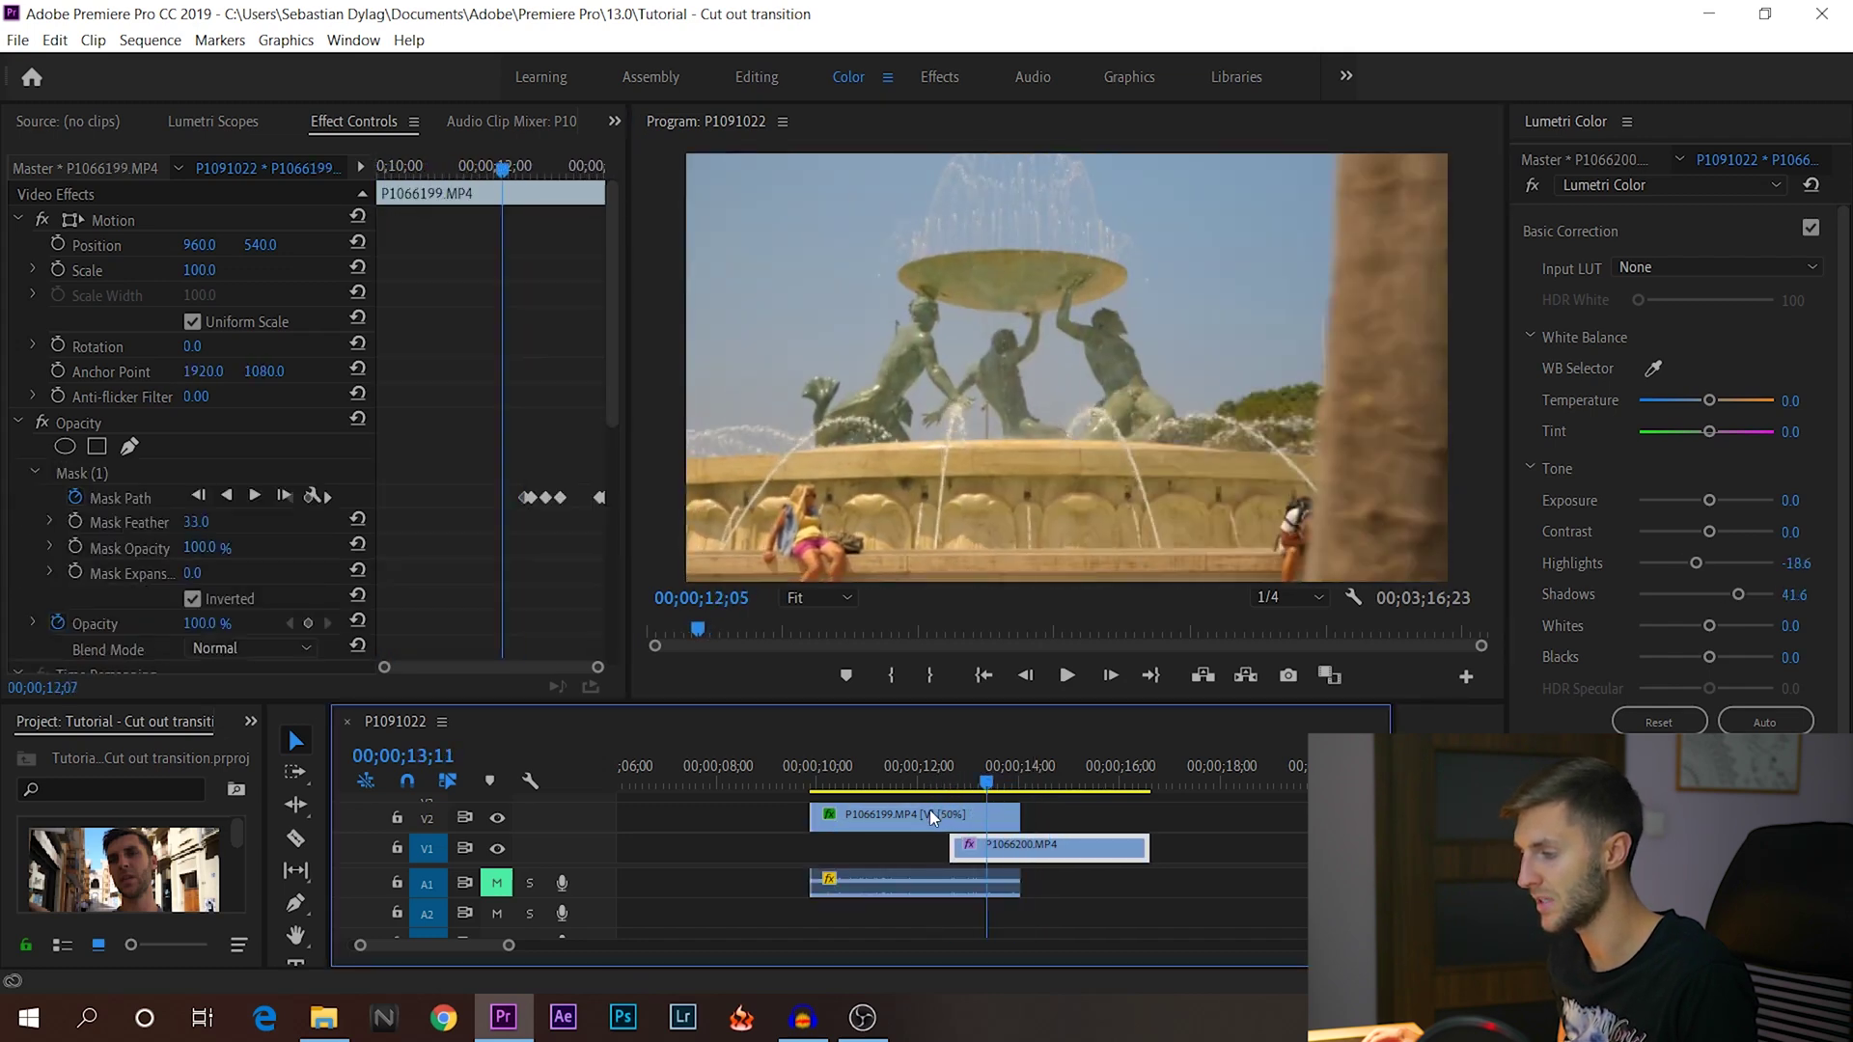
key("space")
Set the program monitor's playback resolution to Full and enlarge the timeline area to show more tracks
left_click(1294, 613)
left_click(1275, 627)
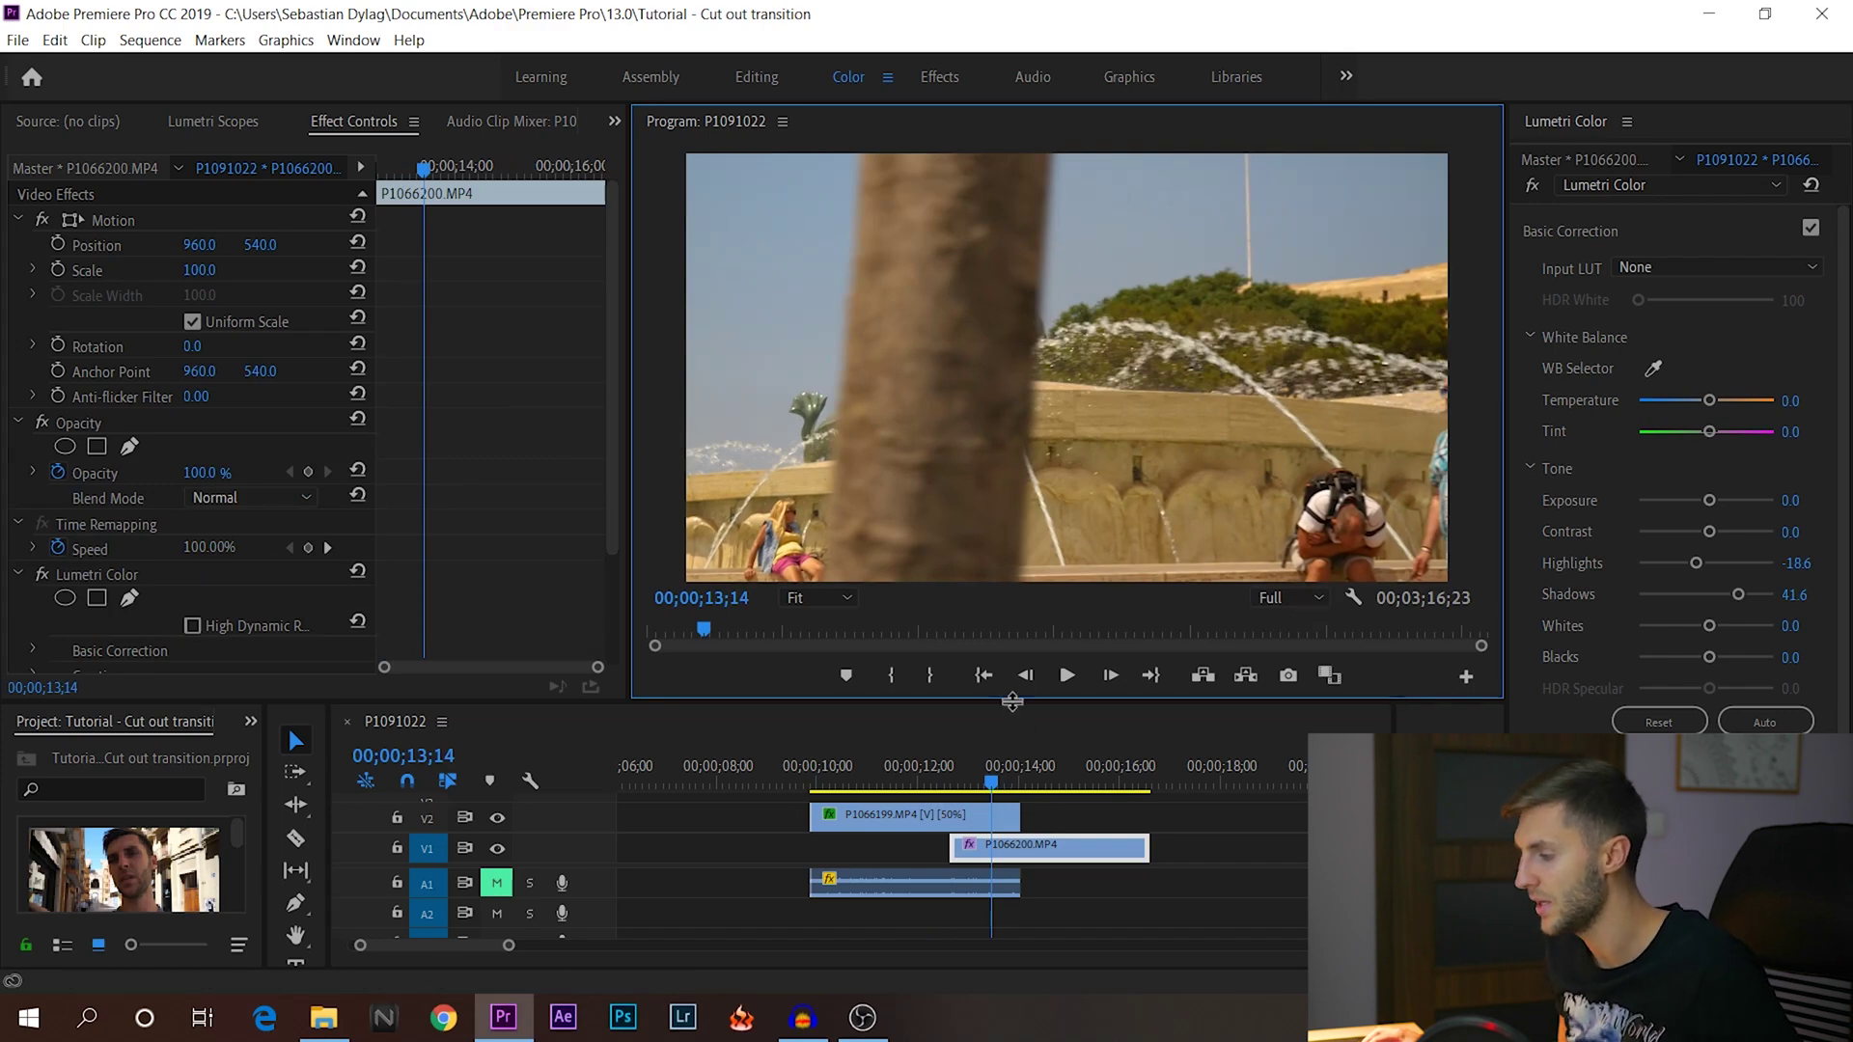
left_click_drag(1011, 702, 1011, 625)
left_click_drag(941, 706, 986, 712)
Remove the existing opacity mask from the P1066199.MP4 clip on track V2
left_click(946, 779)
left_click(1290, 522)
left_click(1280, 545)
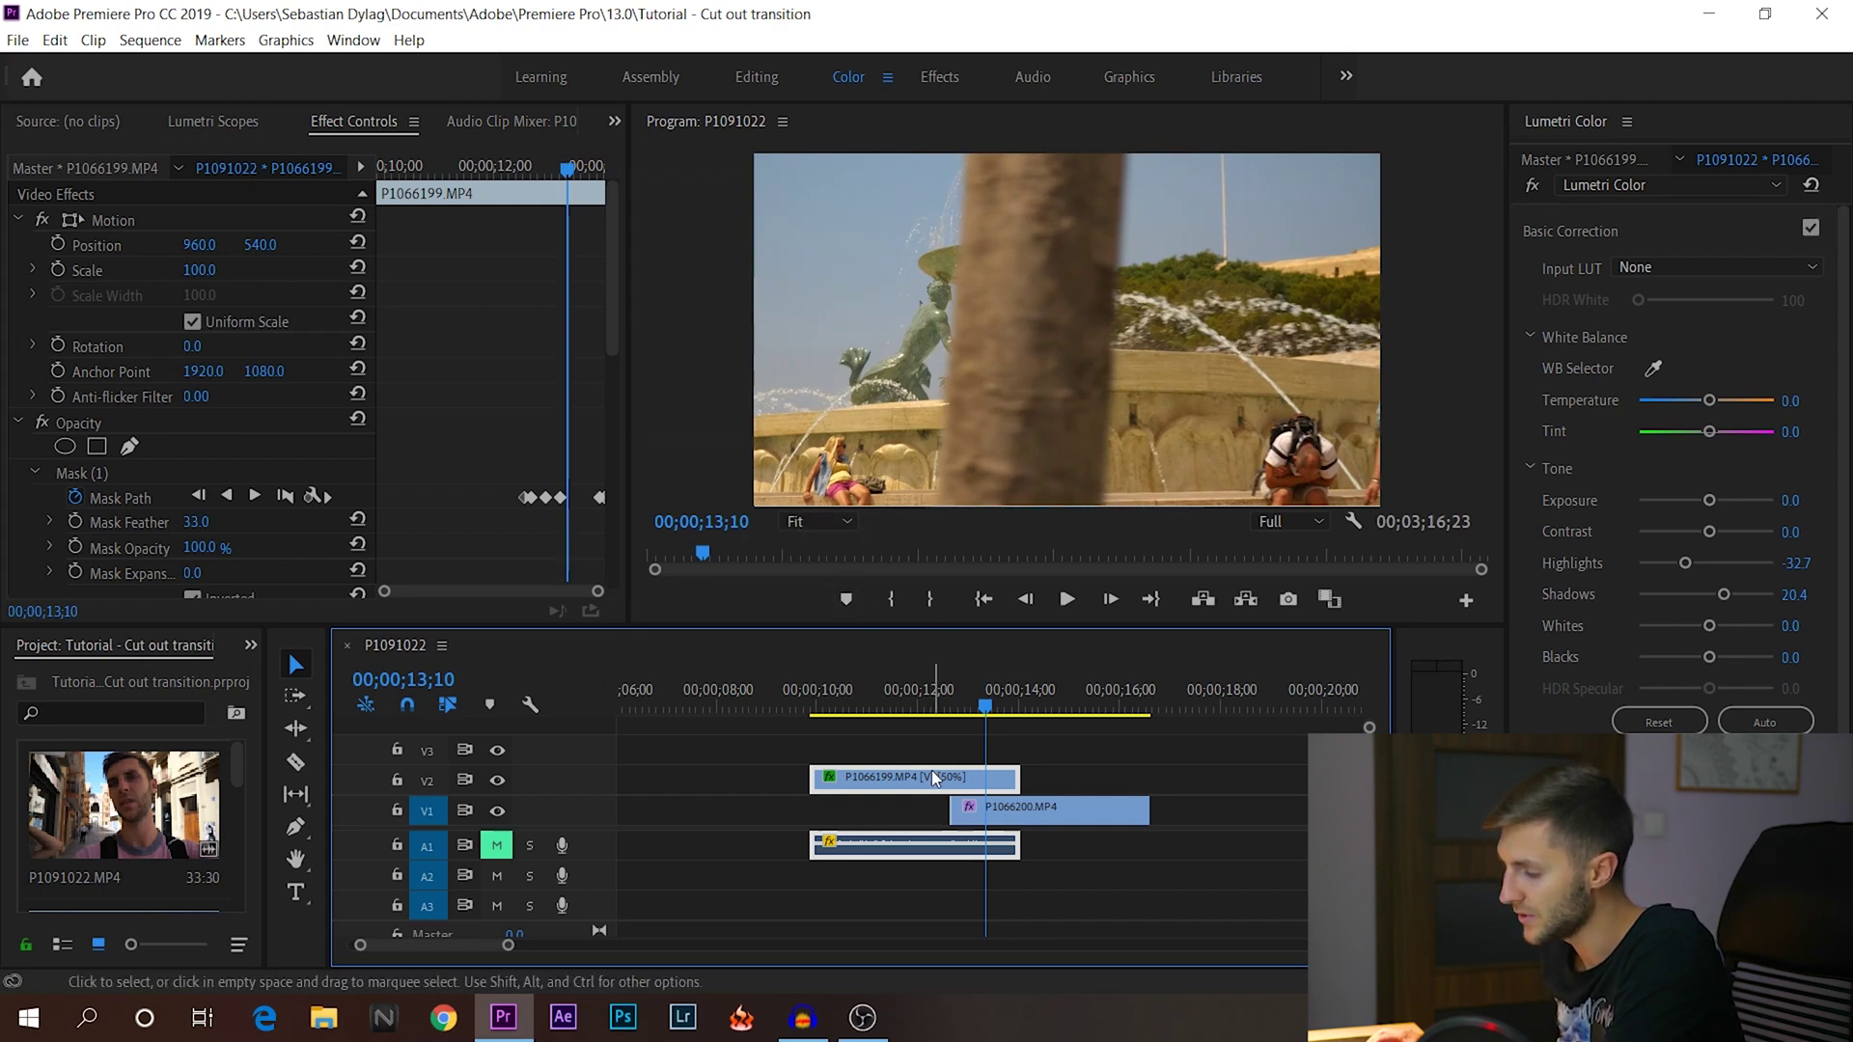
right_click(92, 475)
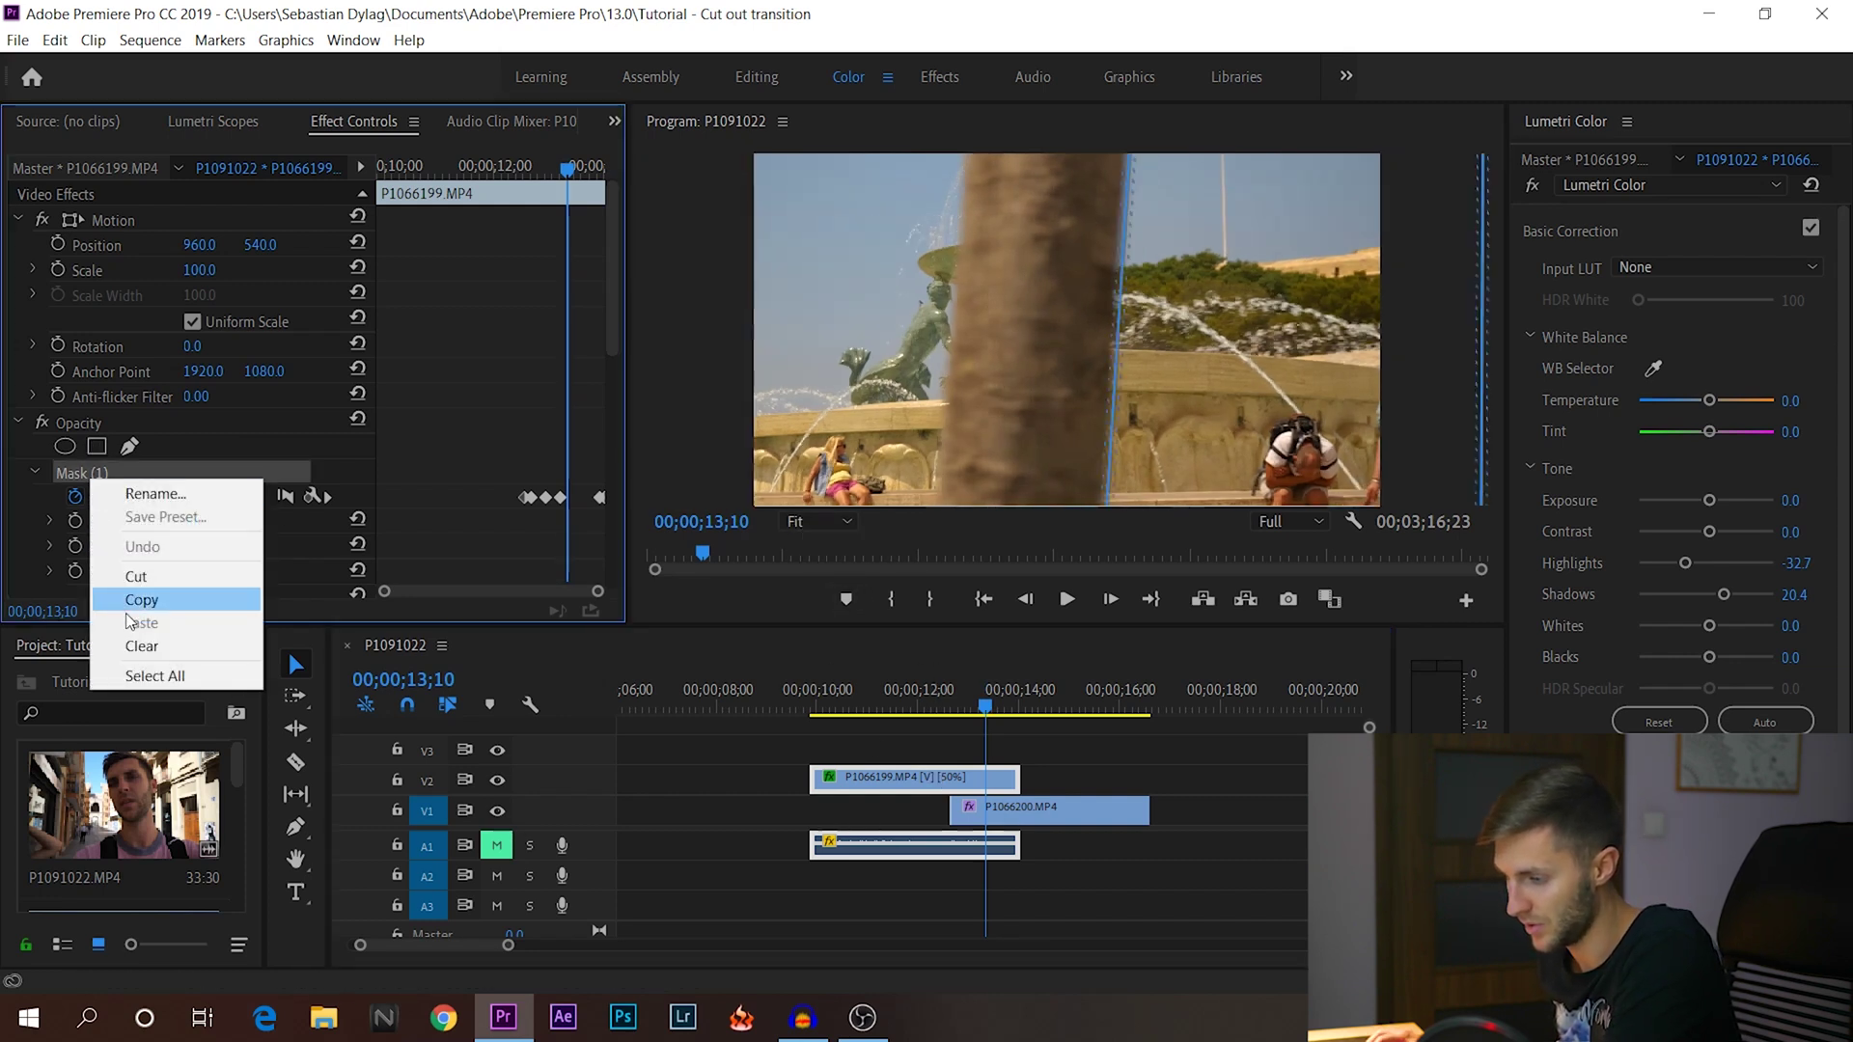
left_click(142, 646)
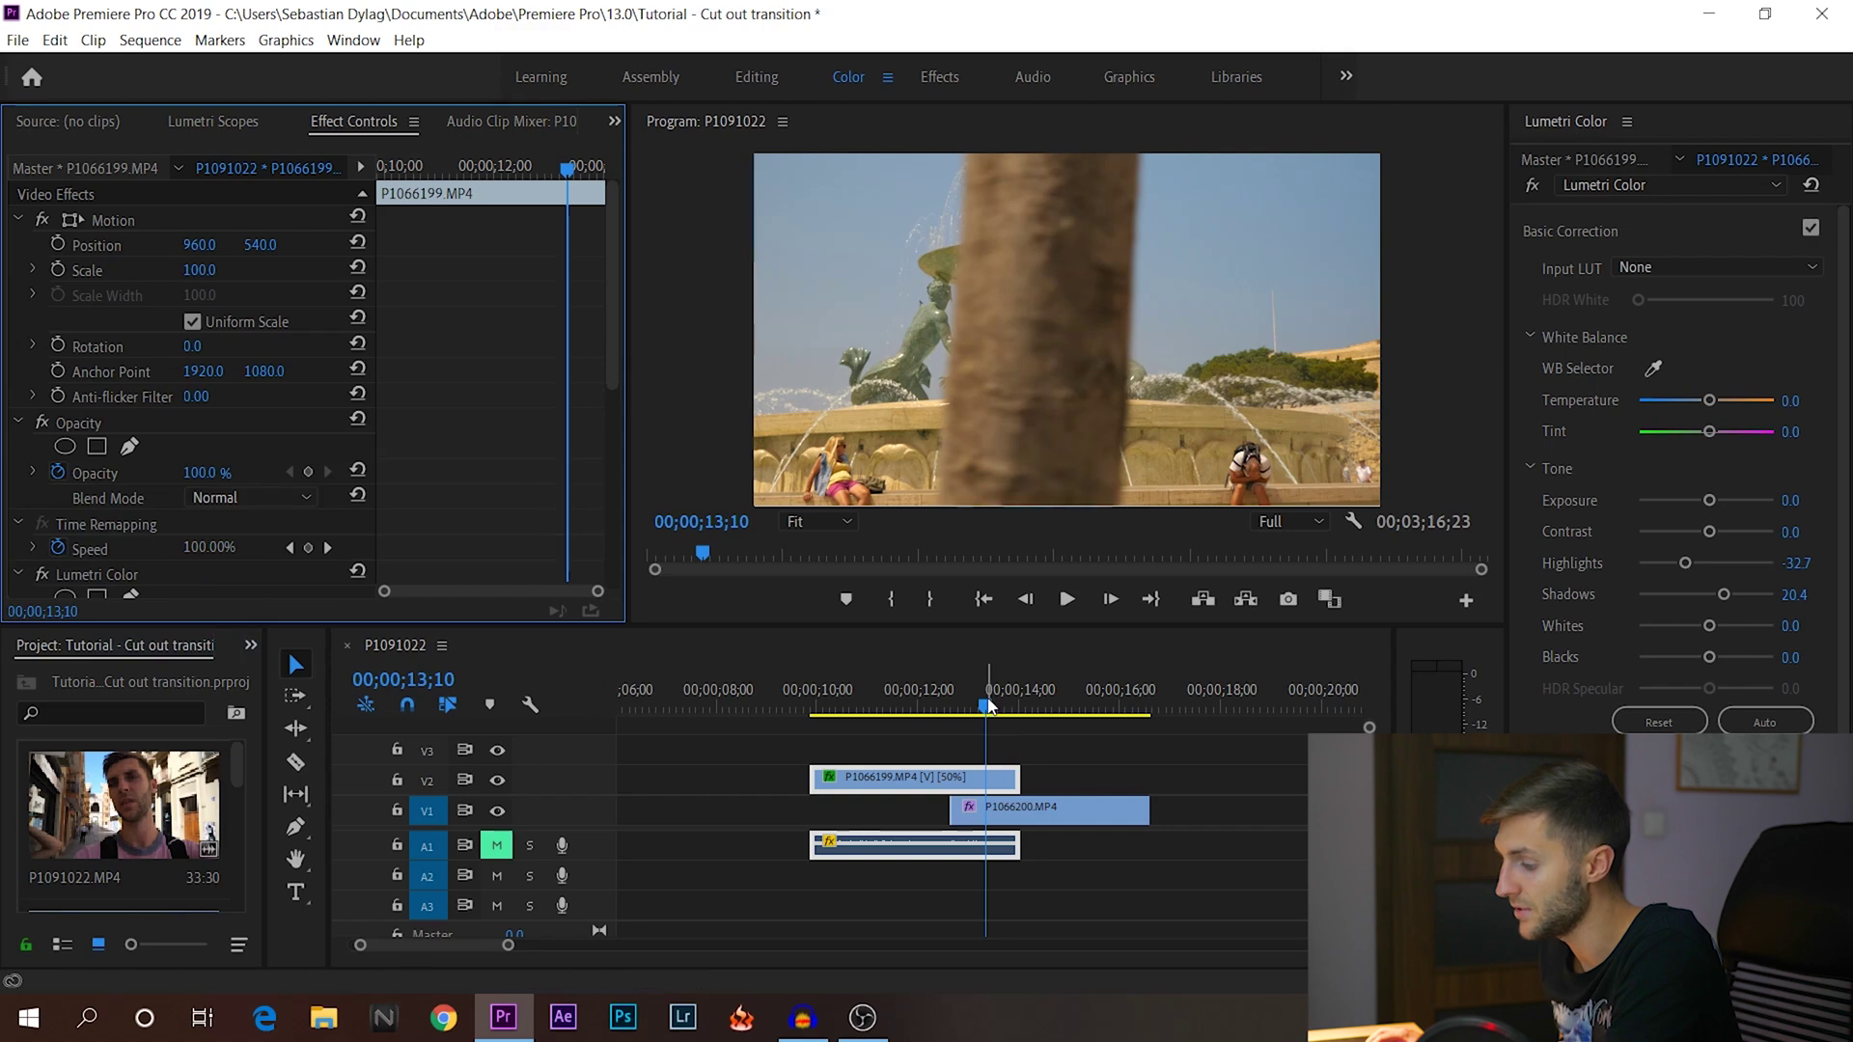
Examine both overlapping clips at several points around the moment the tree trunk crosses the frame
left_click_drag(989, 707, 976, 708)
left_click(1022, 818)
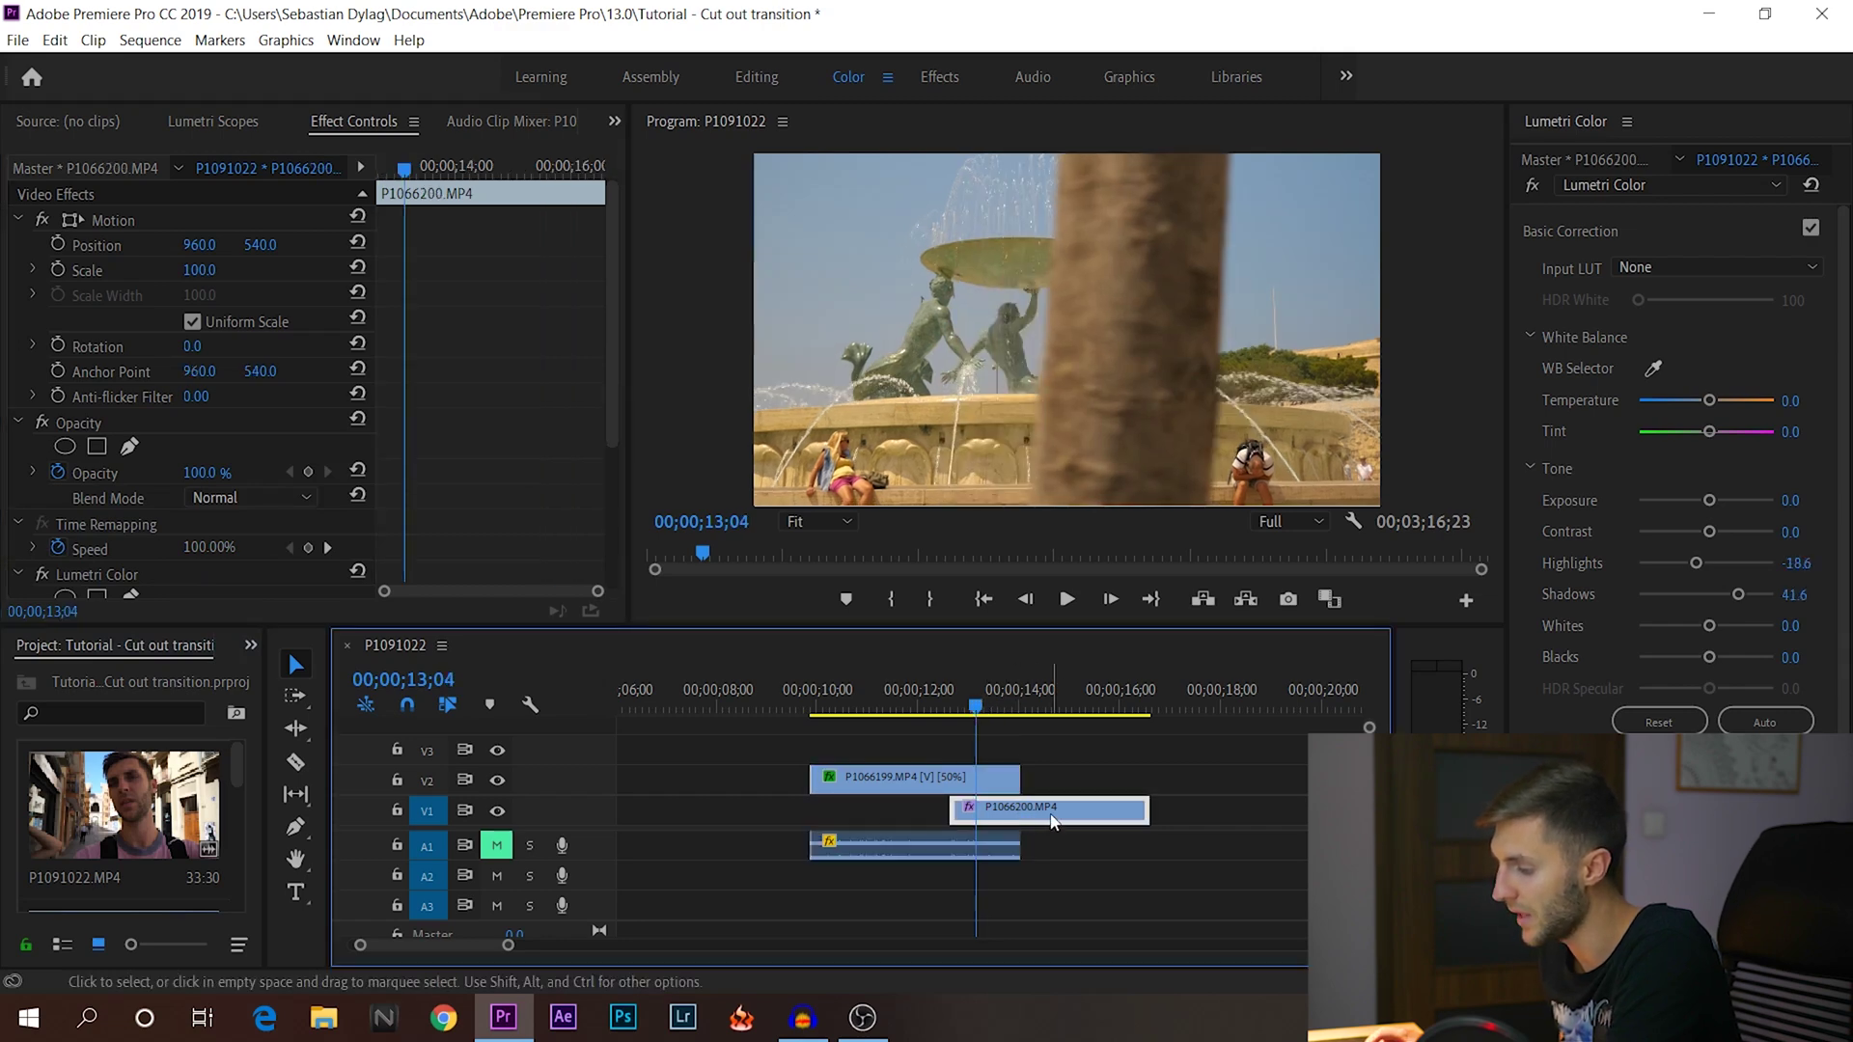
left_click(1037, 696)
left_click(926, 696)
Select P1066199.MP4, place the playhead at 00;00;13;11 and set the program monitor zoom to 25%
left_click(947, 780)
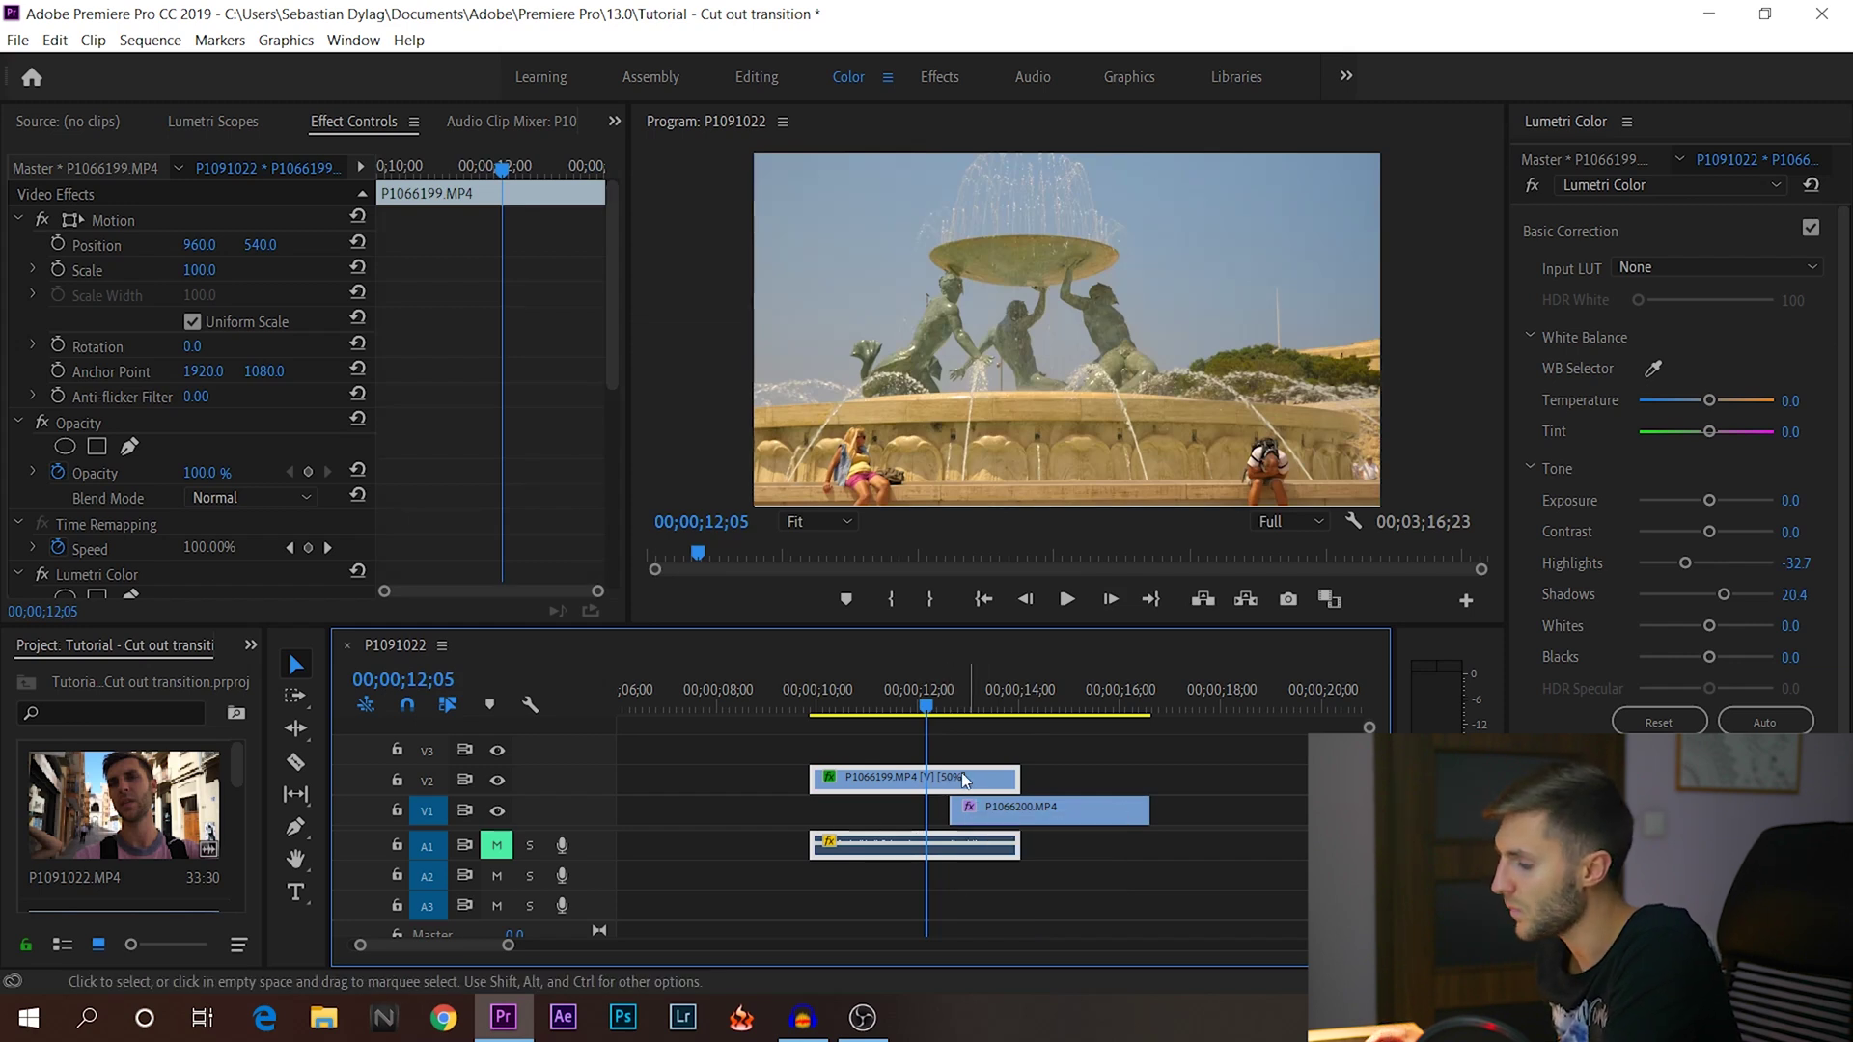
left_click_drag(926, 705, 986, 705)
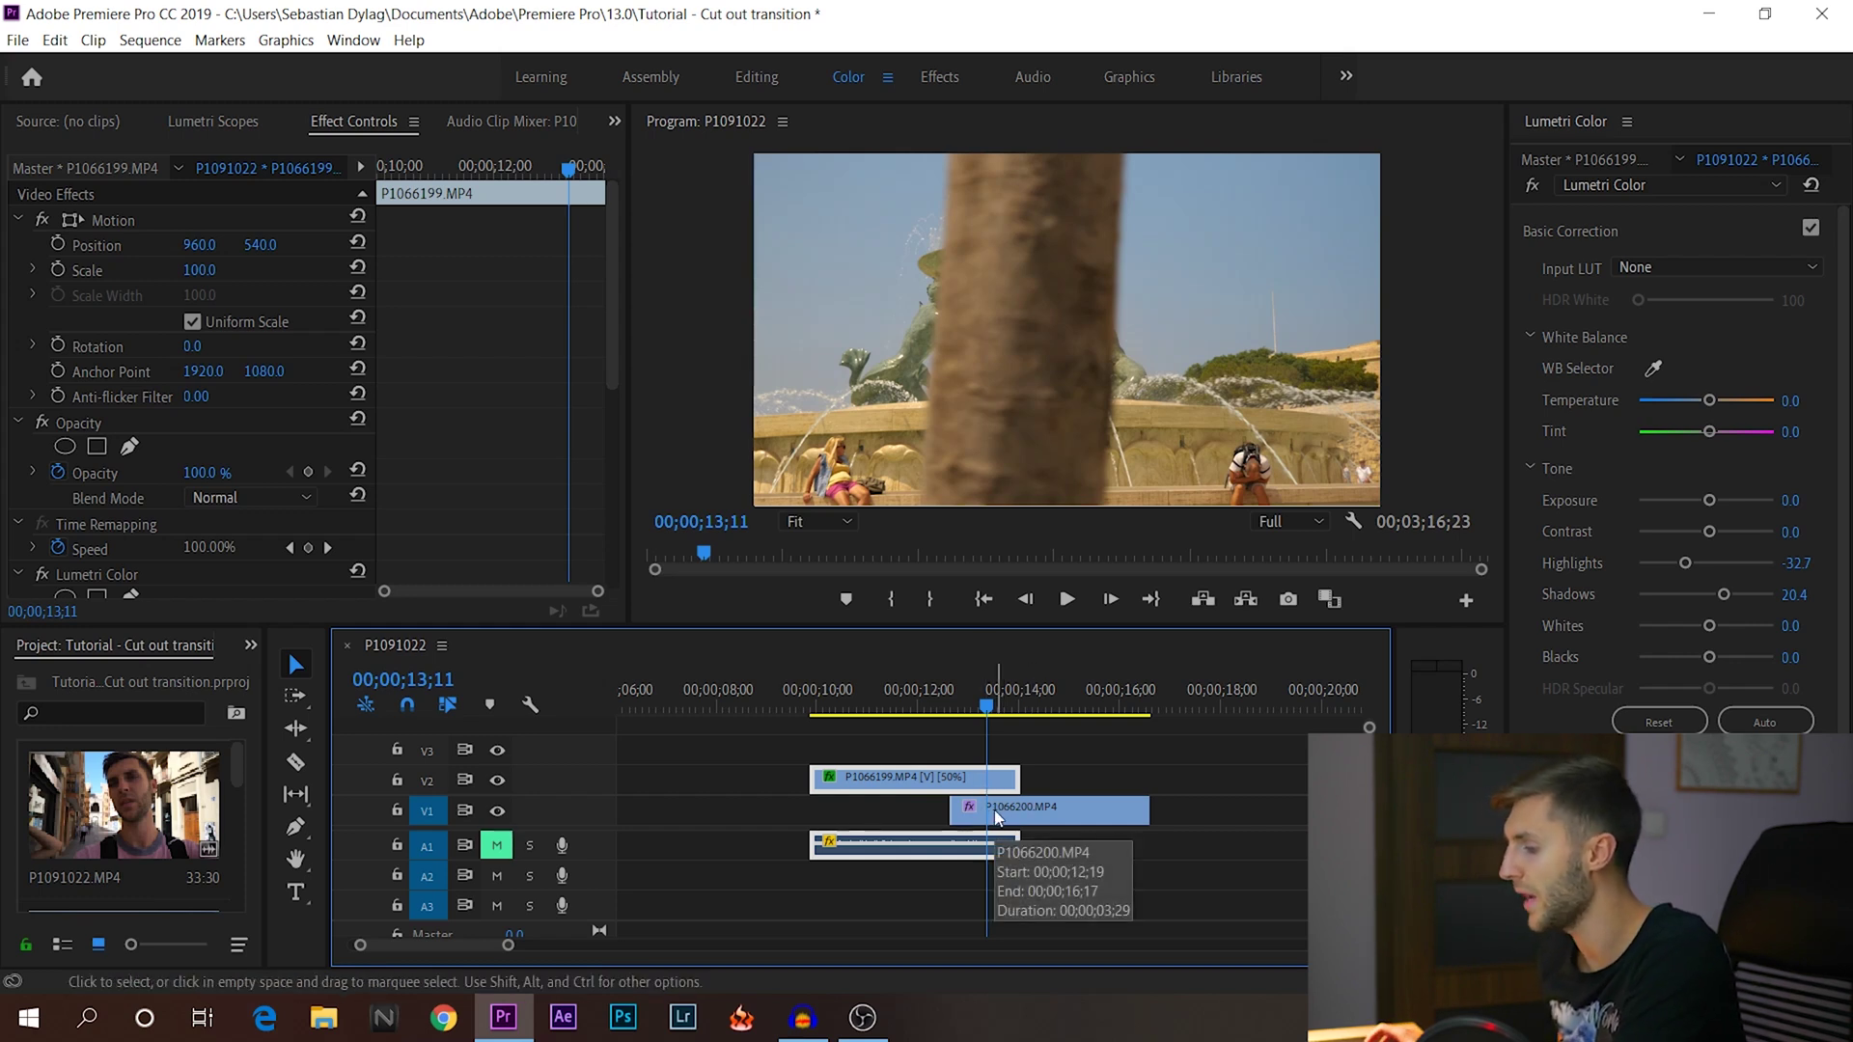
left_click(818, 521)
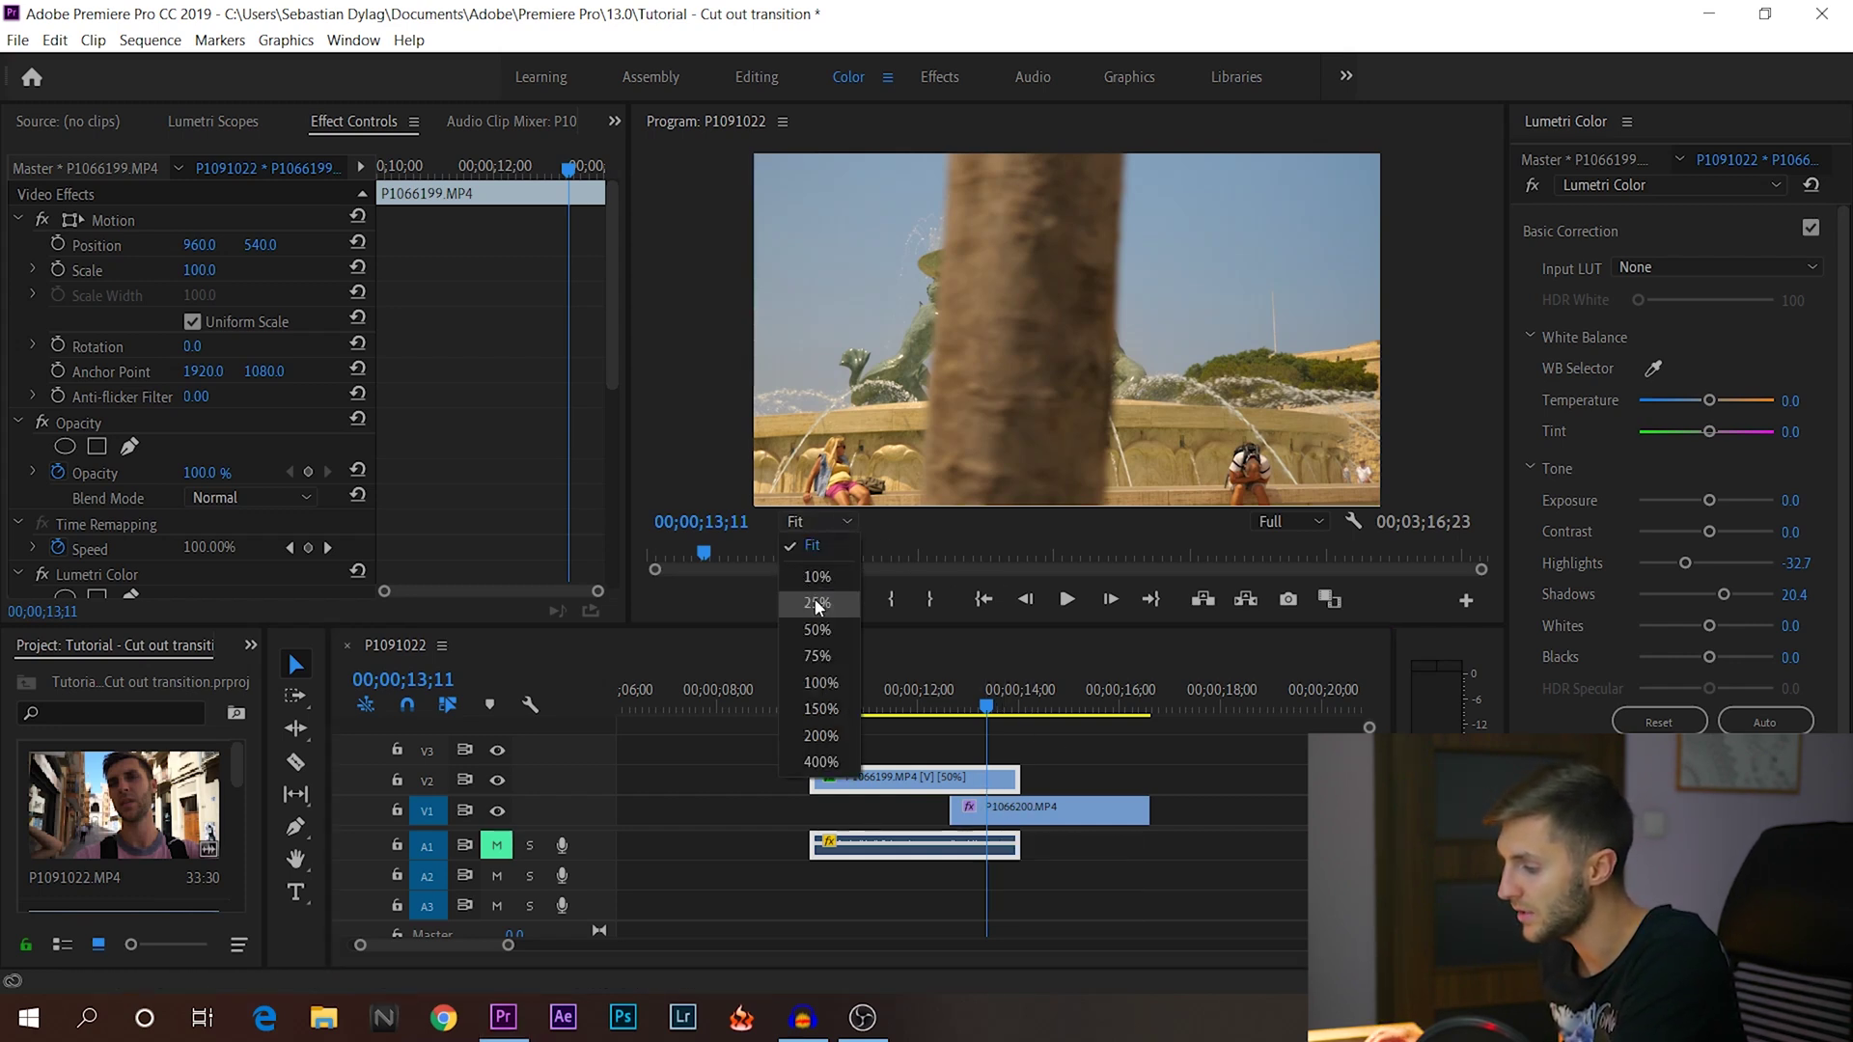
left_click(815, 605)
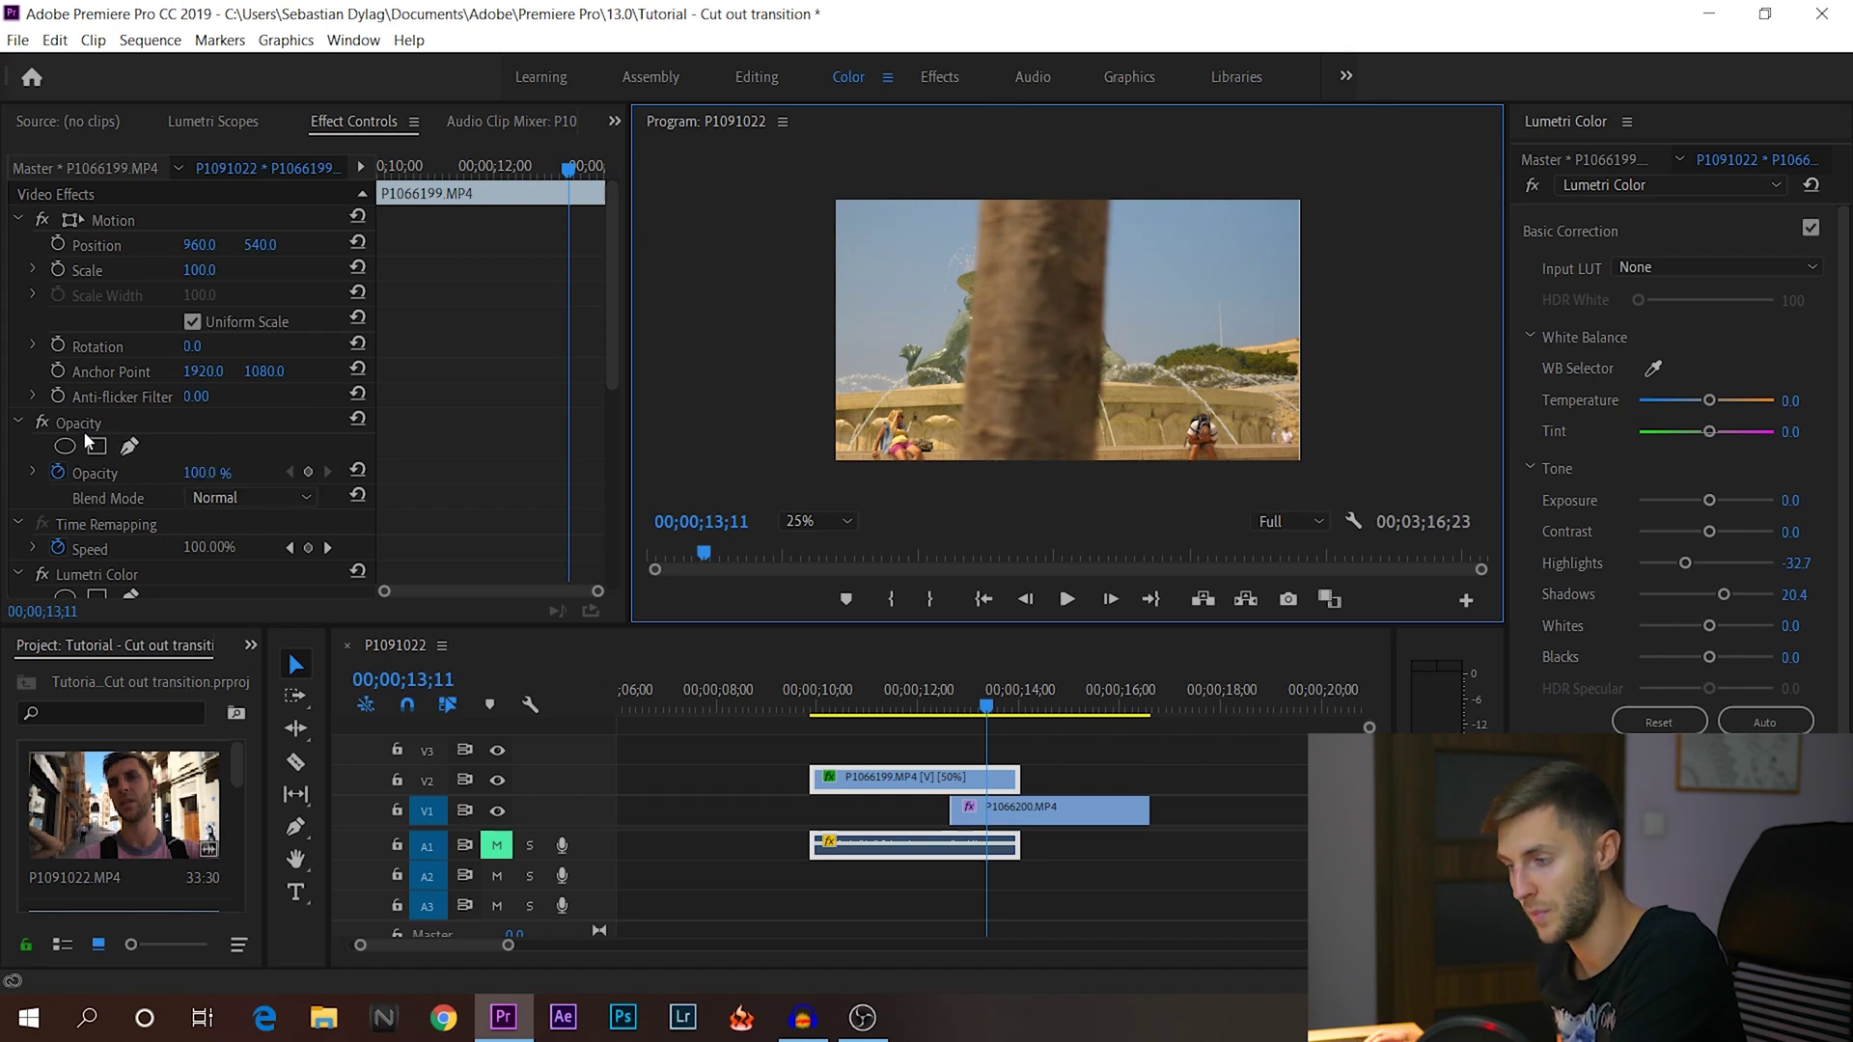
Draw a closed four-point opacity mask with the Pen tool along the trunk's right edge, enclosing the image area to its right
left_click(131, 447)
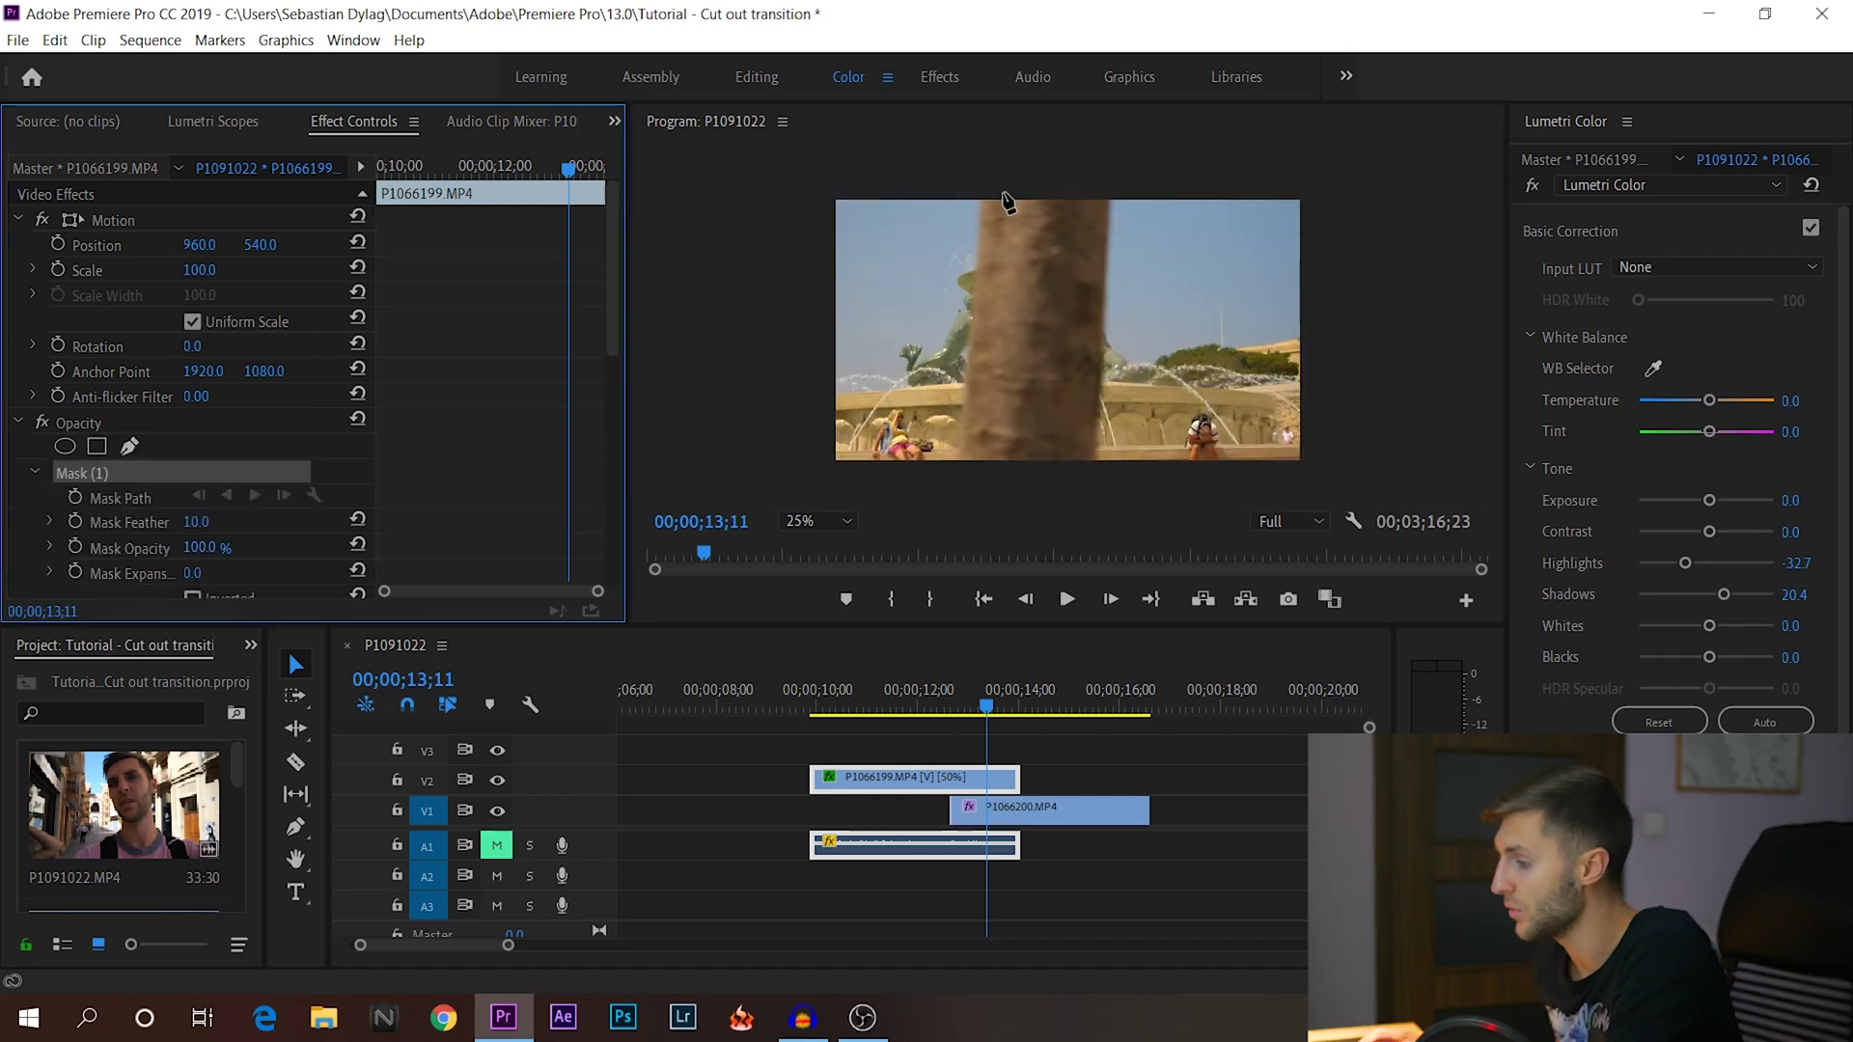
left_click(1113, 174)
left_click(1362, 176)
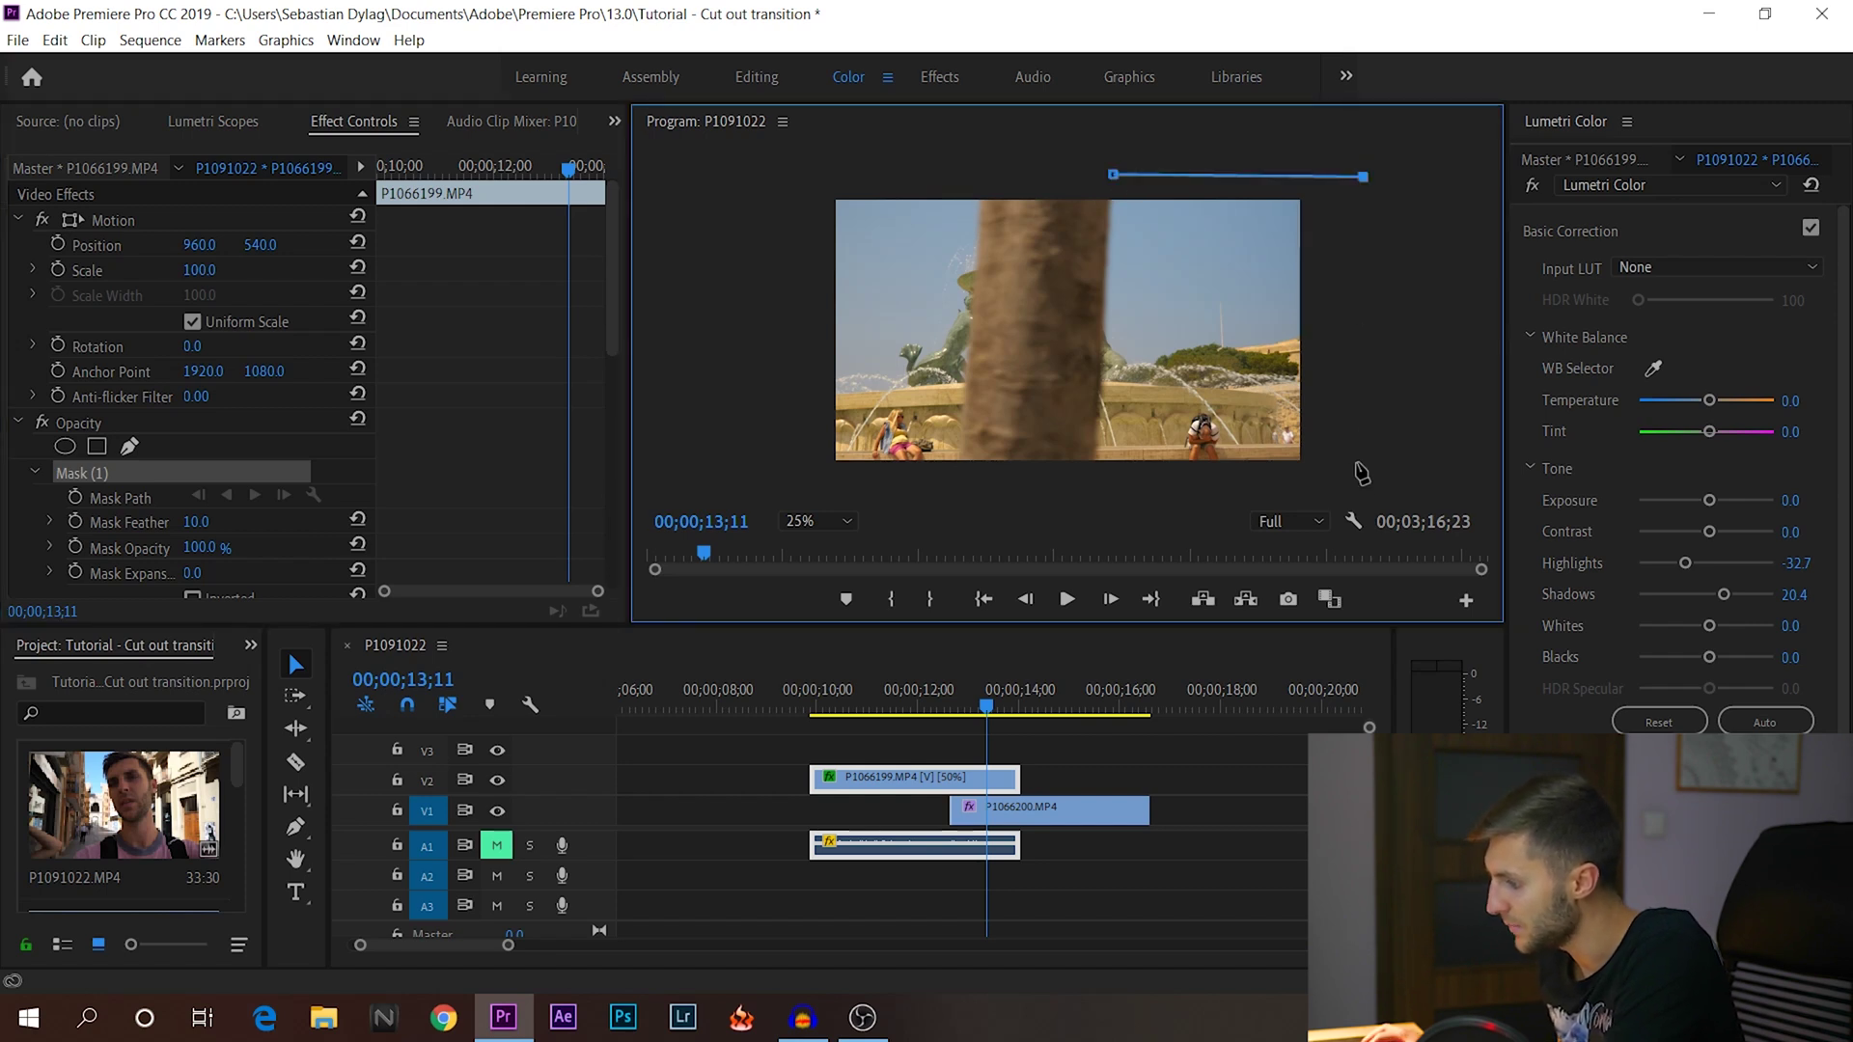
left_click(1354, 486)
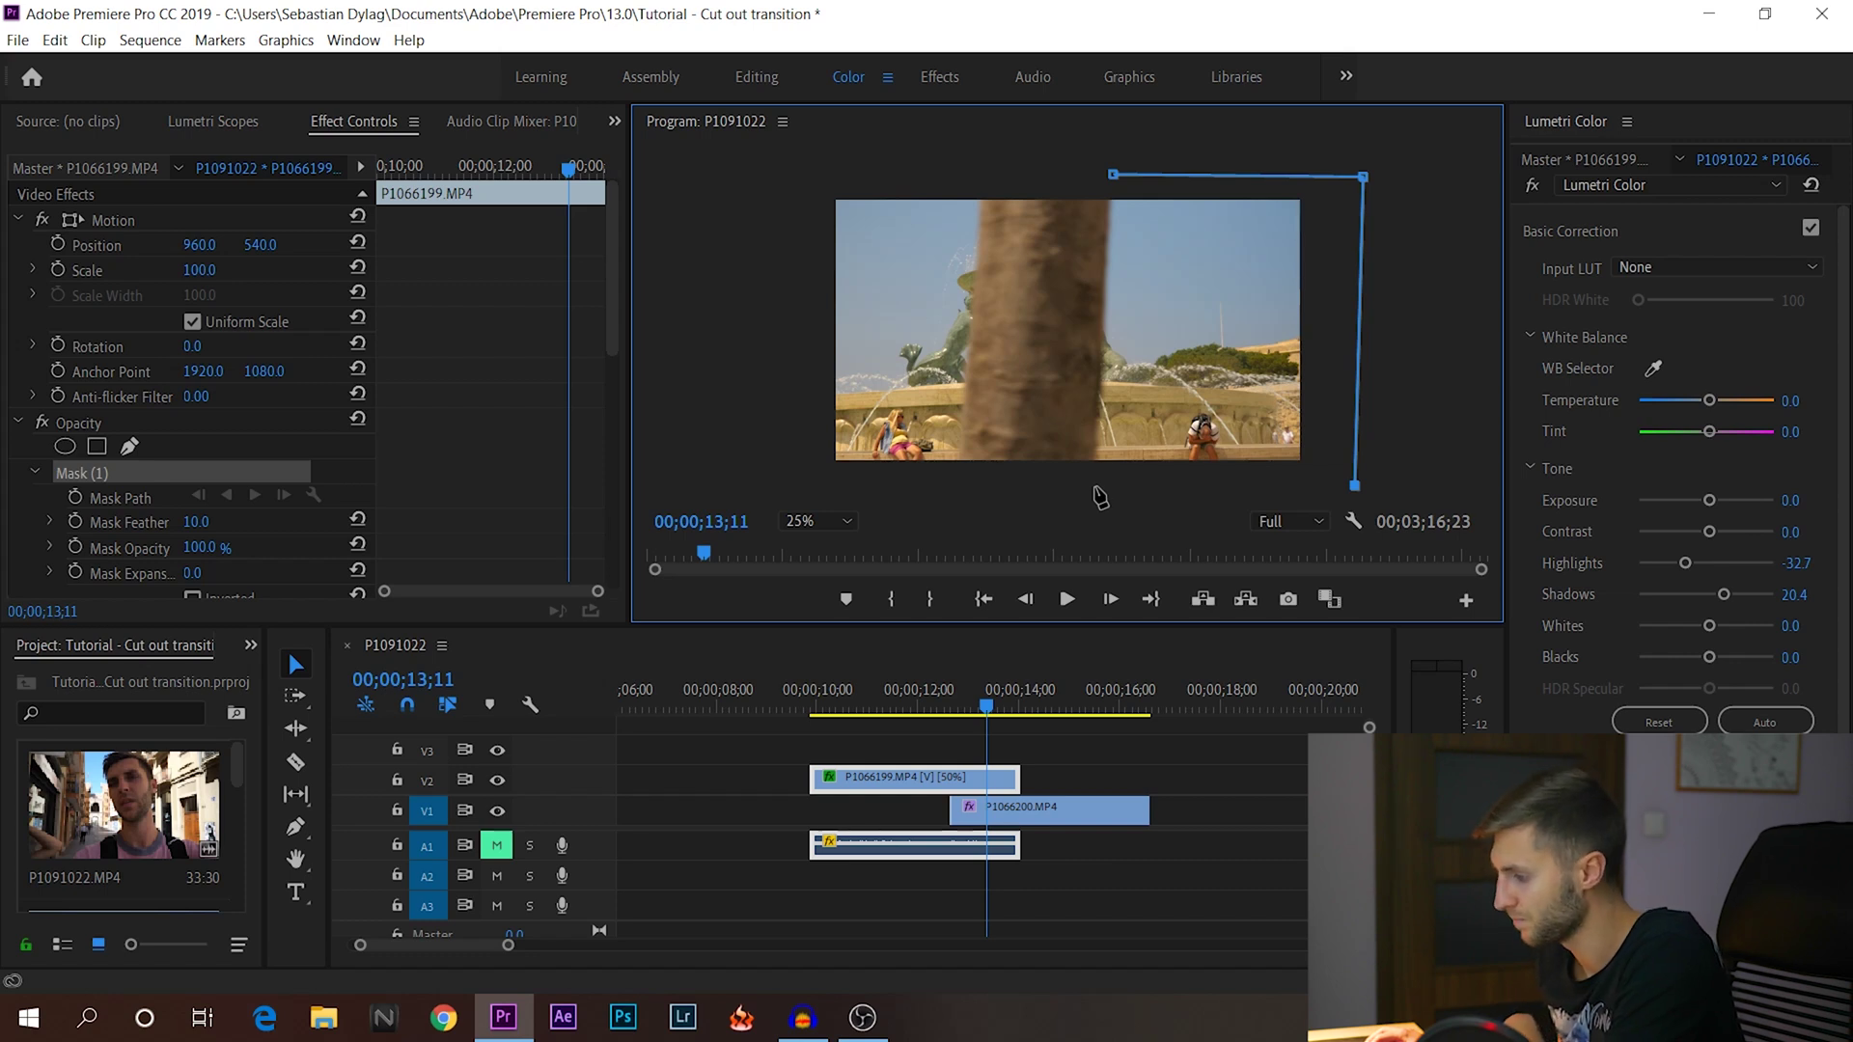
left_click(1088, 487)
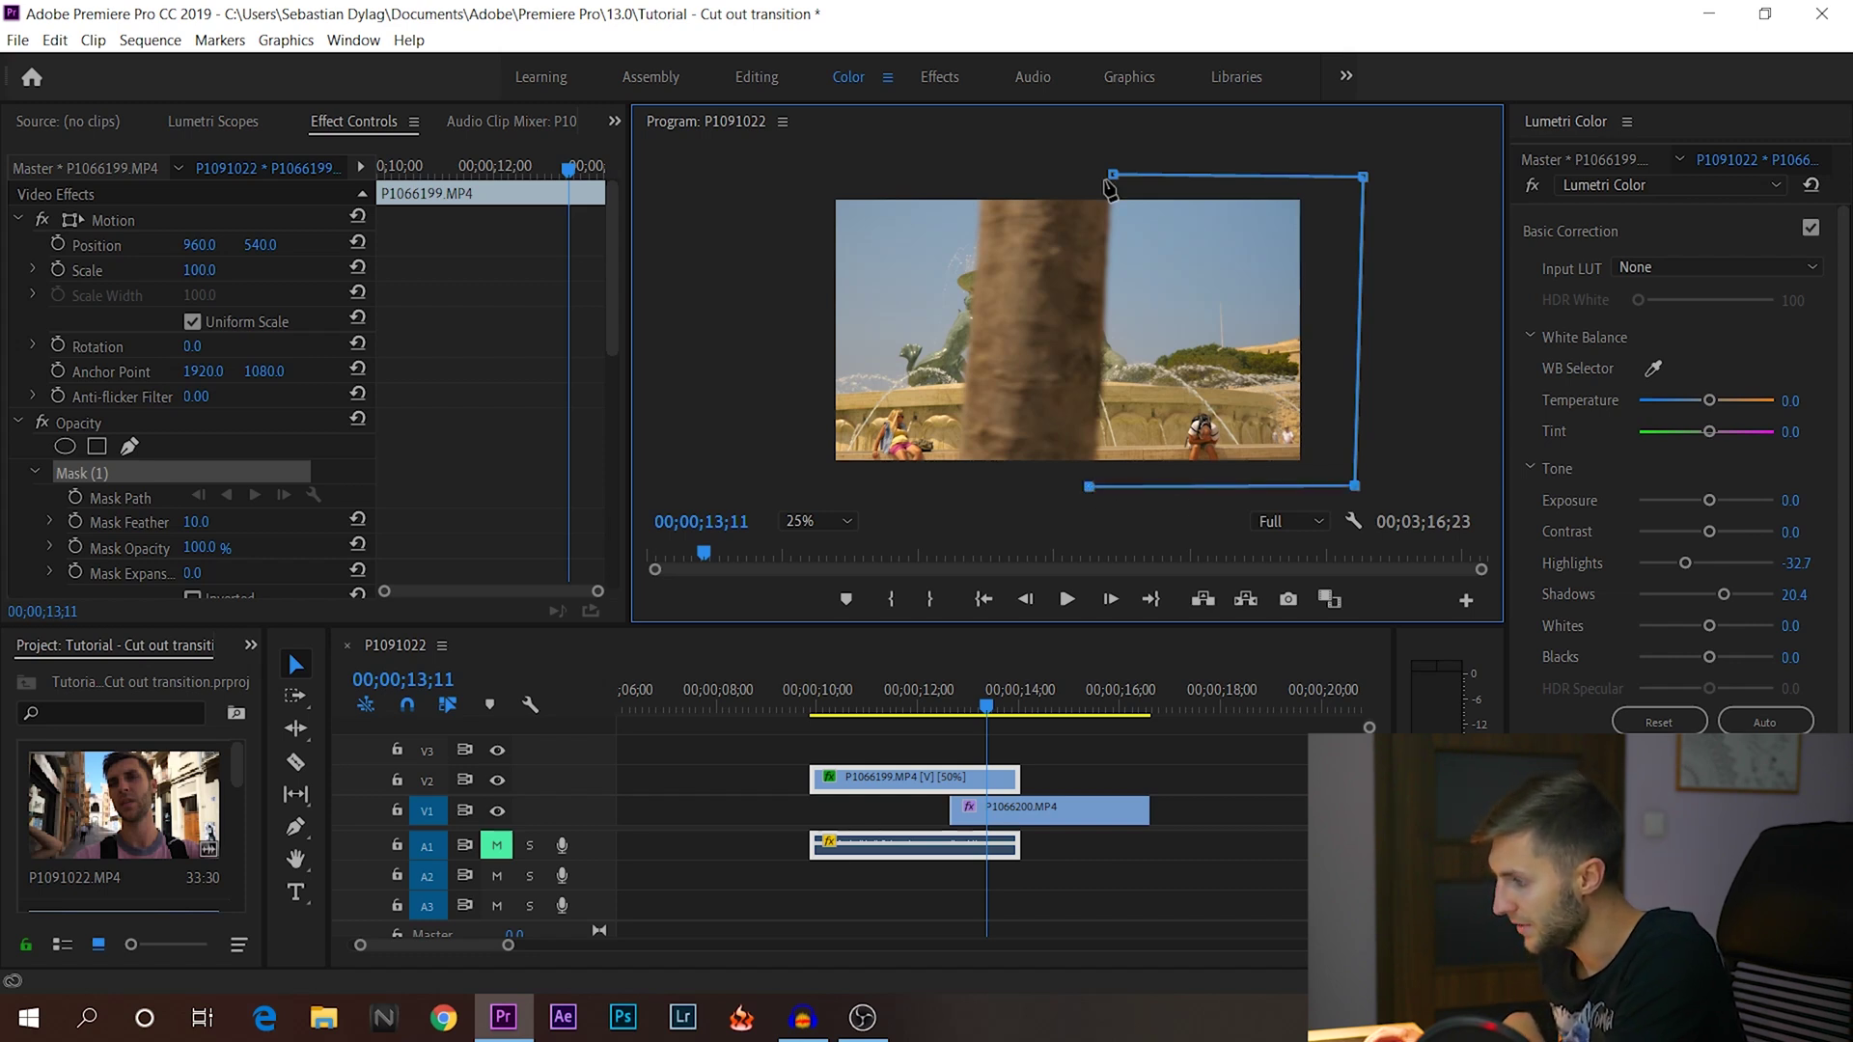
left_click(1114, 176)
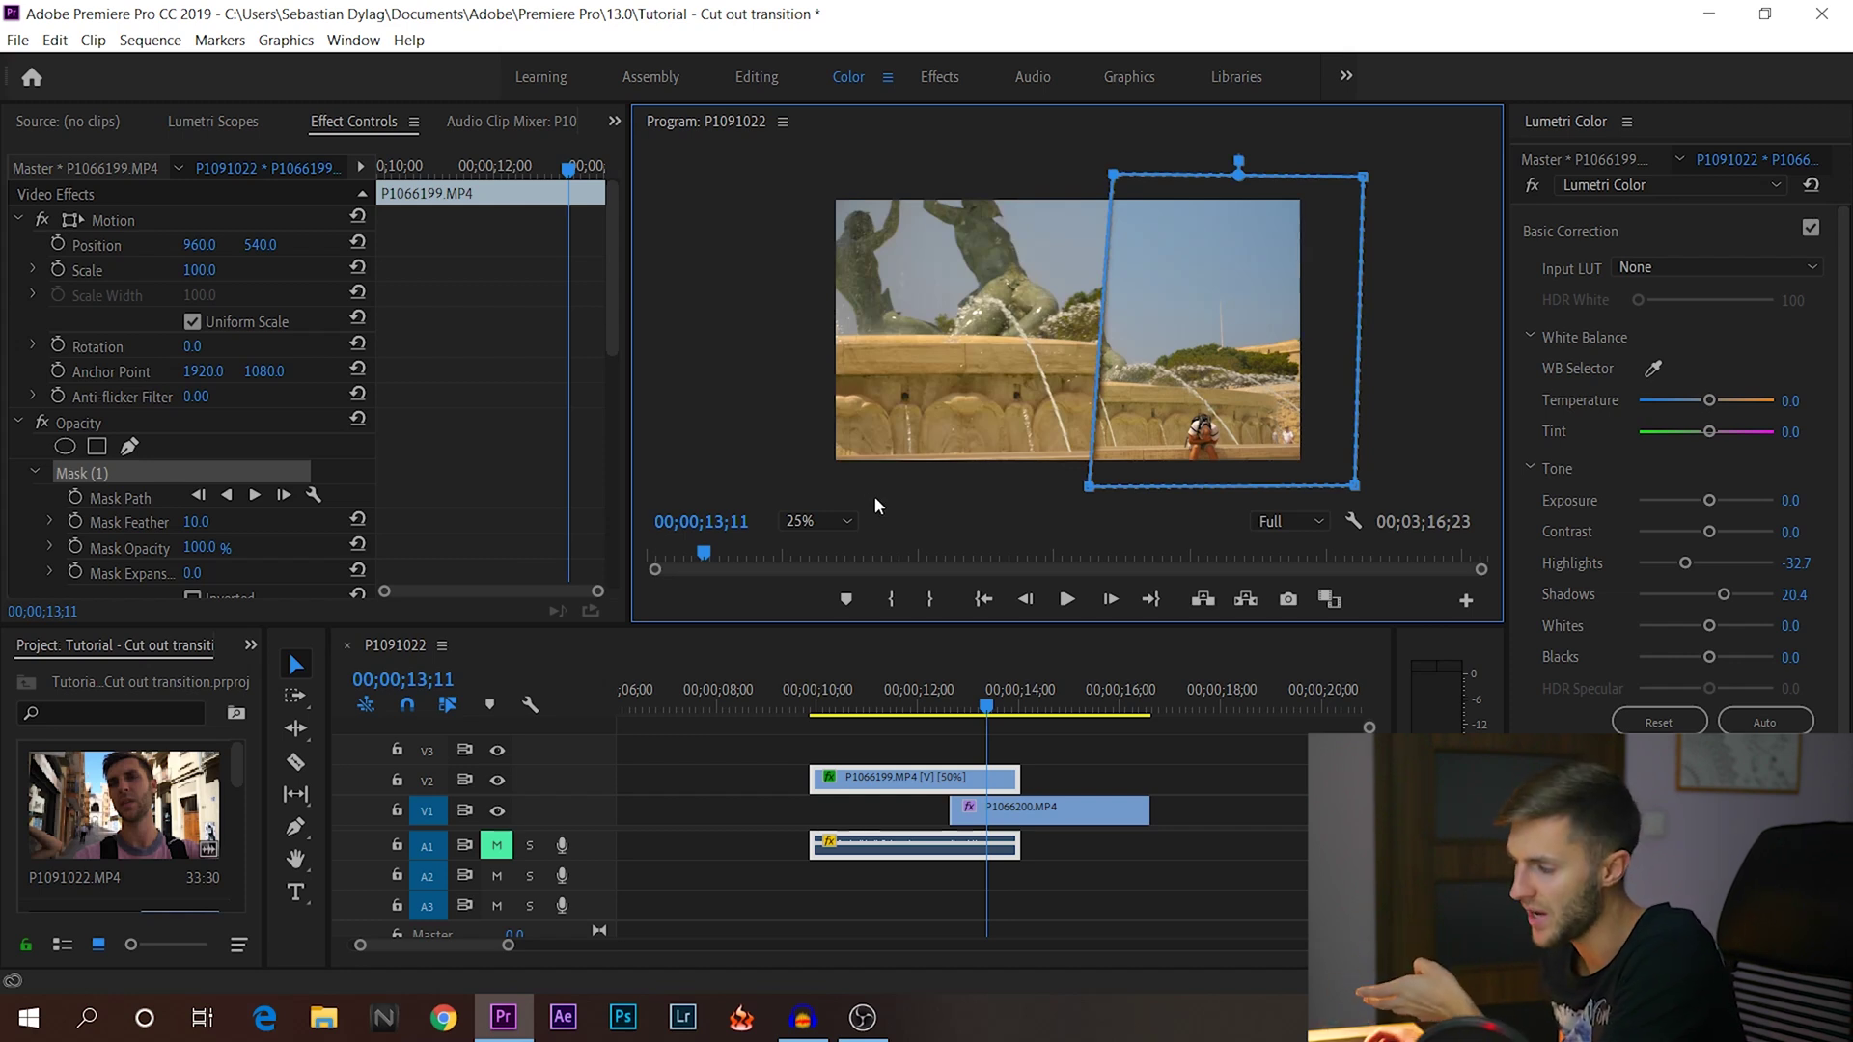
Invert the opacity mask on P1066199.MP4 and set its Mask Feather to 33.0
scroll(489, 434, "down", 3)
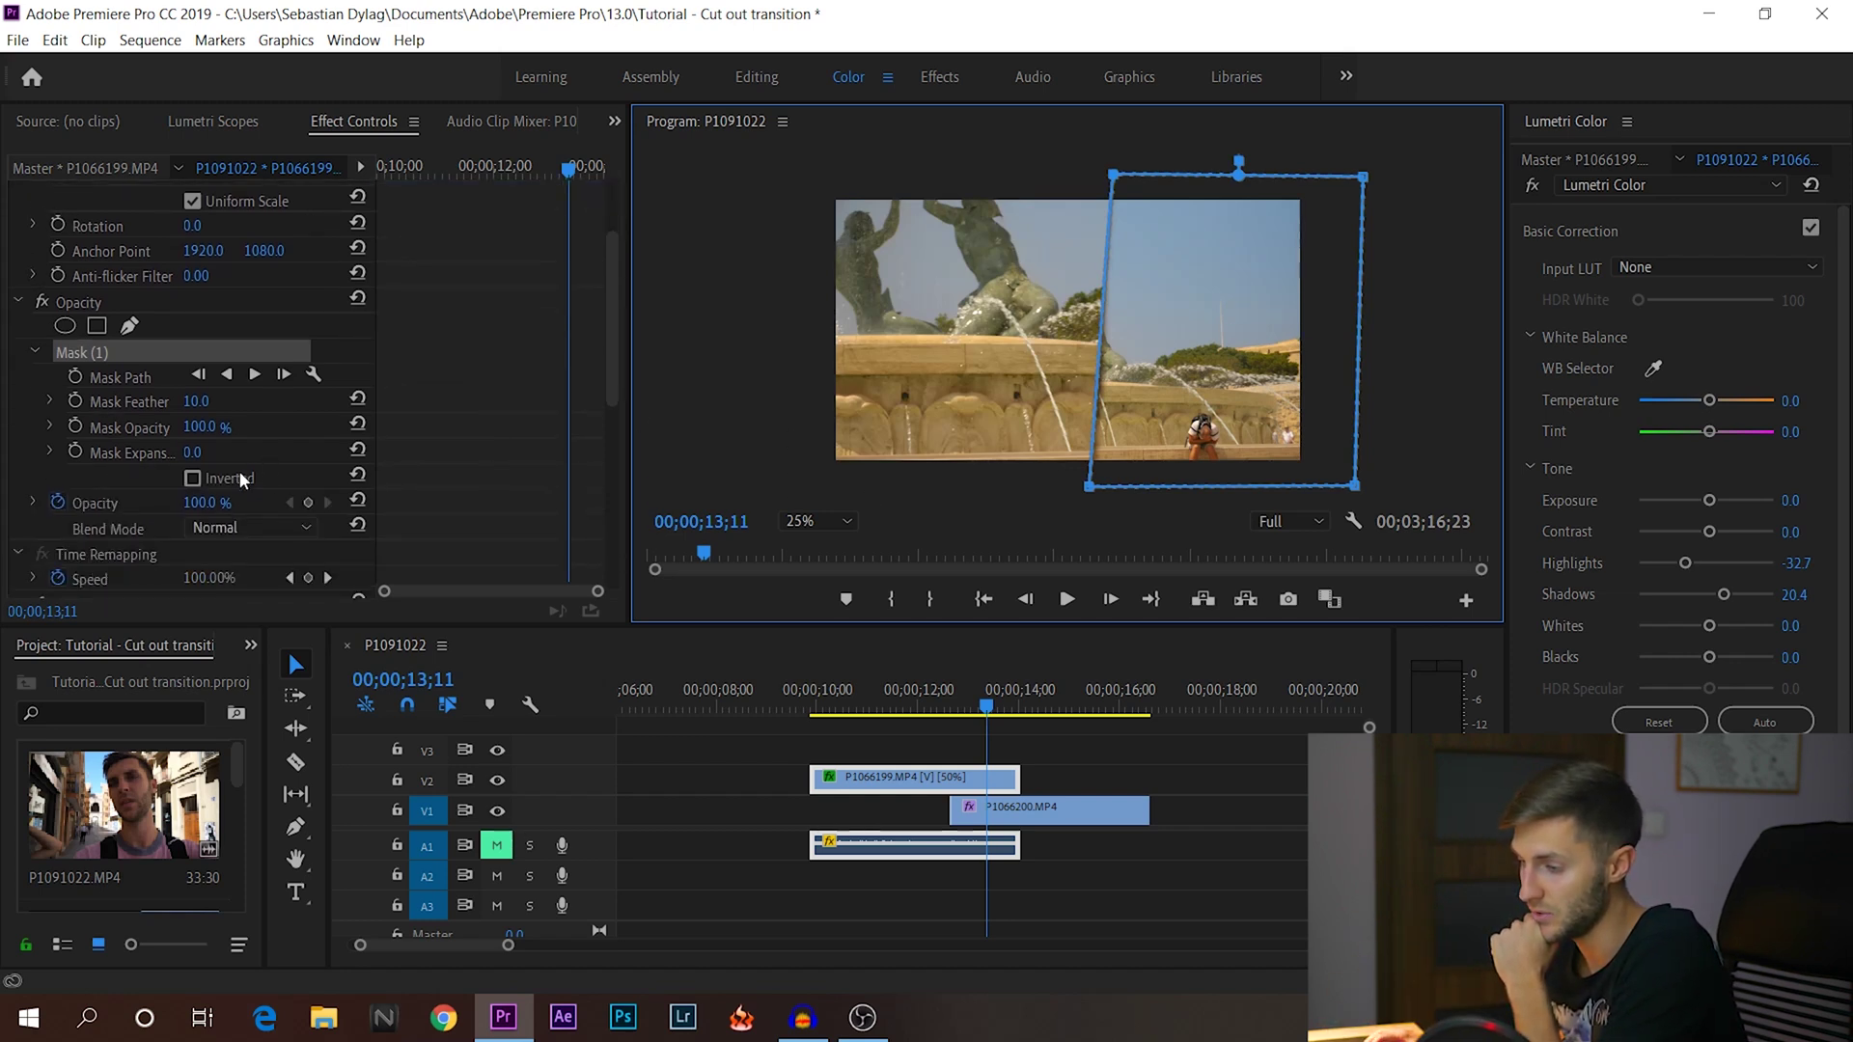
left_click(198, 480)
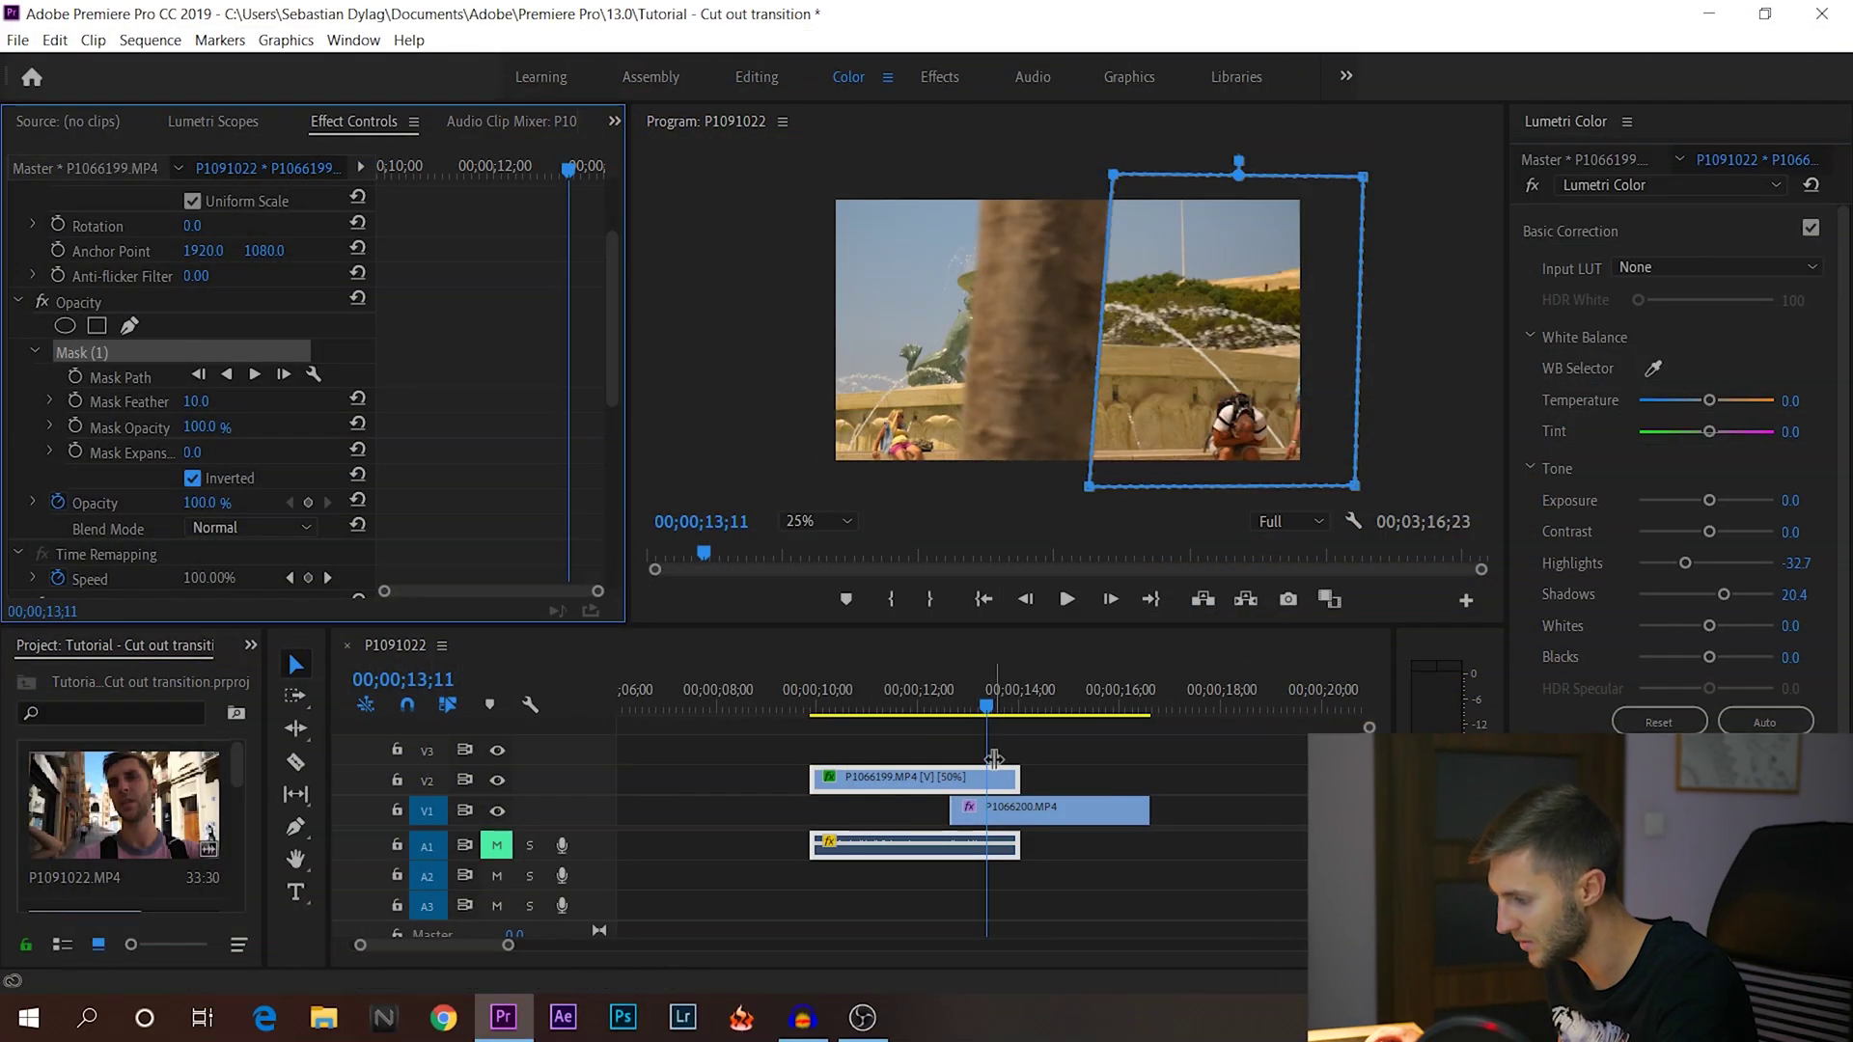
left_click(988, 754)
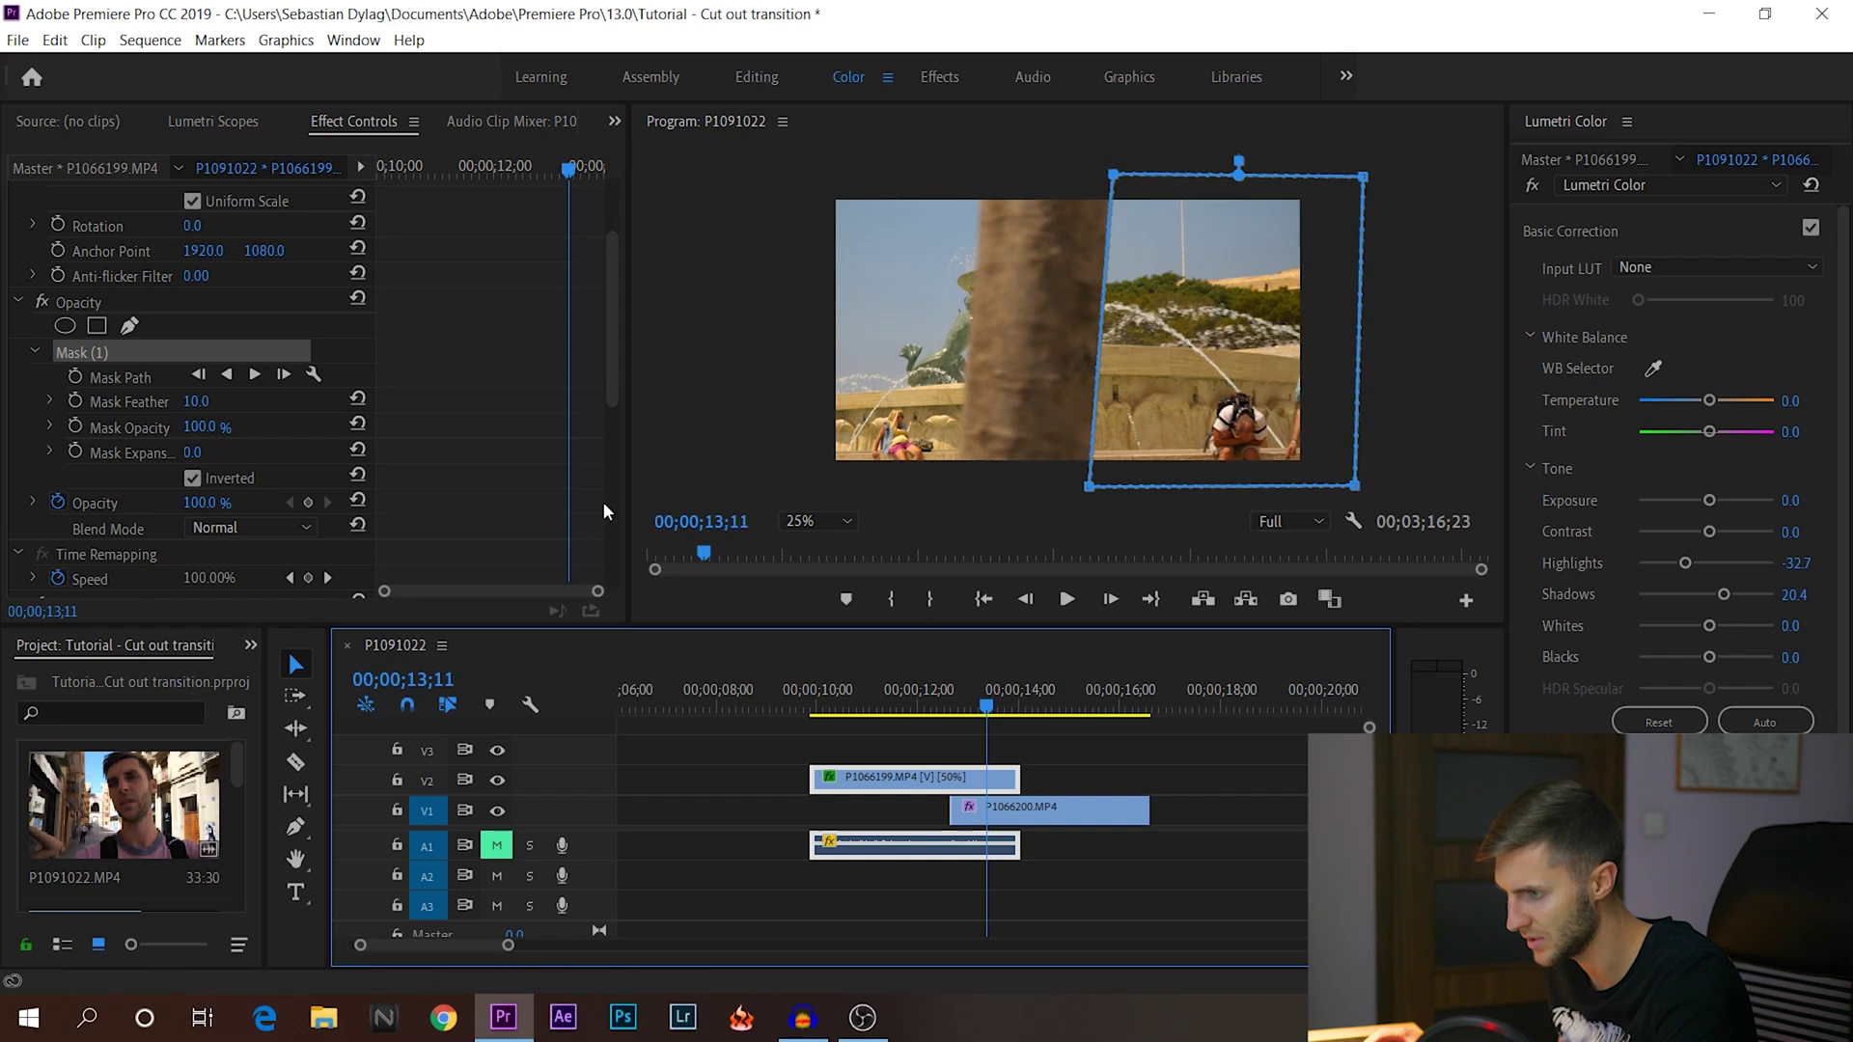
left_click(154, 346)
left_click(135, 305)
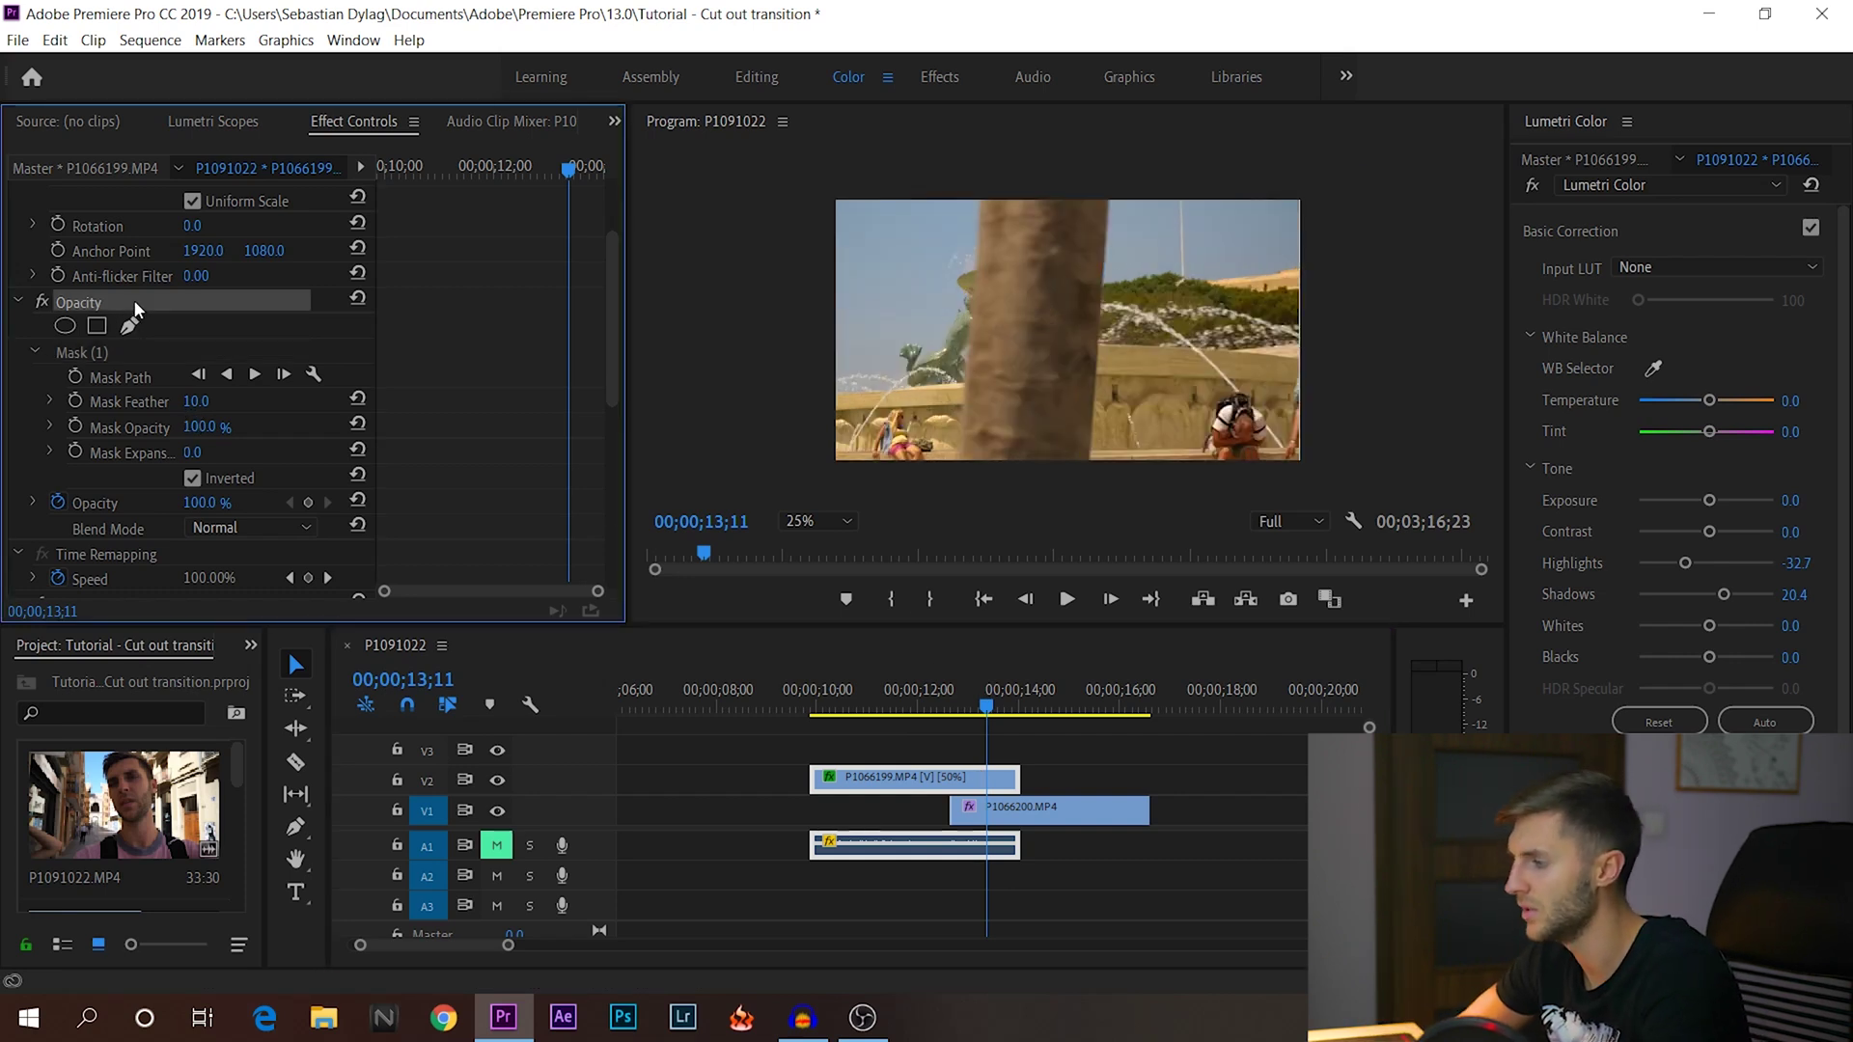
left_click(115, 351)
mouse_move(196, 401)
left_mouse_down()
mouse_move(244, 401)
mouse_move(210, 402)
left_mouse_up()
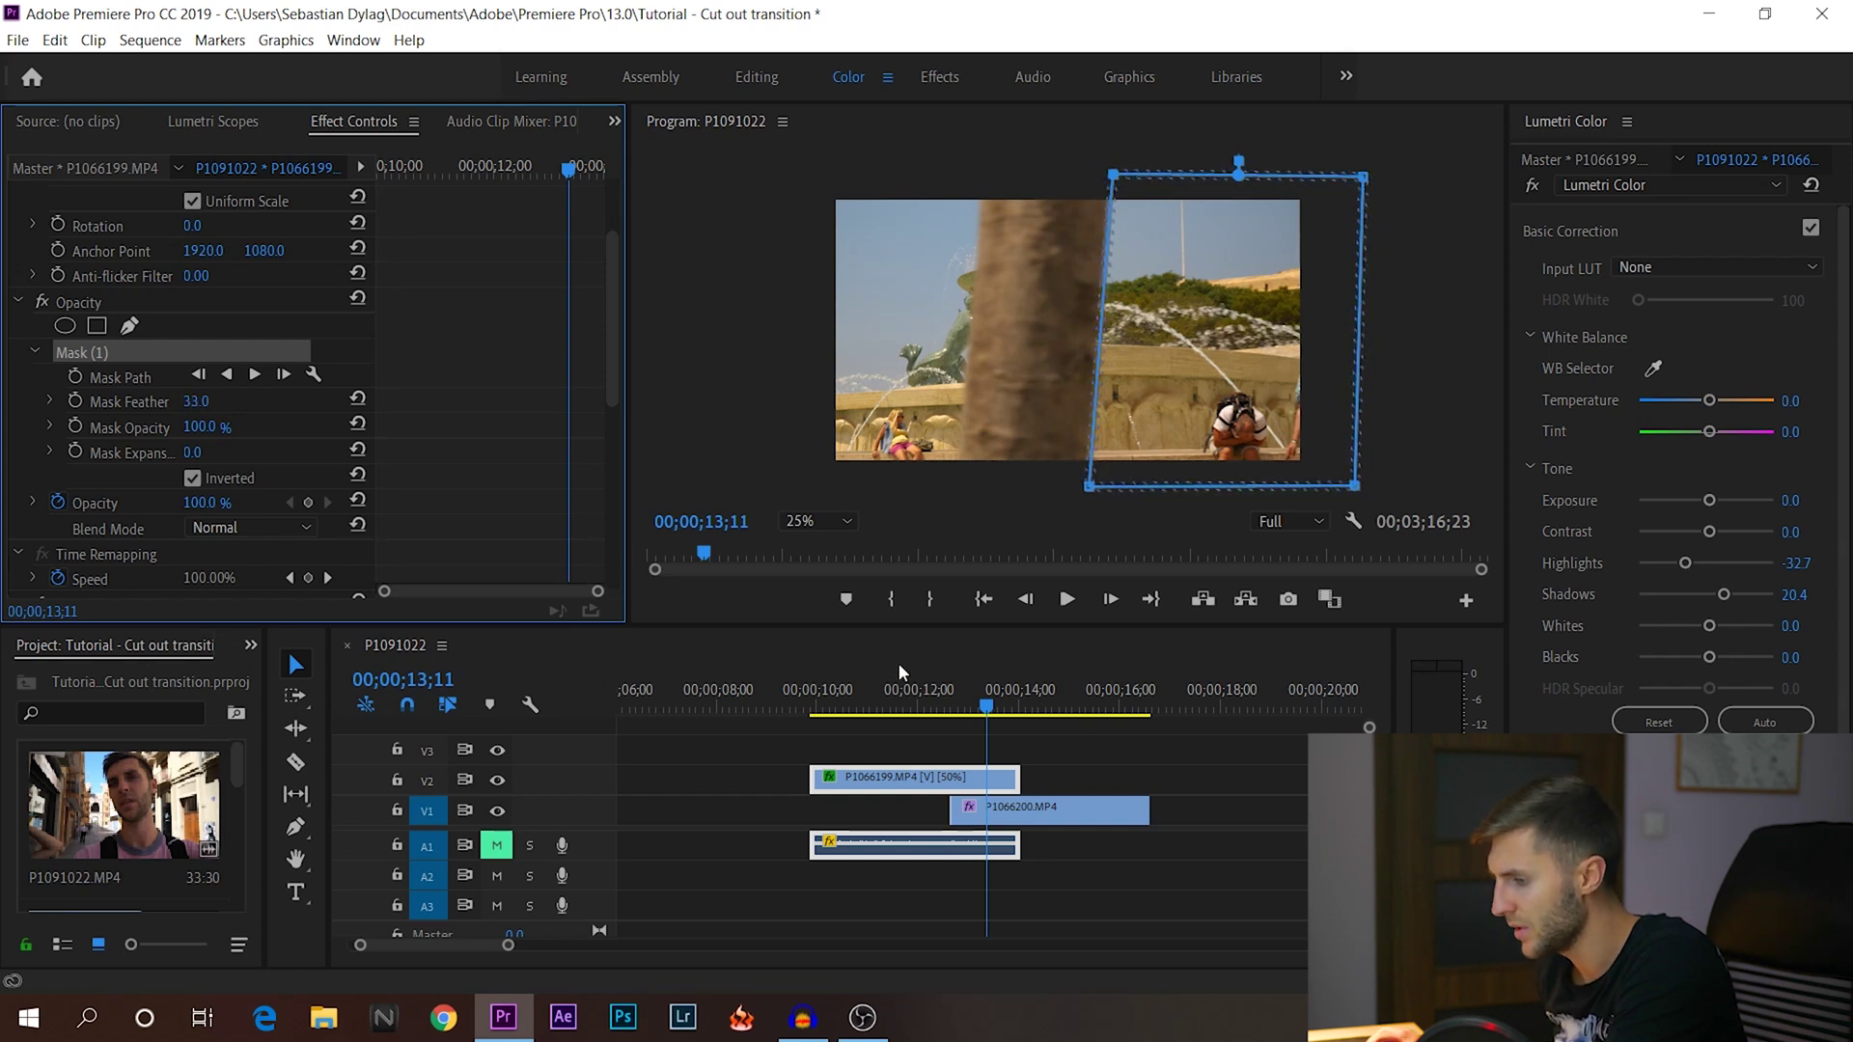
Turn on Mask Path animation for Mask (1) with a keyframe at 00;00;13;11
left_click(77, 305)
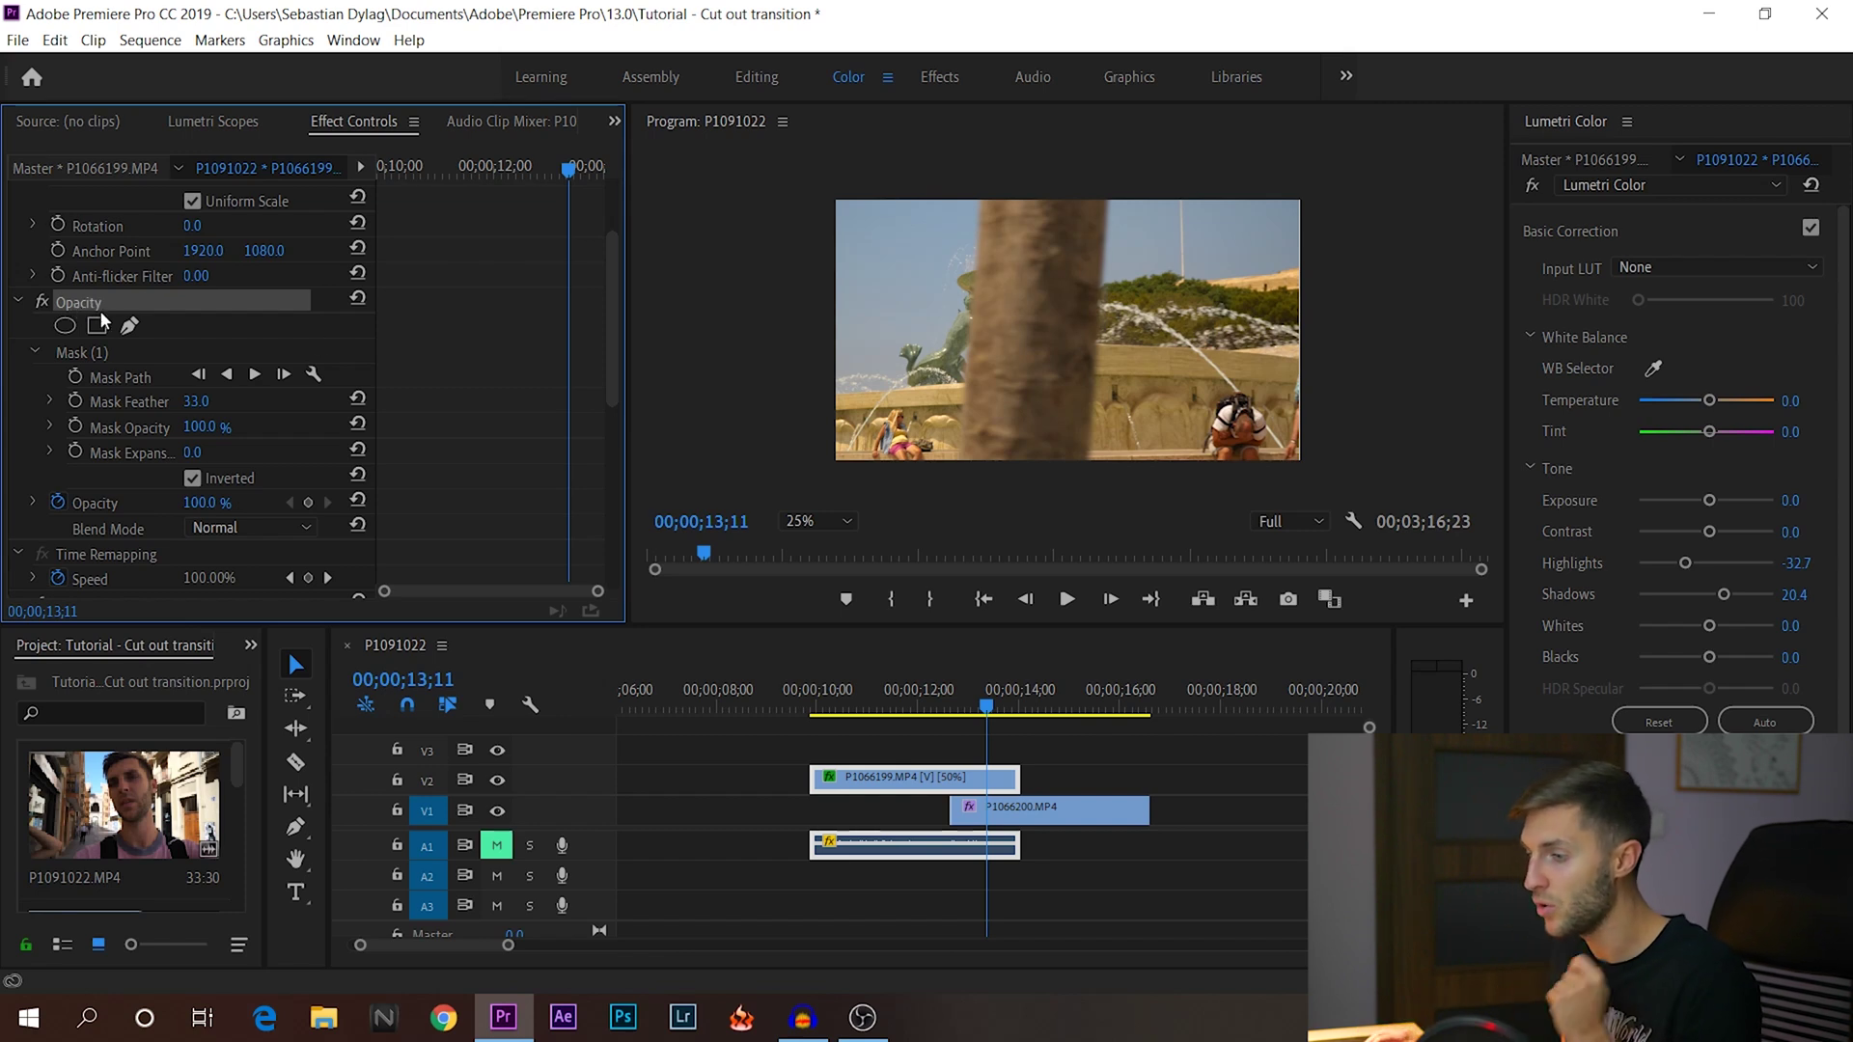
left_click(103, 351)
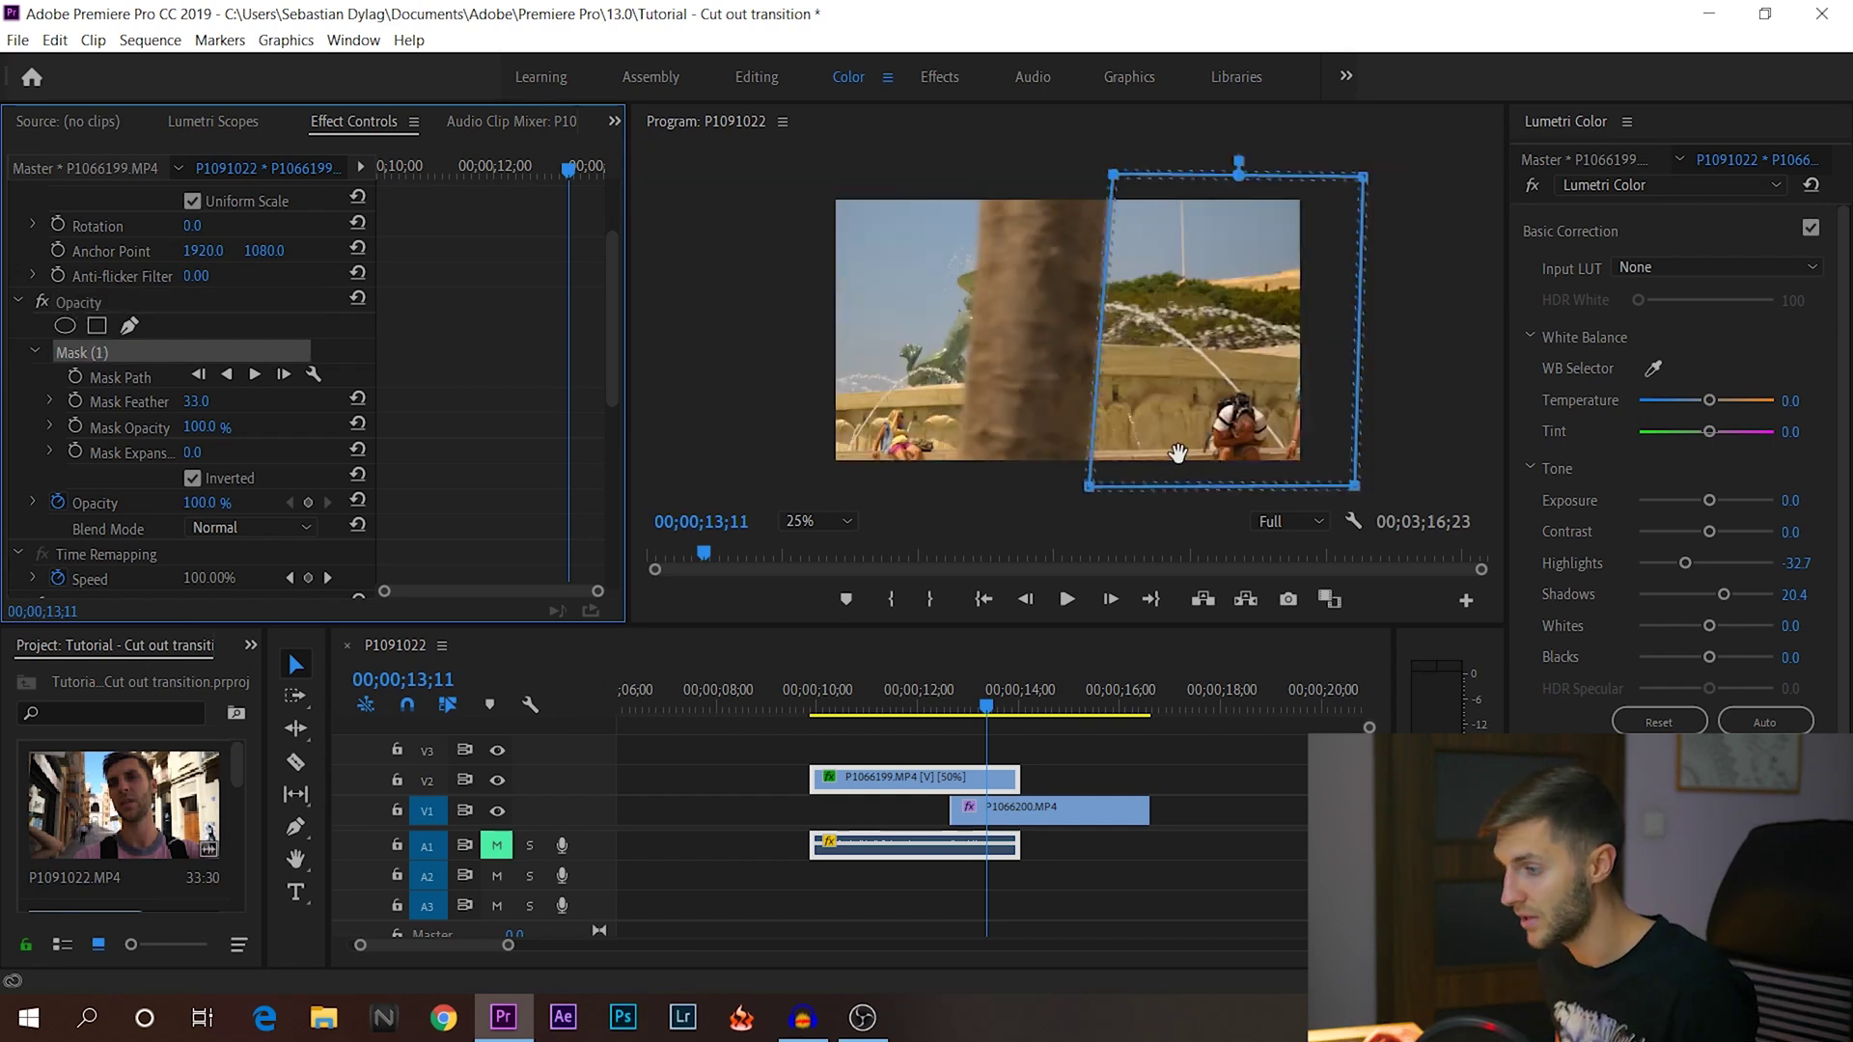
left_click(75, 377)
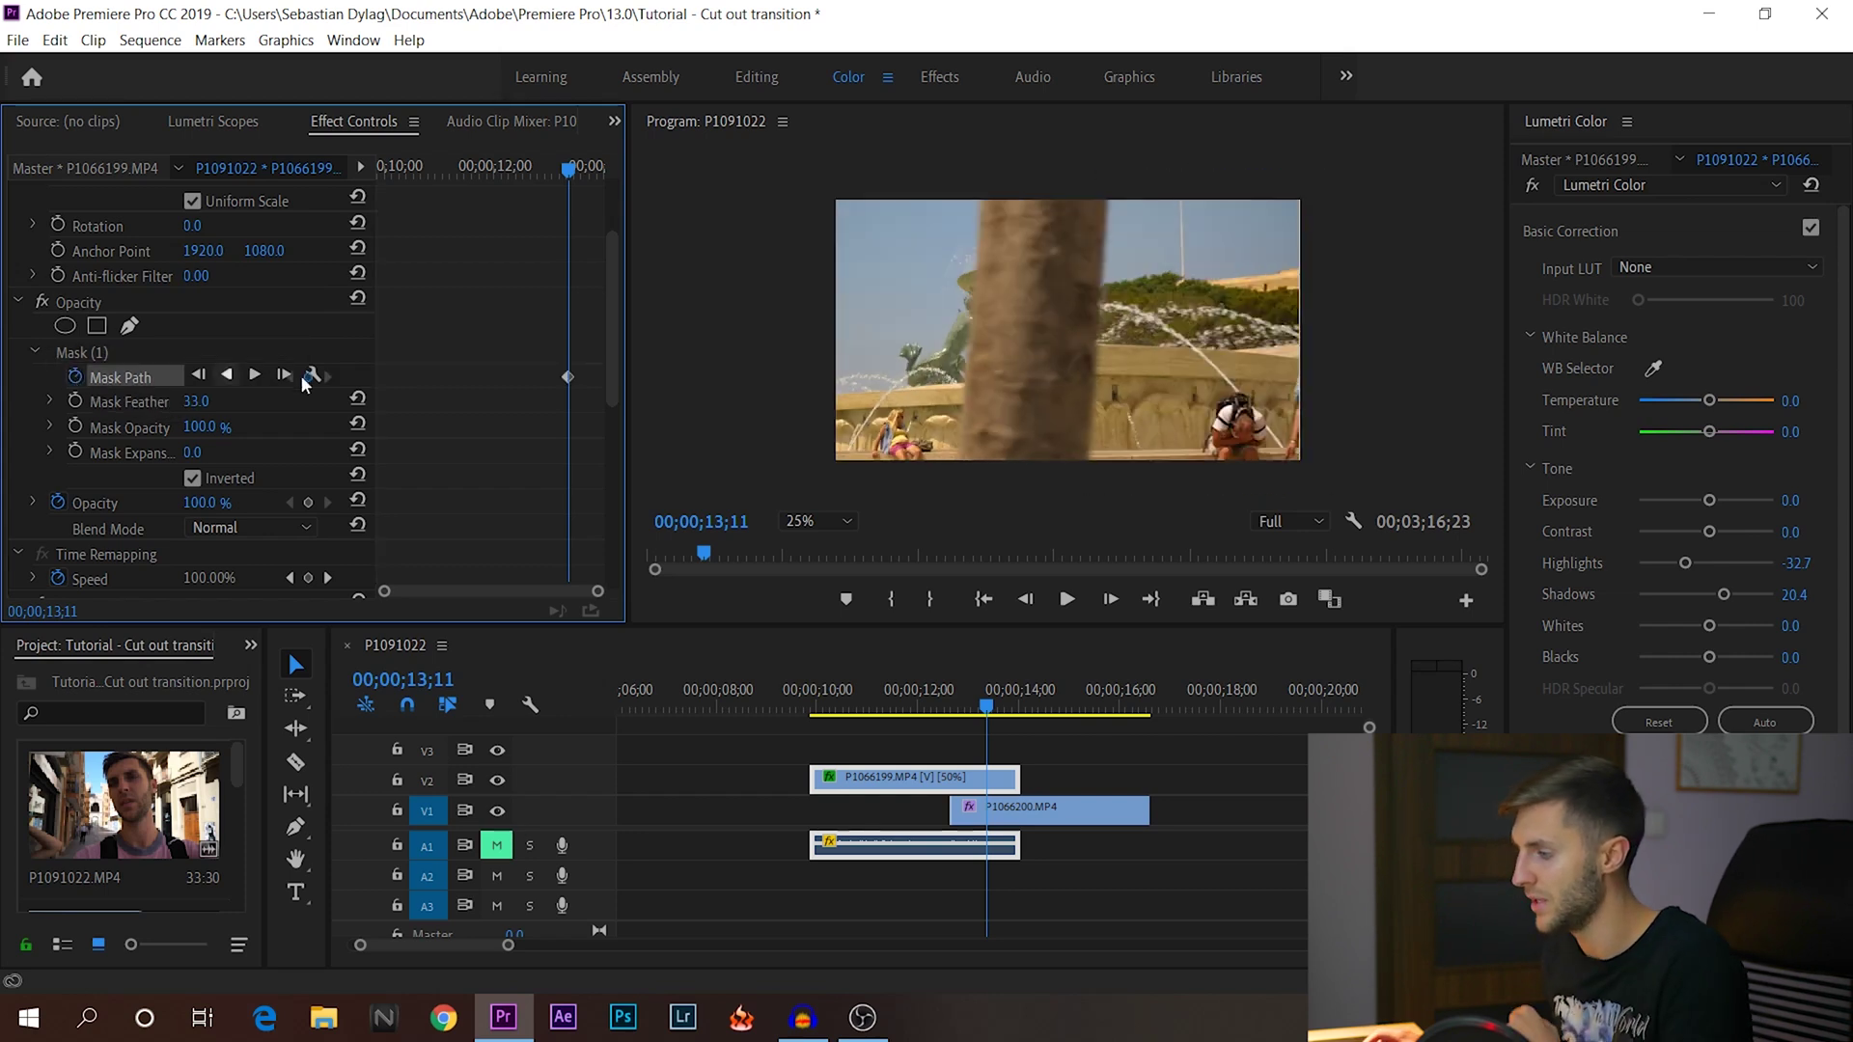
left_click(120, 349)
left_click_drag(570, 171, 480, 183)
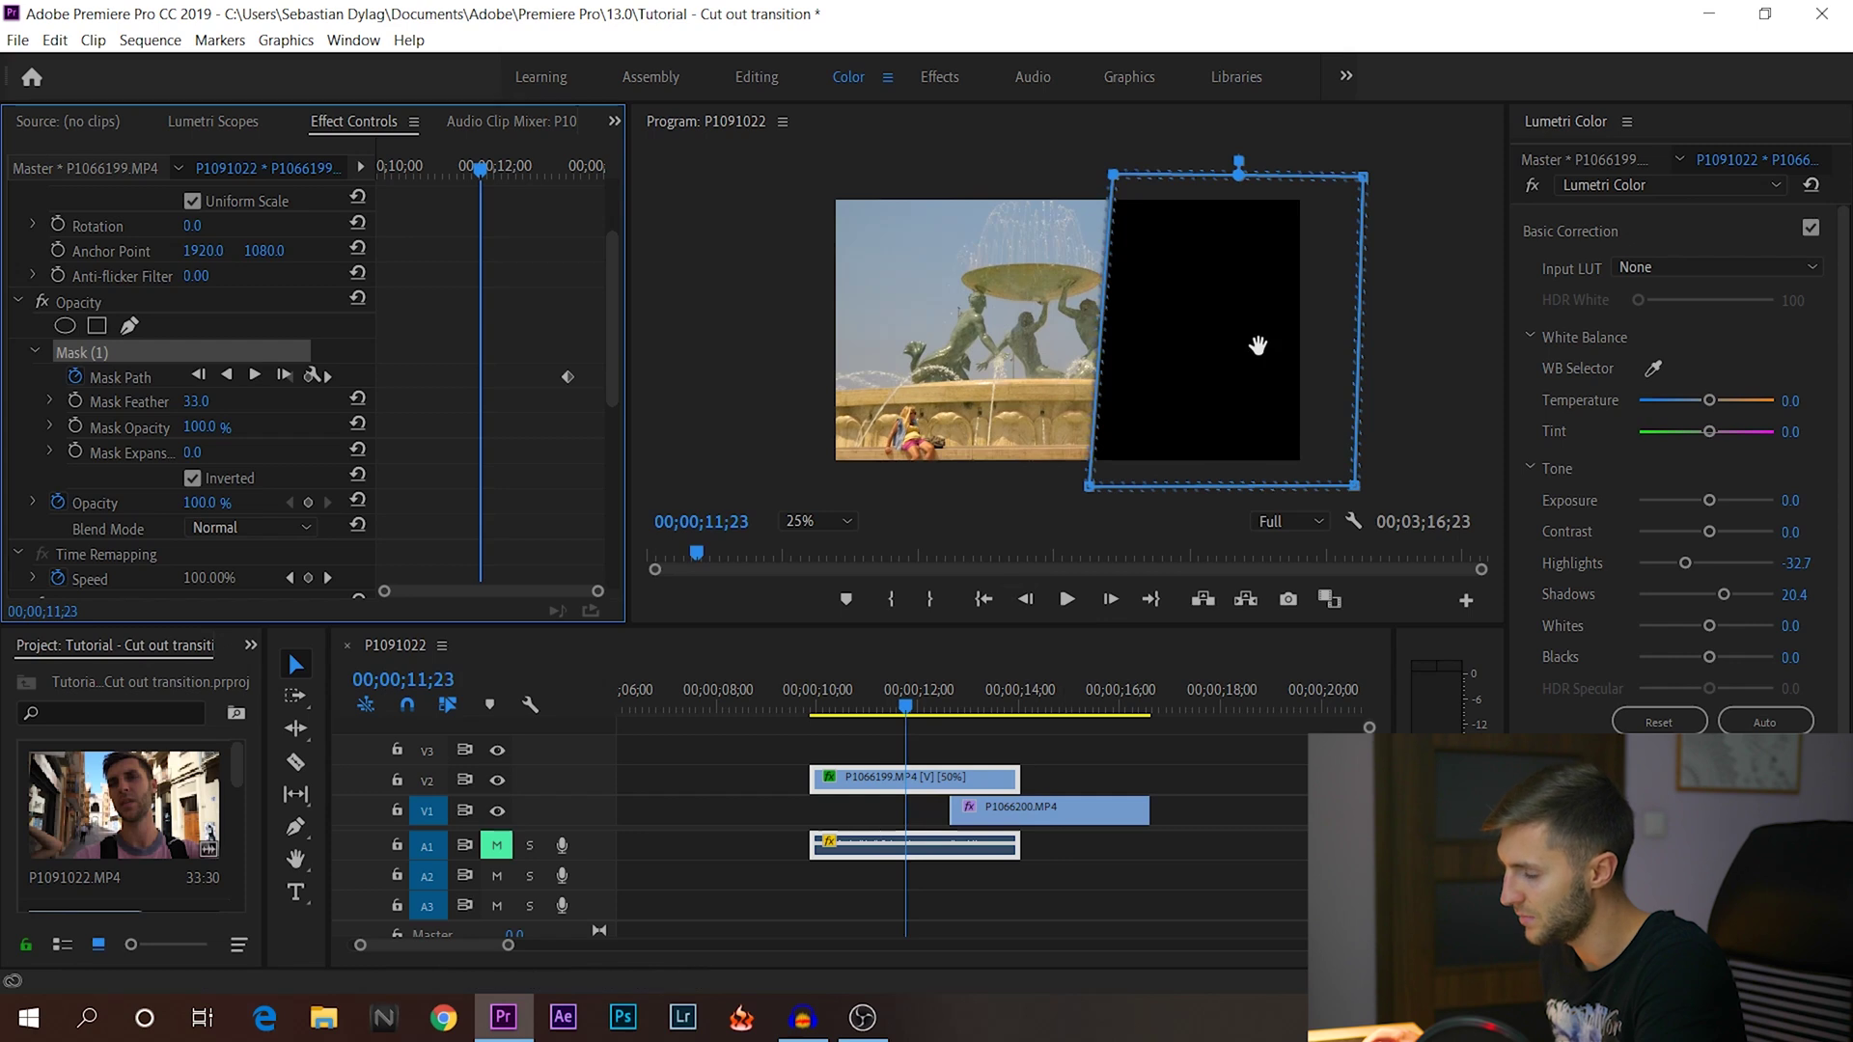
left_click_drag(1178, 348, 1421, 349)
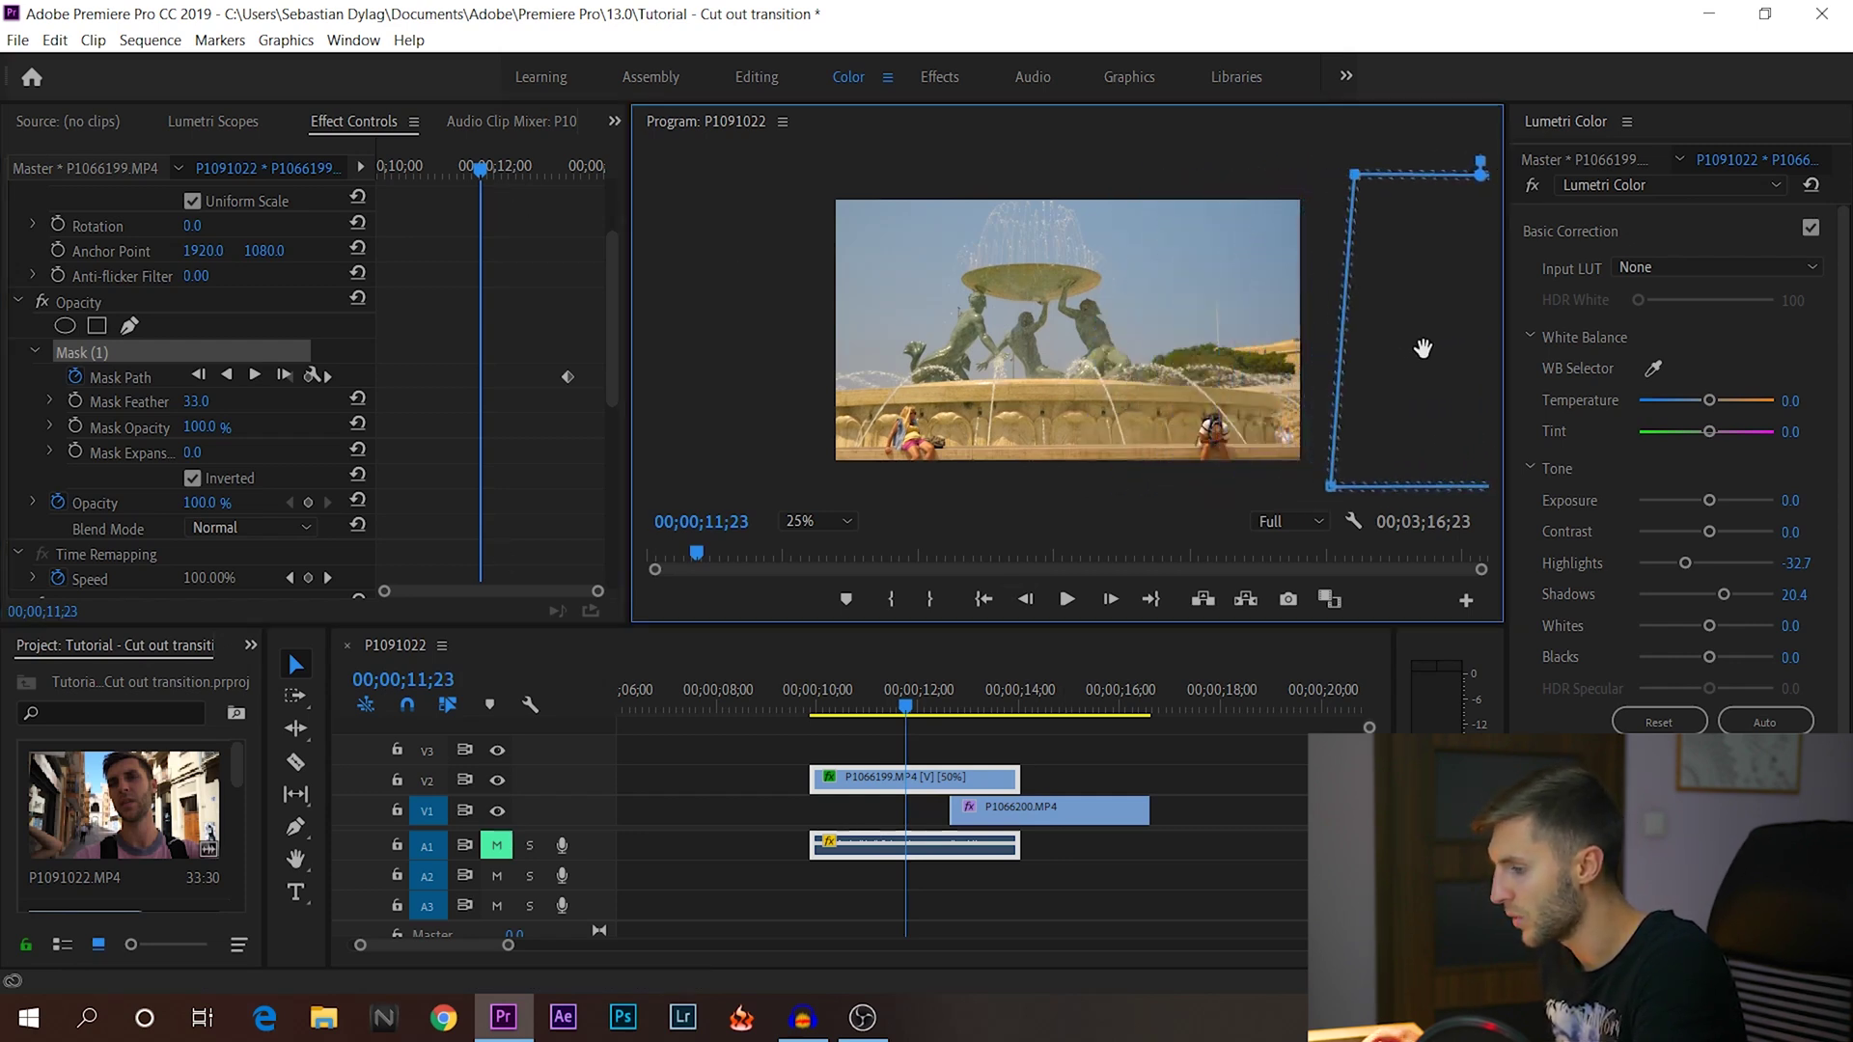
left_click(488, 170)
left_click_drag(492, 168, 529, 171)
left_click_drag(1294, 372, 1411, 364)
left_click_drag(527, 174, 540, 171)
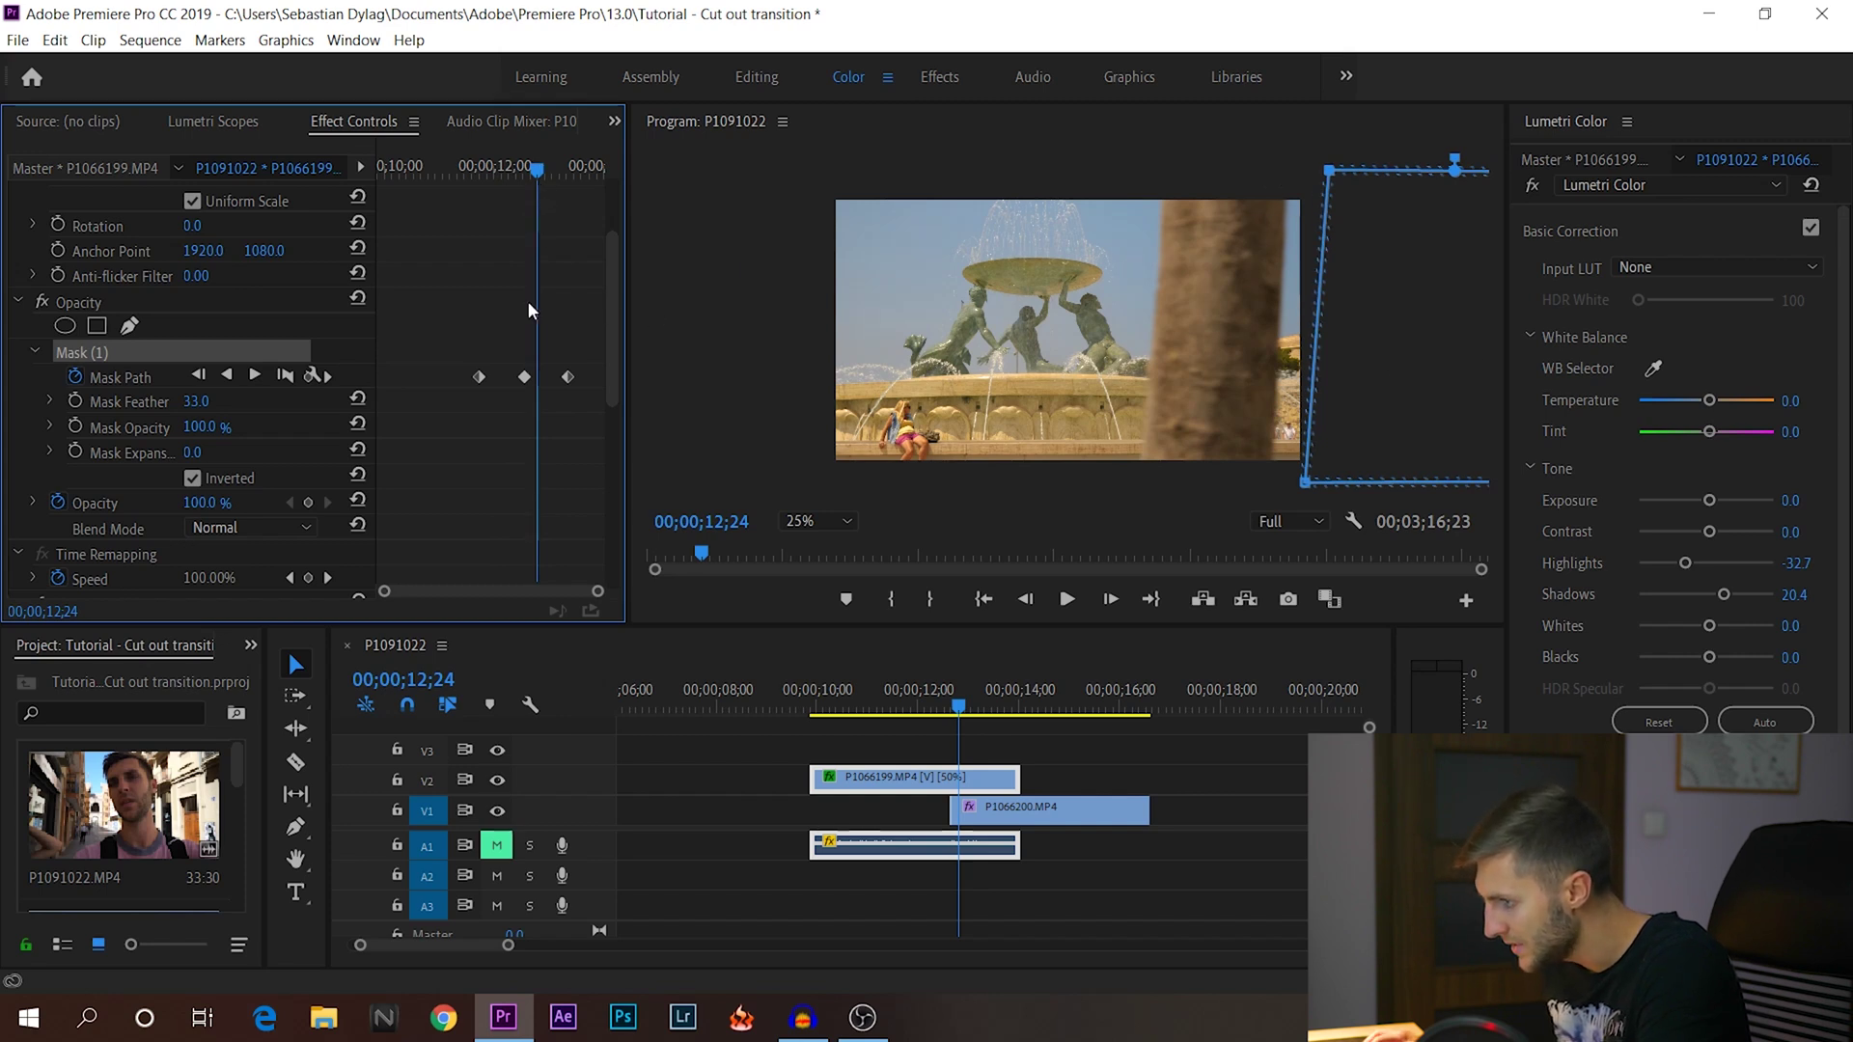
left_click_drag(454, 357, 539, 390)
right_click(533, 384)
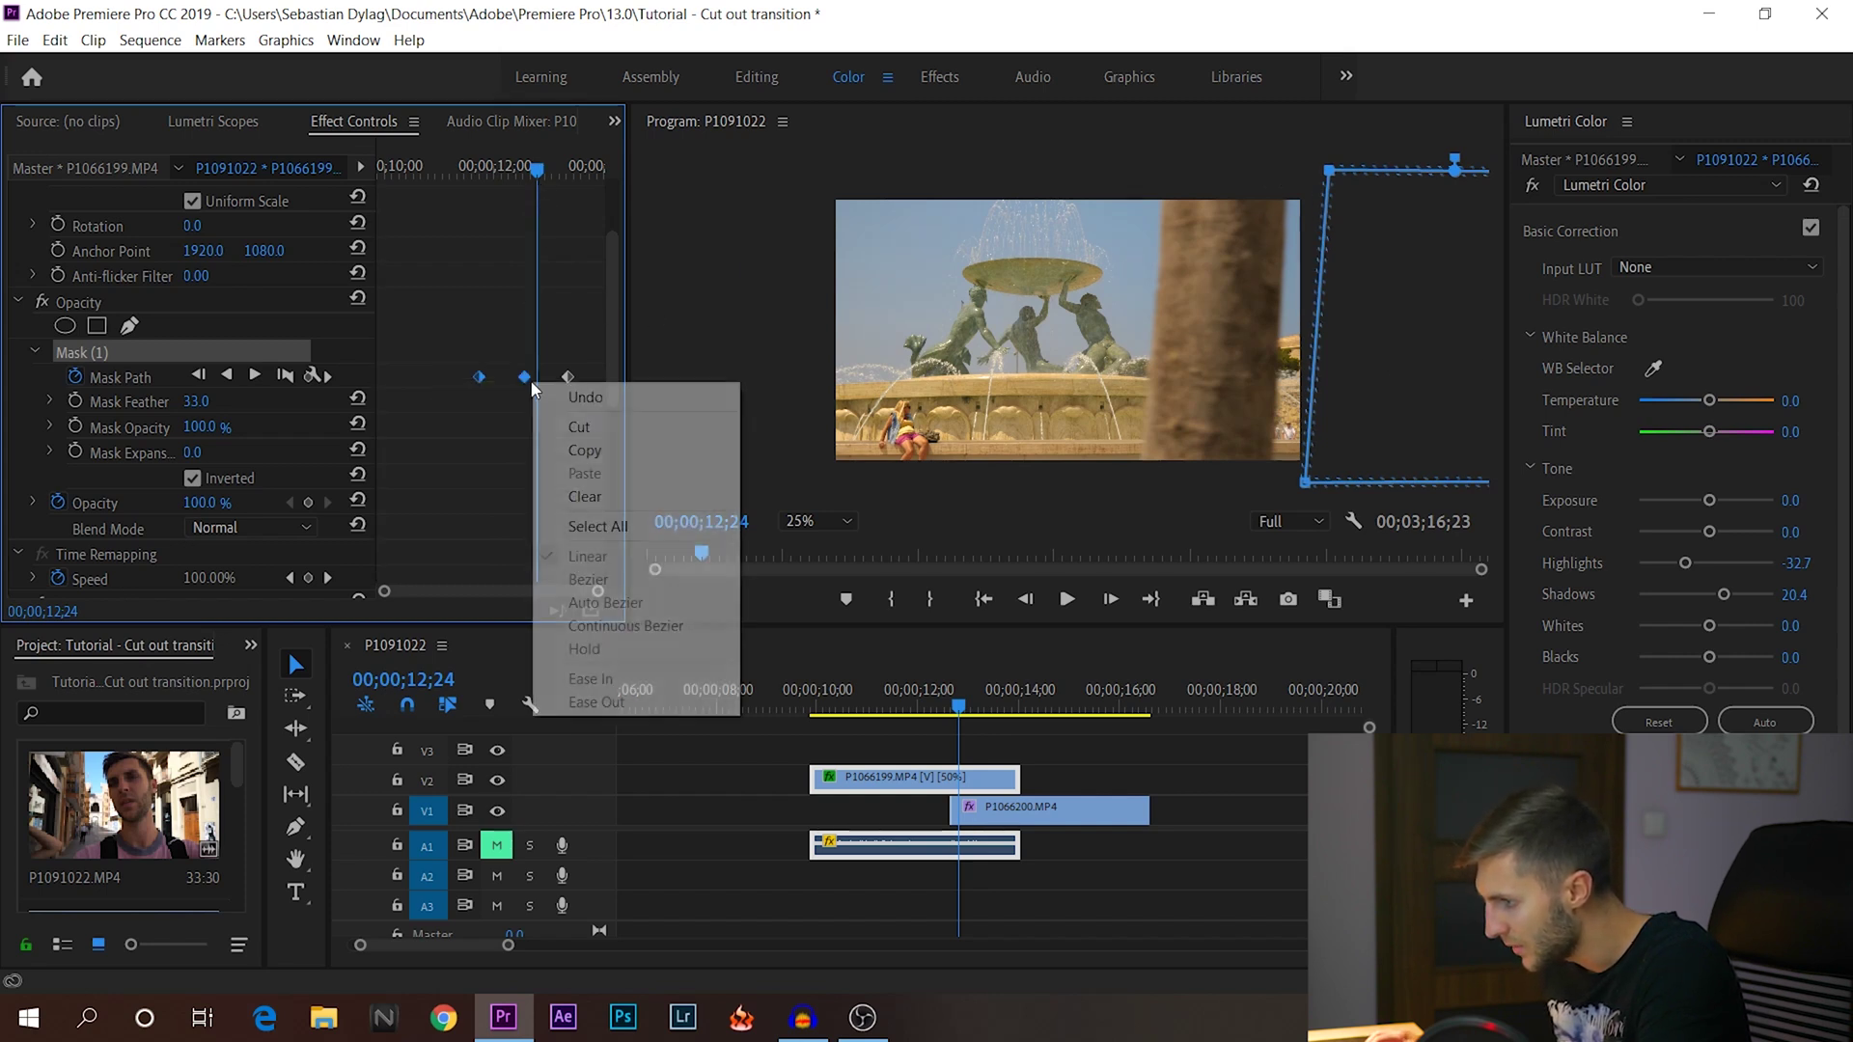
left_click(581, 501)
Keyframe the mask just outside the frame's right edge at 00;00;12;20 and delete the surplus Mask Path keyframes right after it
left_click_drag(1161, 360, 1400, 366)
left_click(500, 211)
left_click_drag(534, 164, 531, 166)
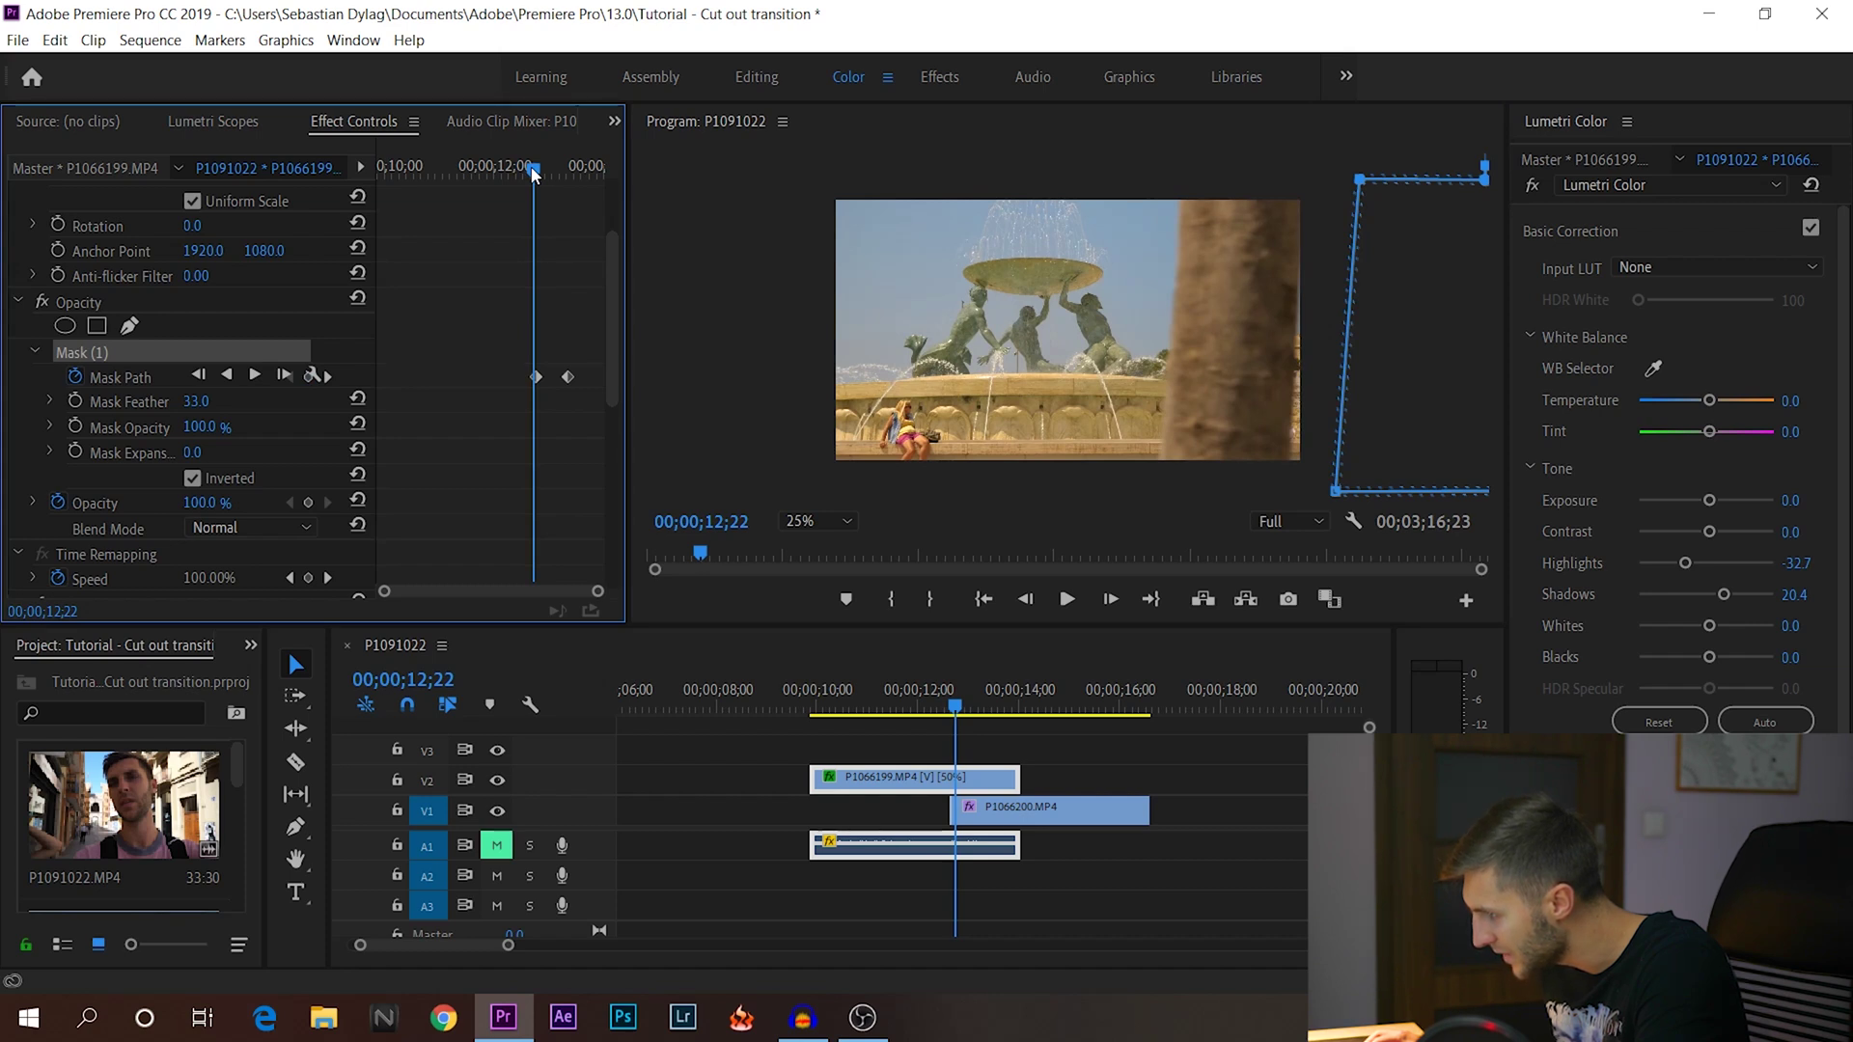
left_click_drag(532, 168, 530, 168)
left_click_drag(1416, 350, 1388, 352)
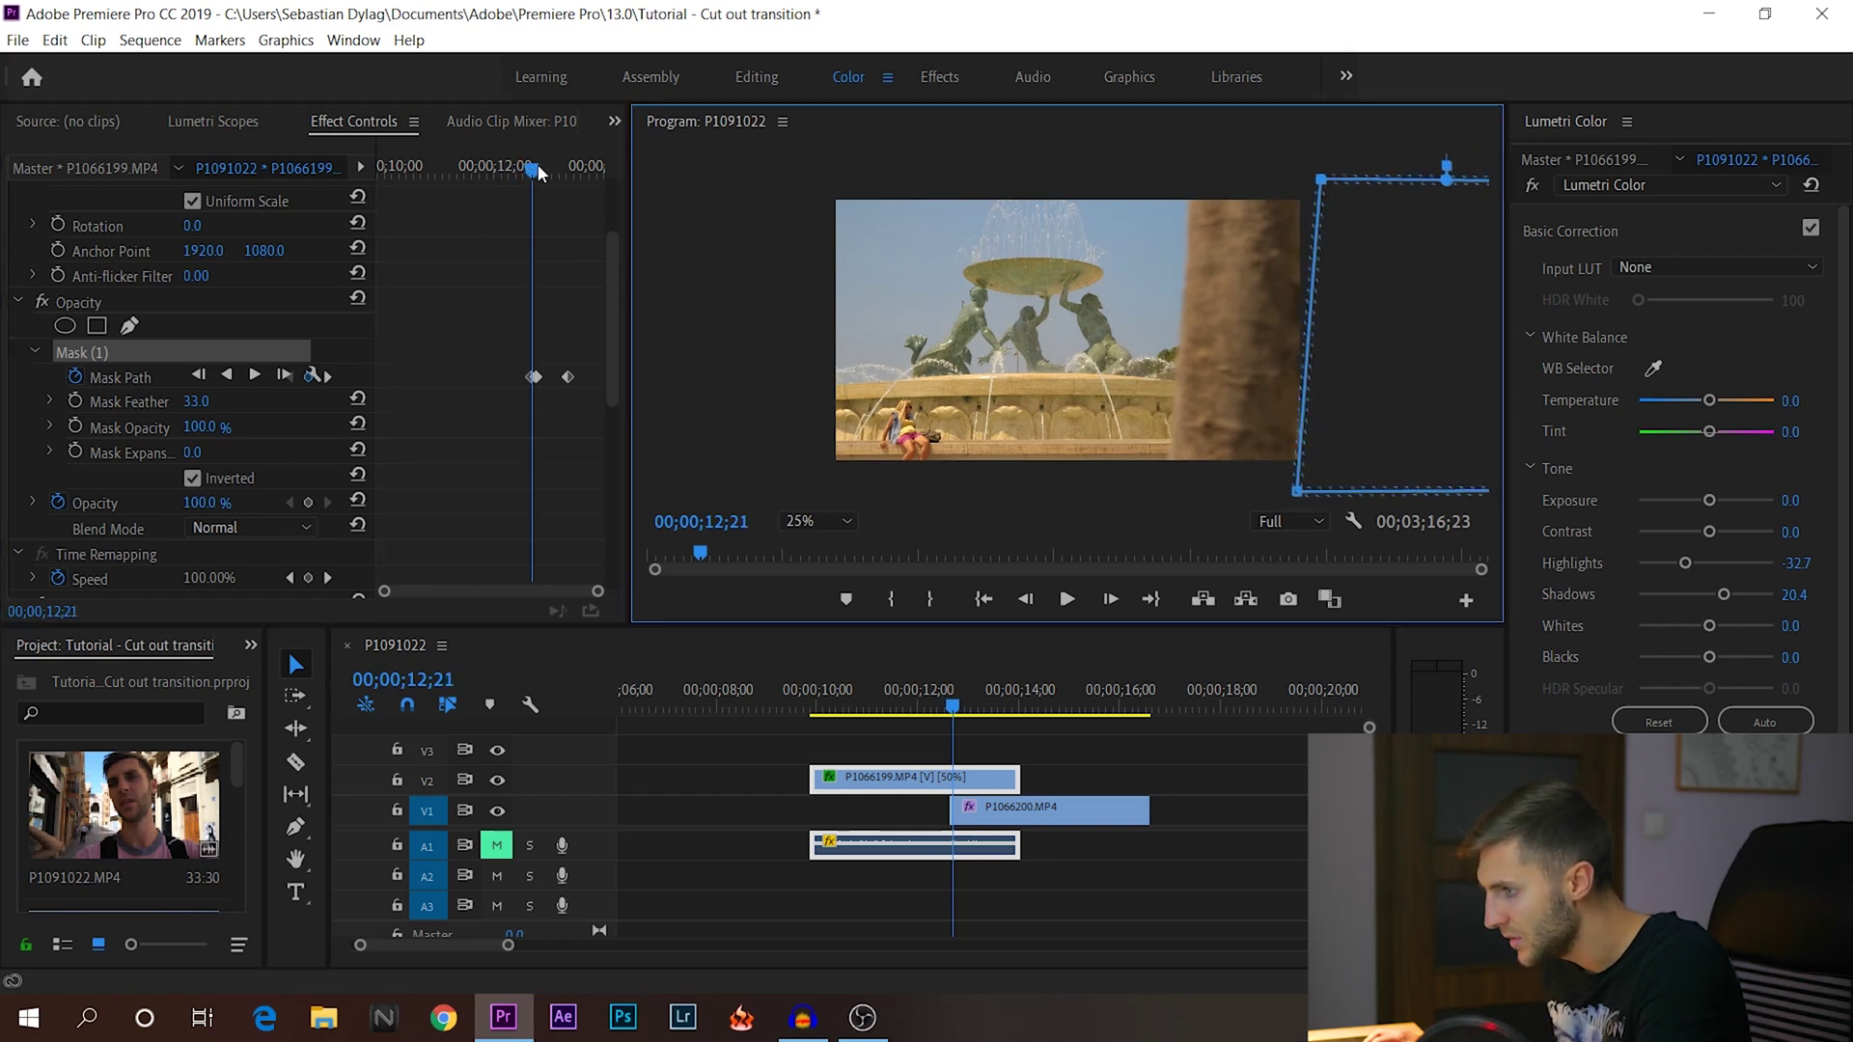
left_click(532, 170)
left_click_drag(1331, 394, 1348, 384)
left_click(545, 351)
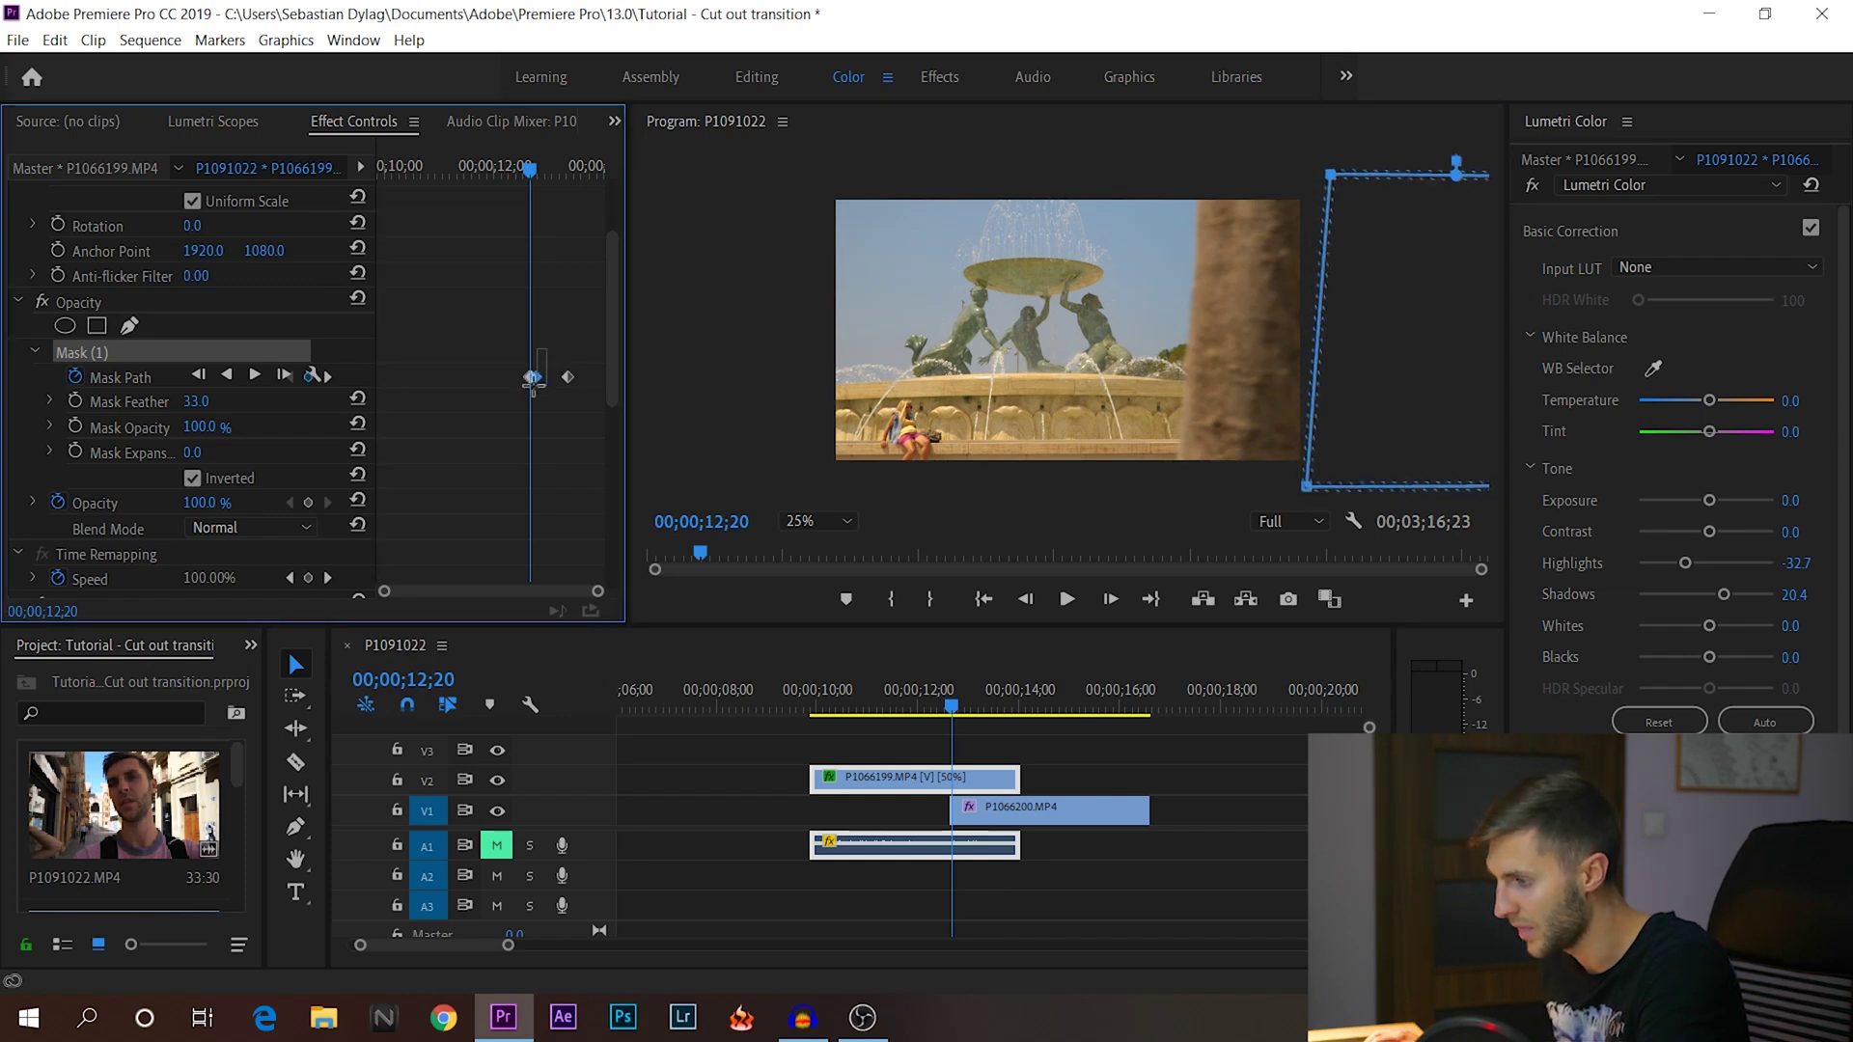
right_click(532, 380)
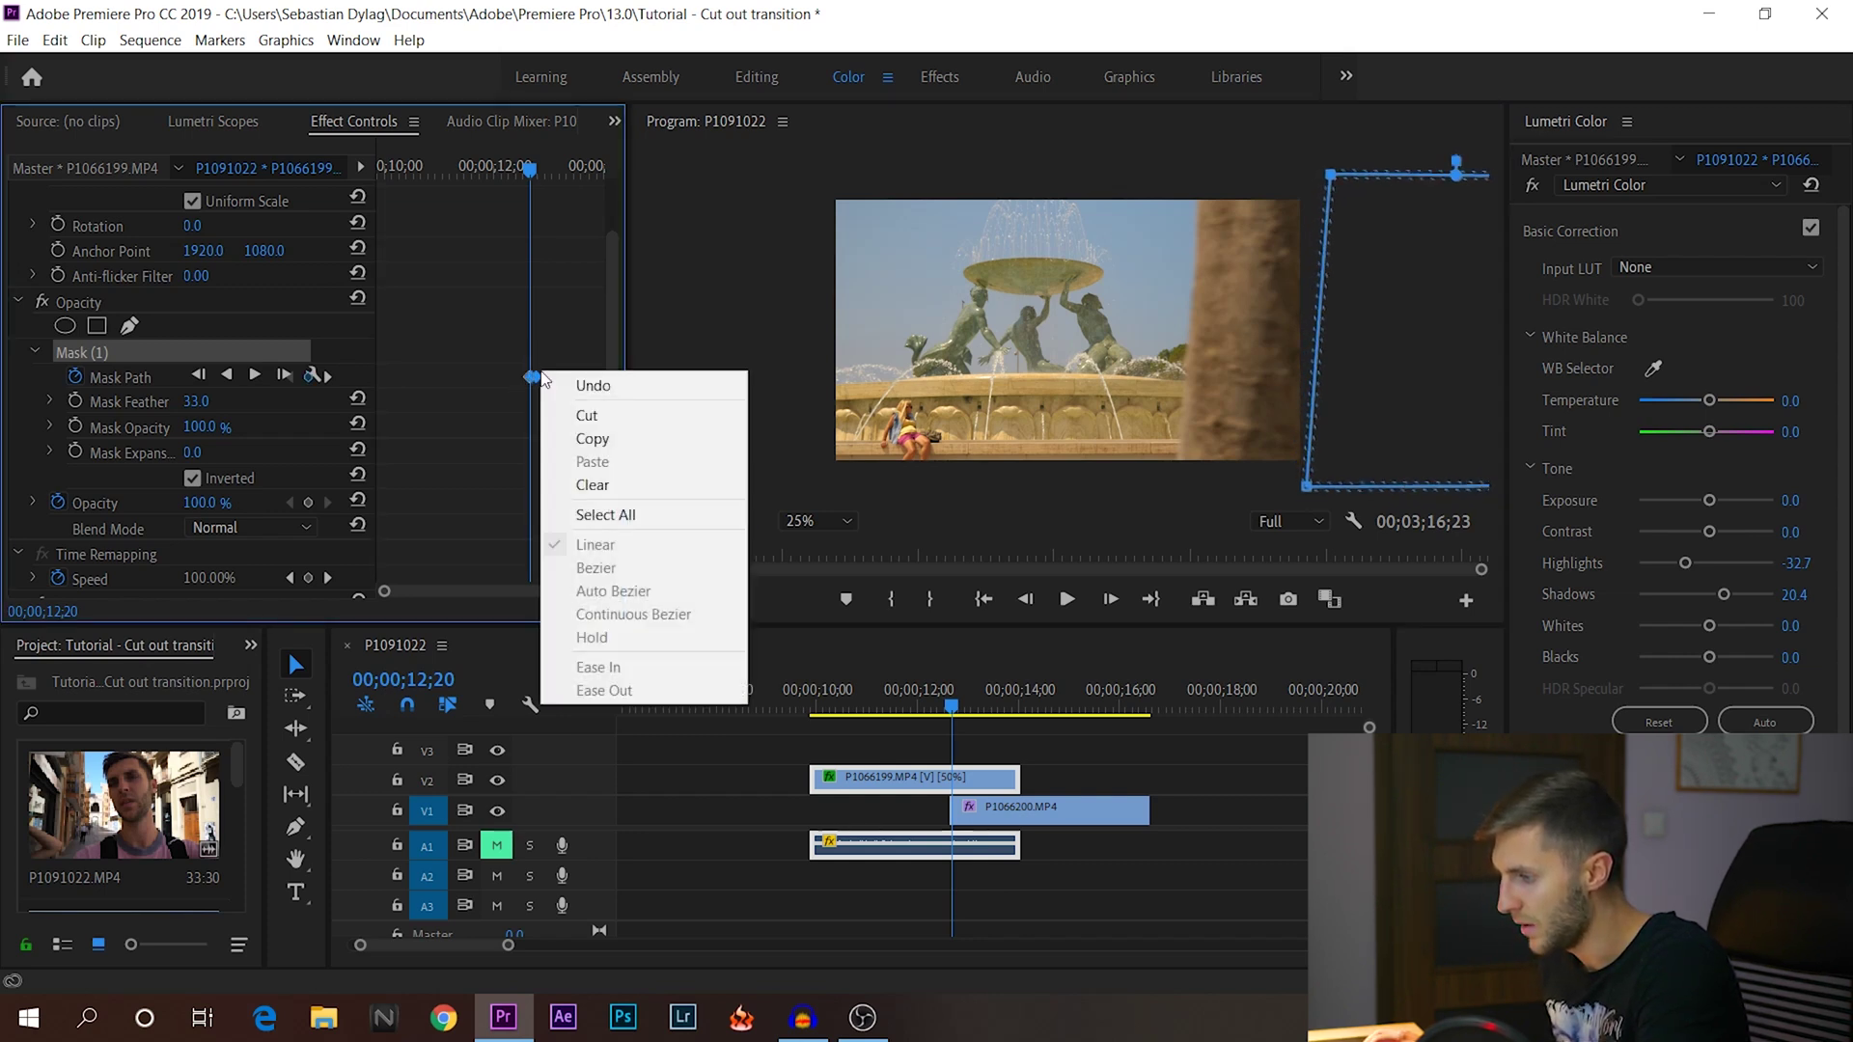
left_click(581, 486)
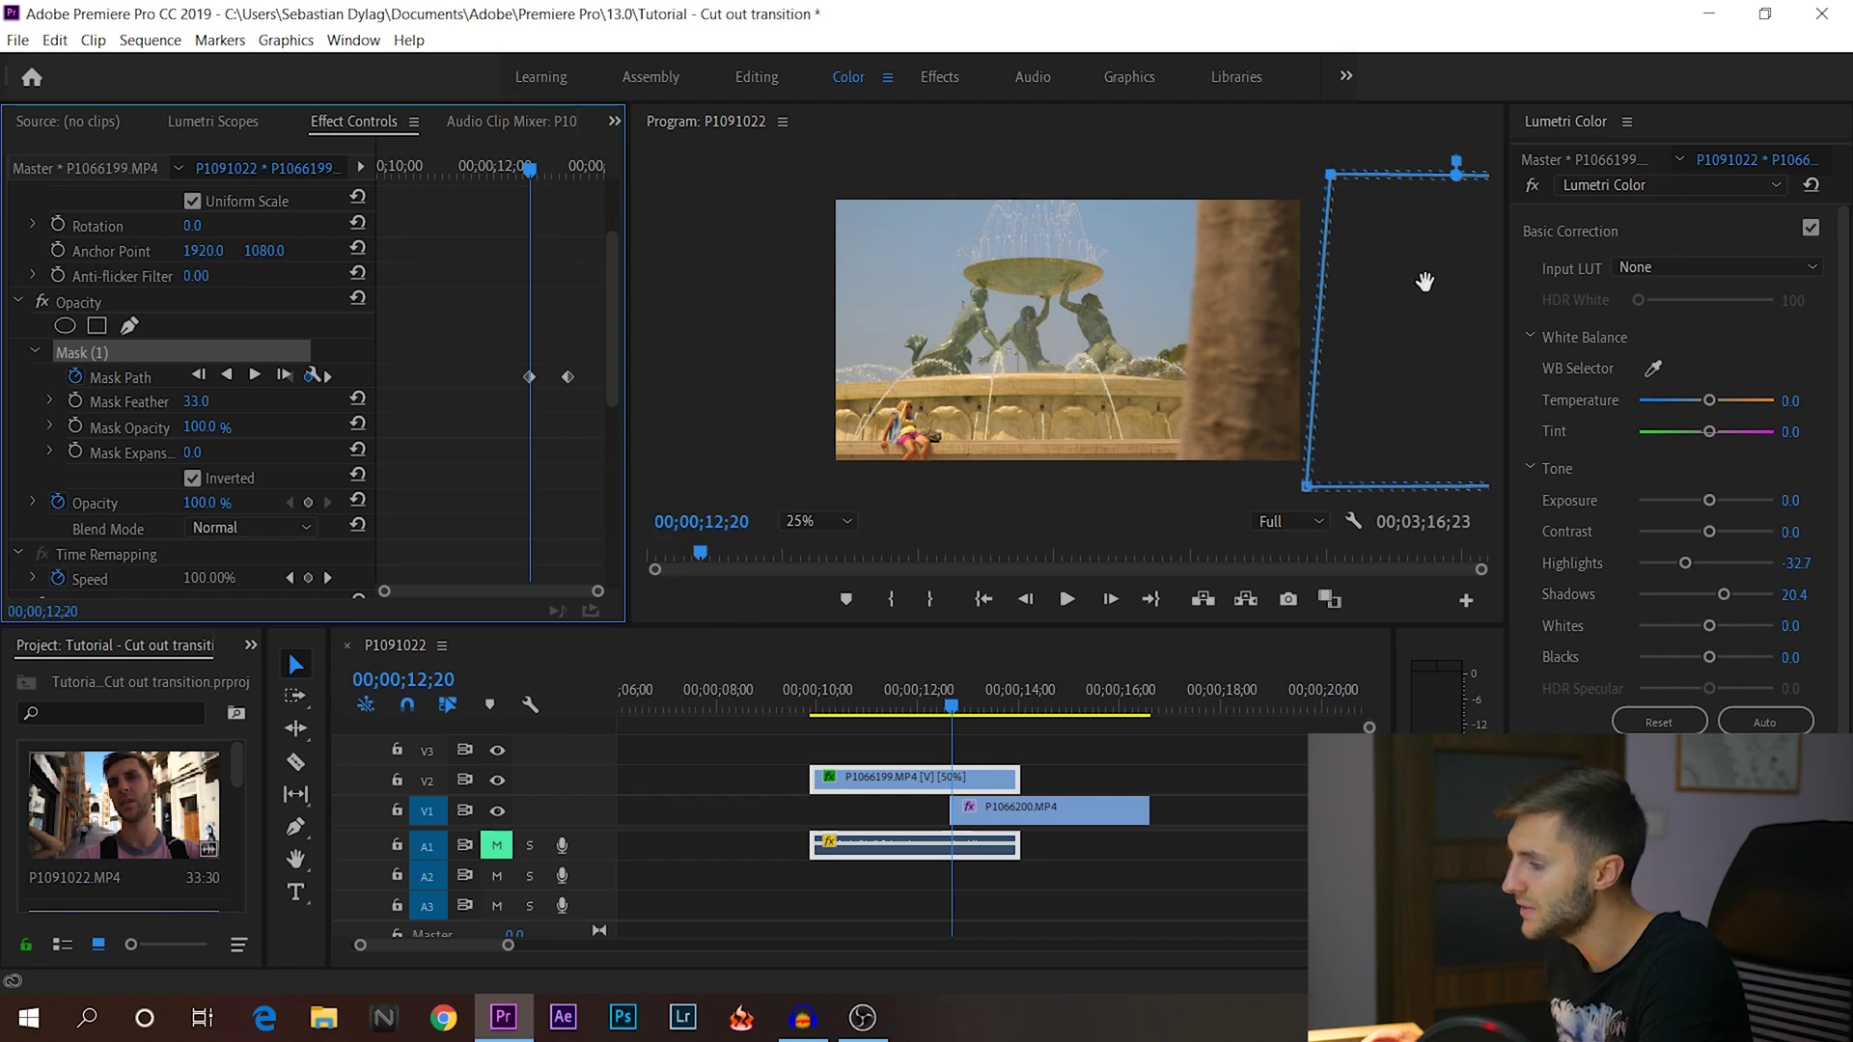
Extend the end of the P1066199.MP4 clip on V2 slightly past 00;00;14;00
left_click_drag(530, 170, 569, 176)
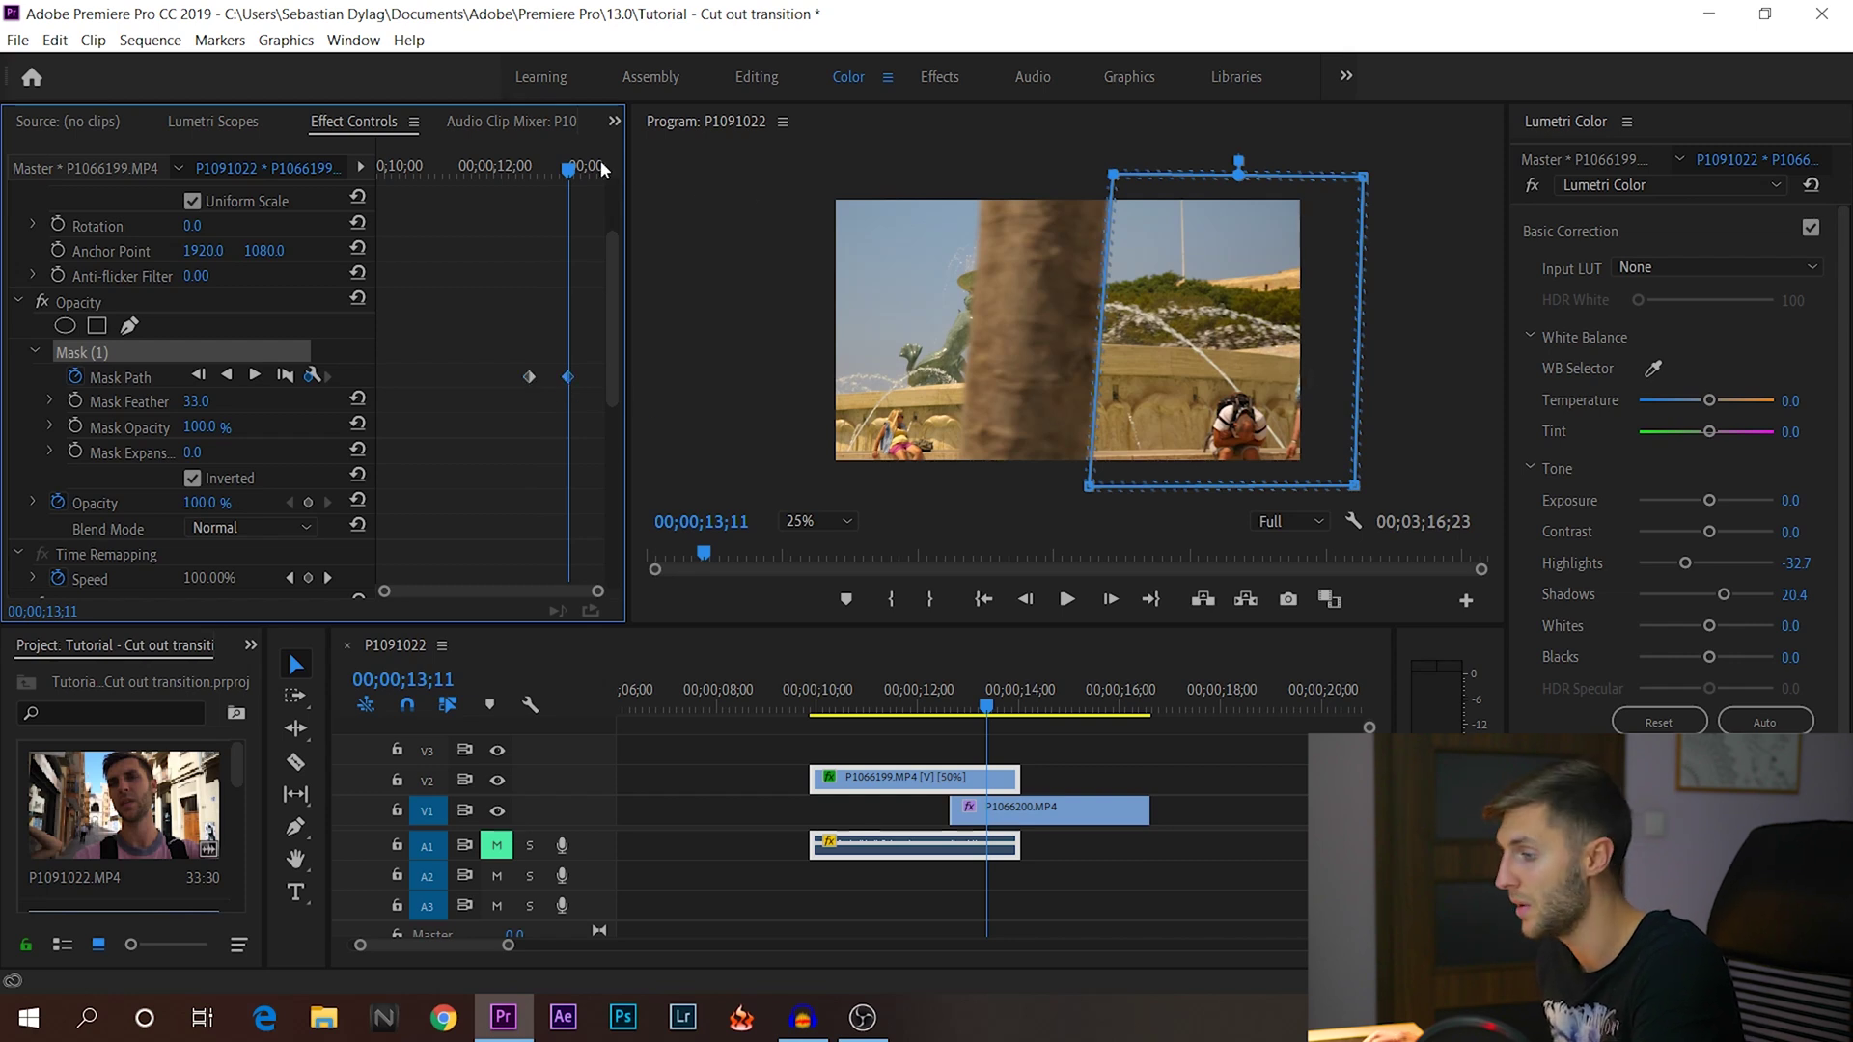
left_click_drag(576, 170, 609, 170)
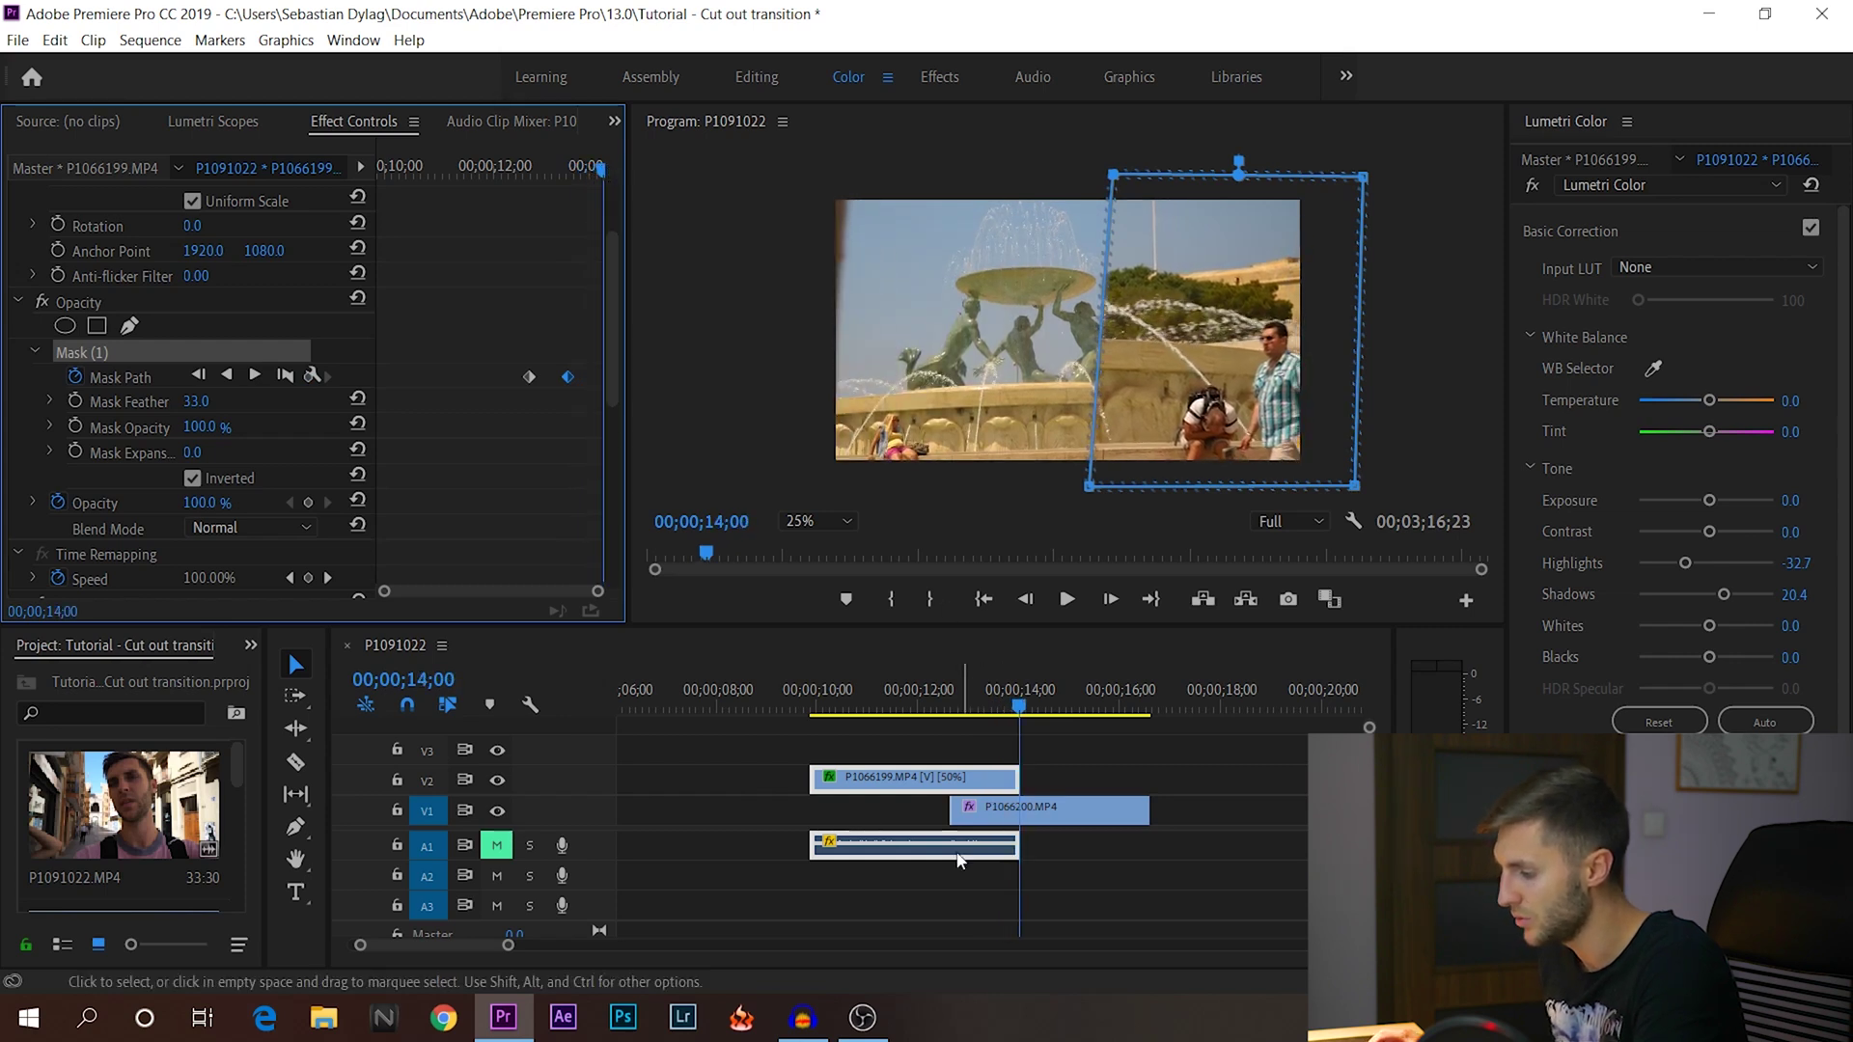
left_click_drag(506, 947, 438, 946)
left_click_drag(986, 776, 1008, 772)
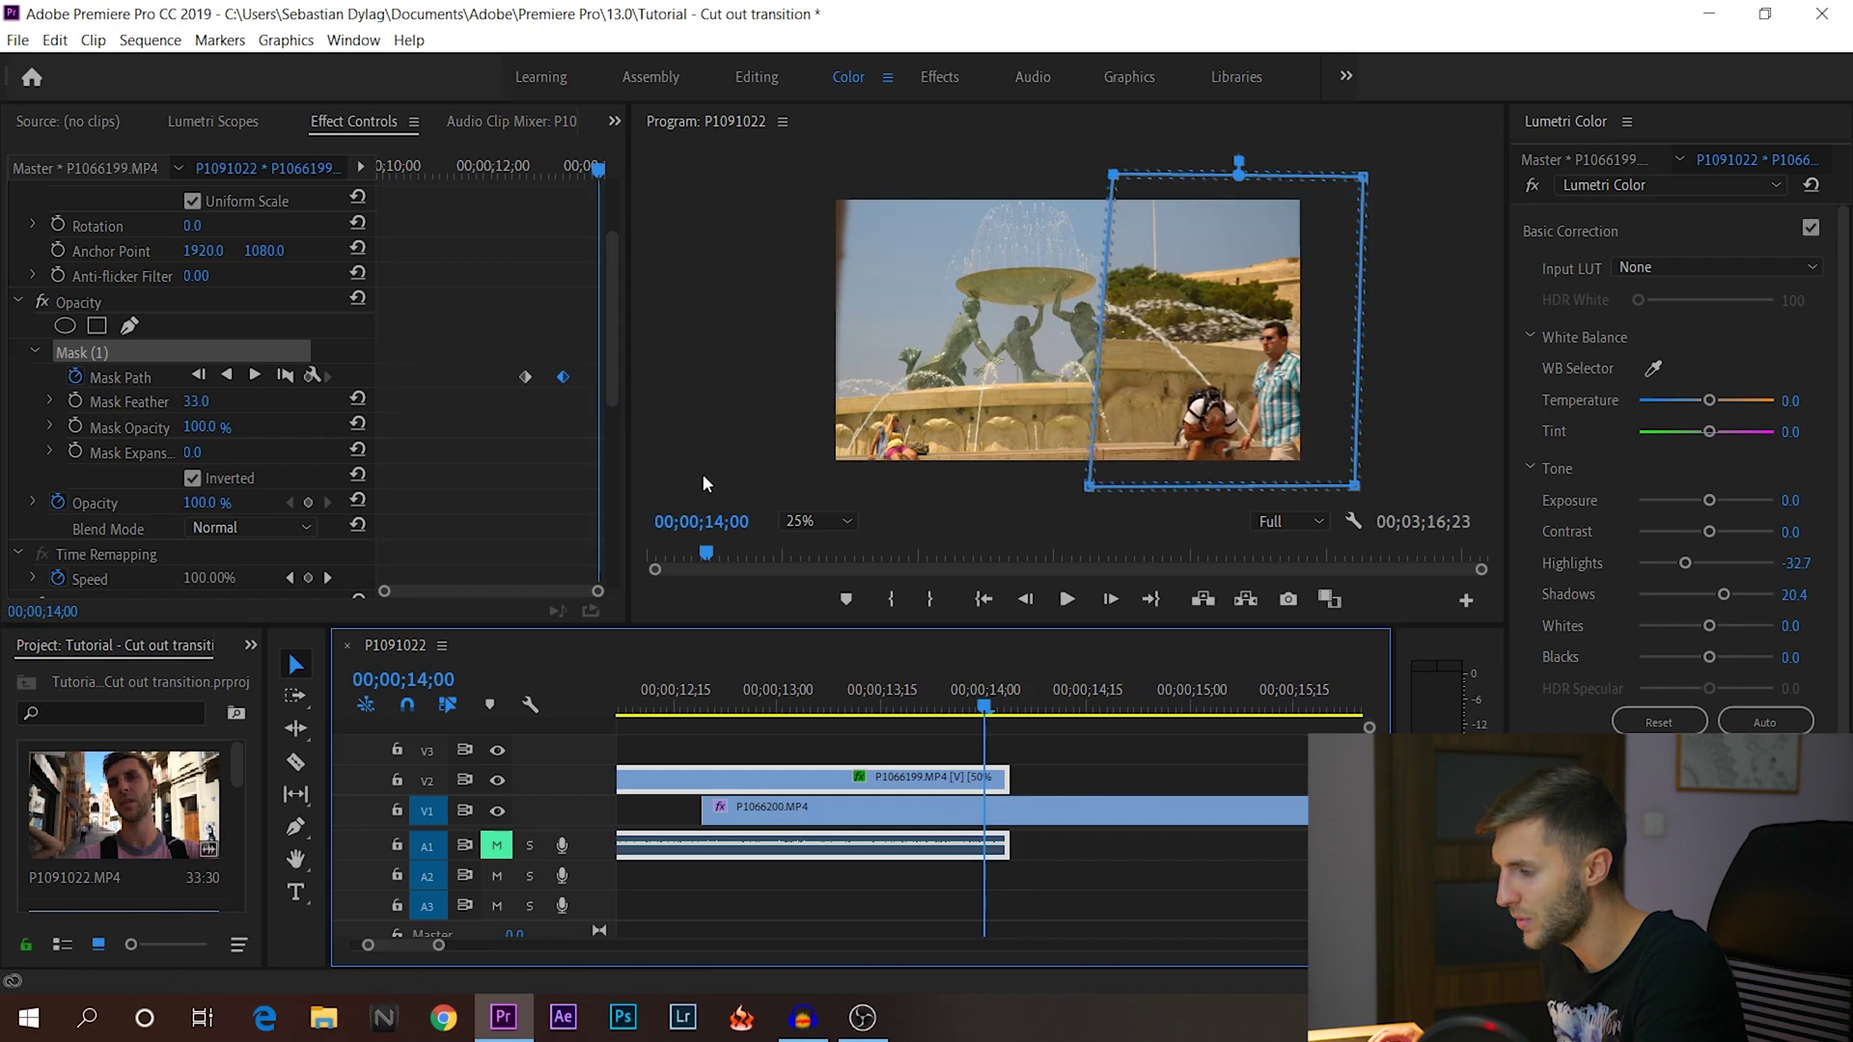
At 00;00;14;01, move the mask to the frame's left edge and stretch its right corners beyond the frame's right edge
left_click_drag(598, 169, 604, 167)
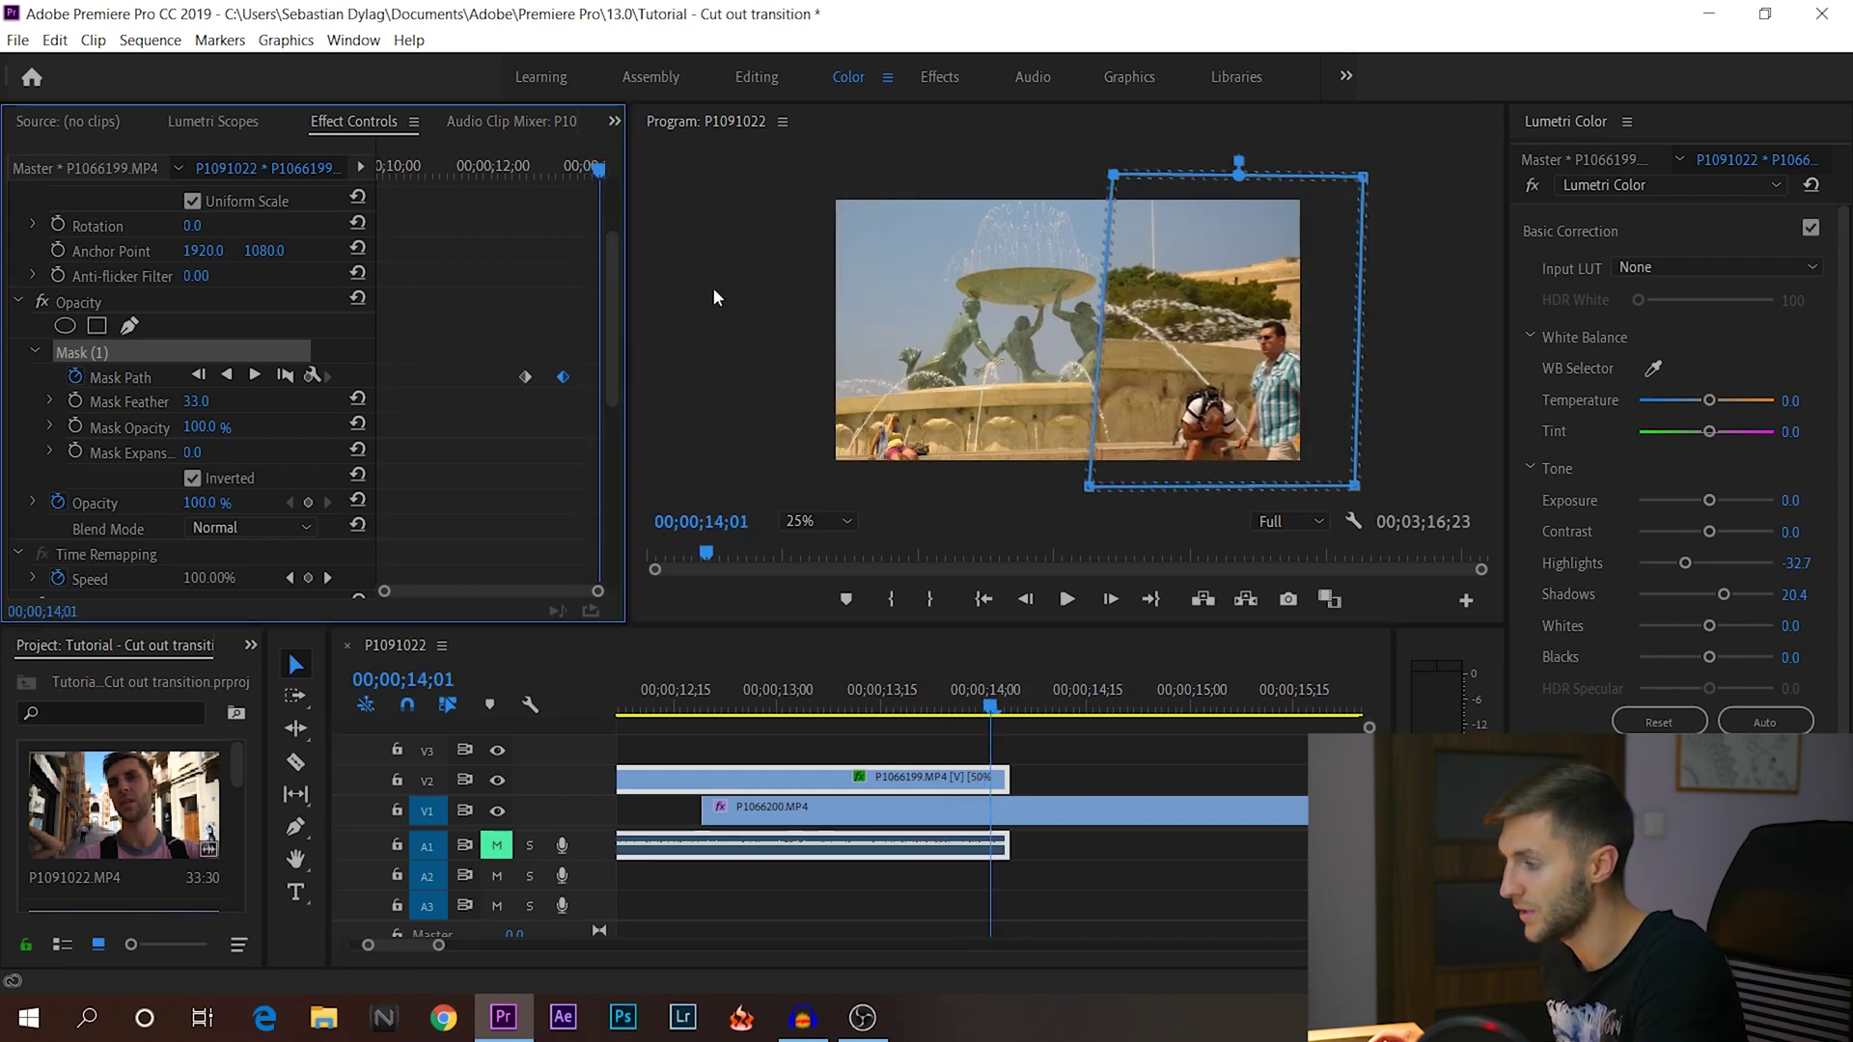
left_click(1229, 365)
mouse_move(950, 350)
left_mouse_down()
mouse_move(910, 343)
mouse_move(953, 360)
left_mouse_up()
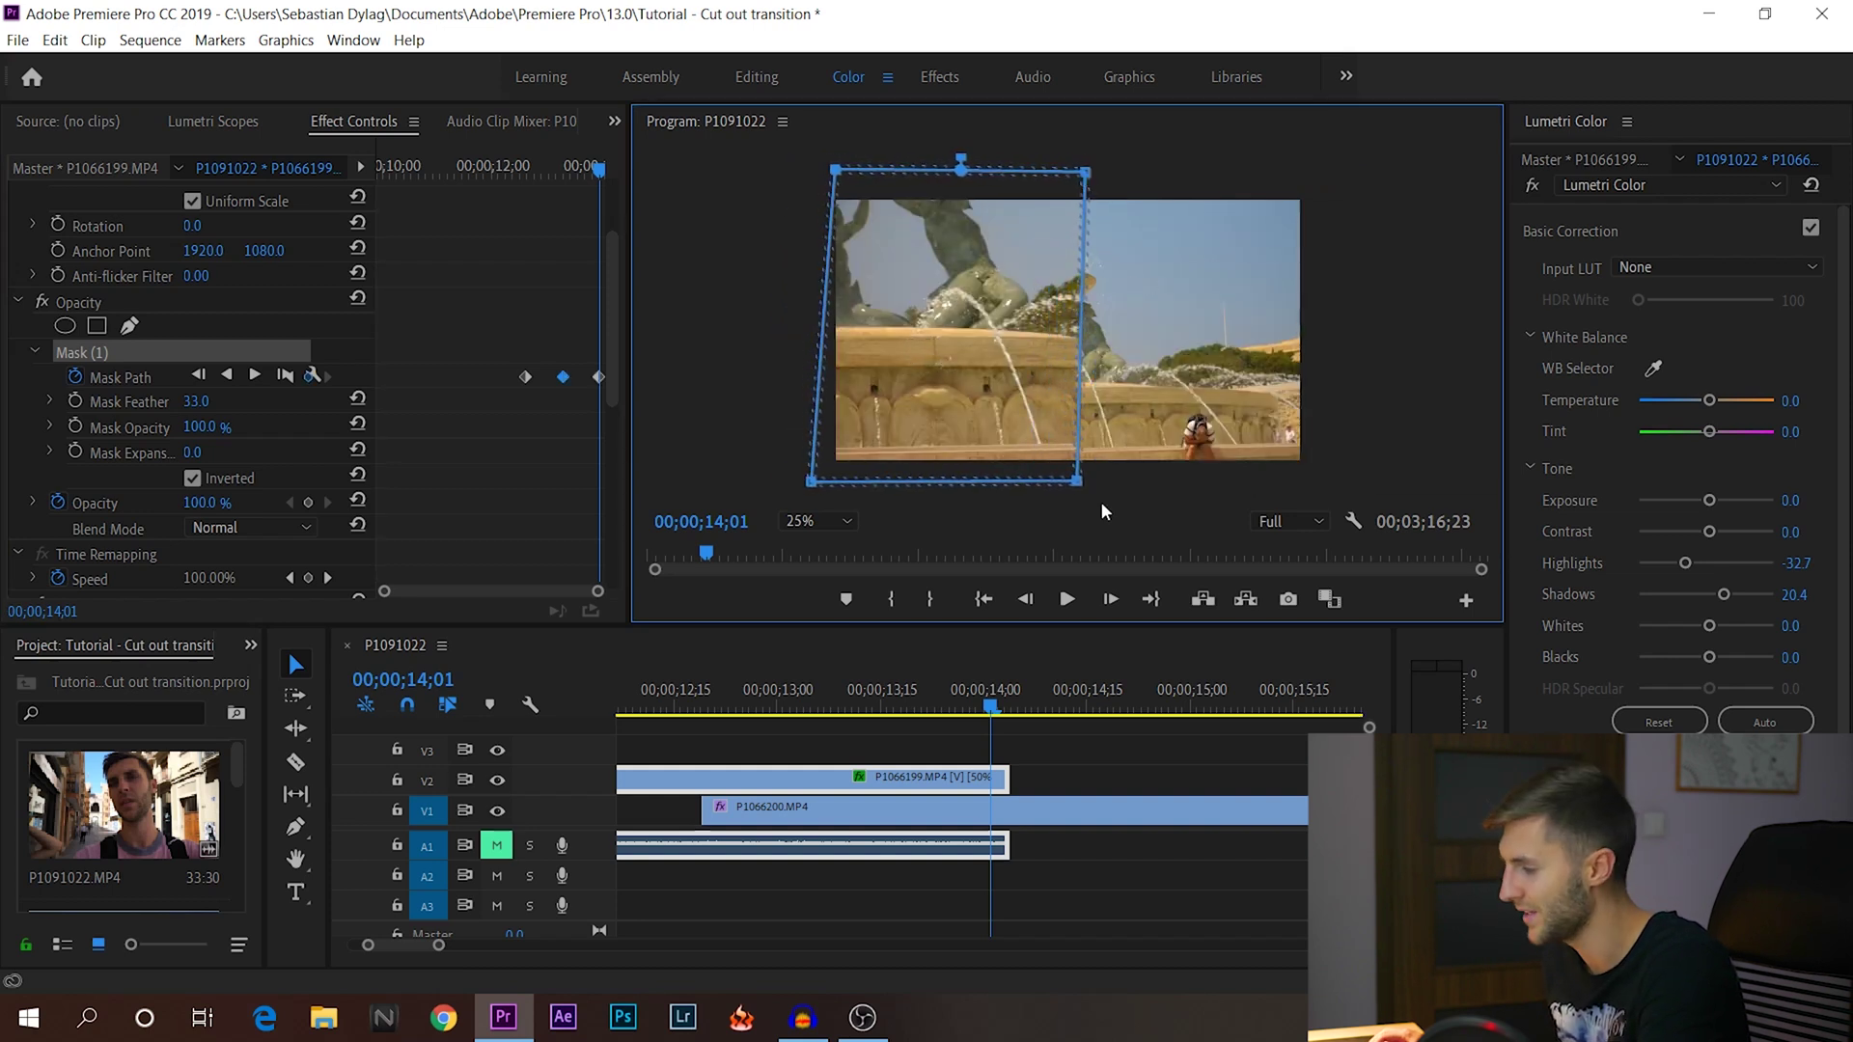
left_click_drag(1171, 485, 1352, 489)
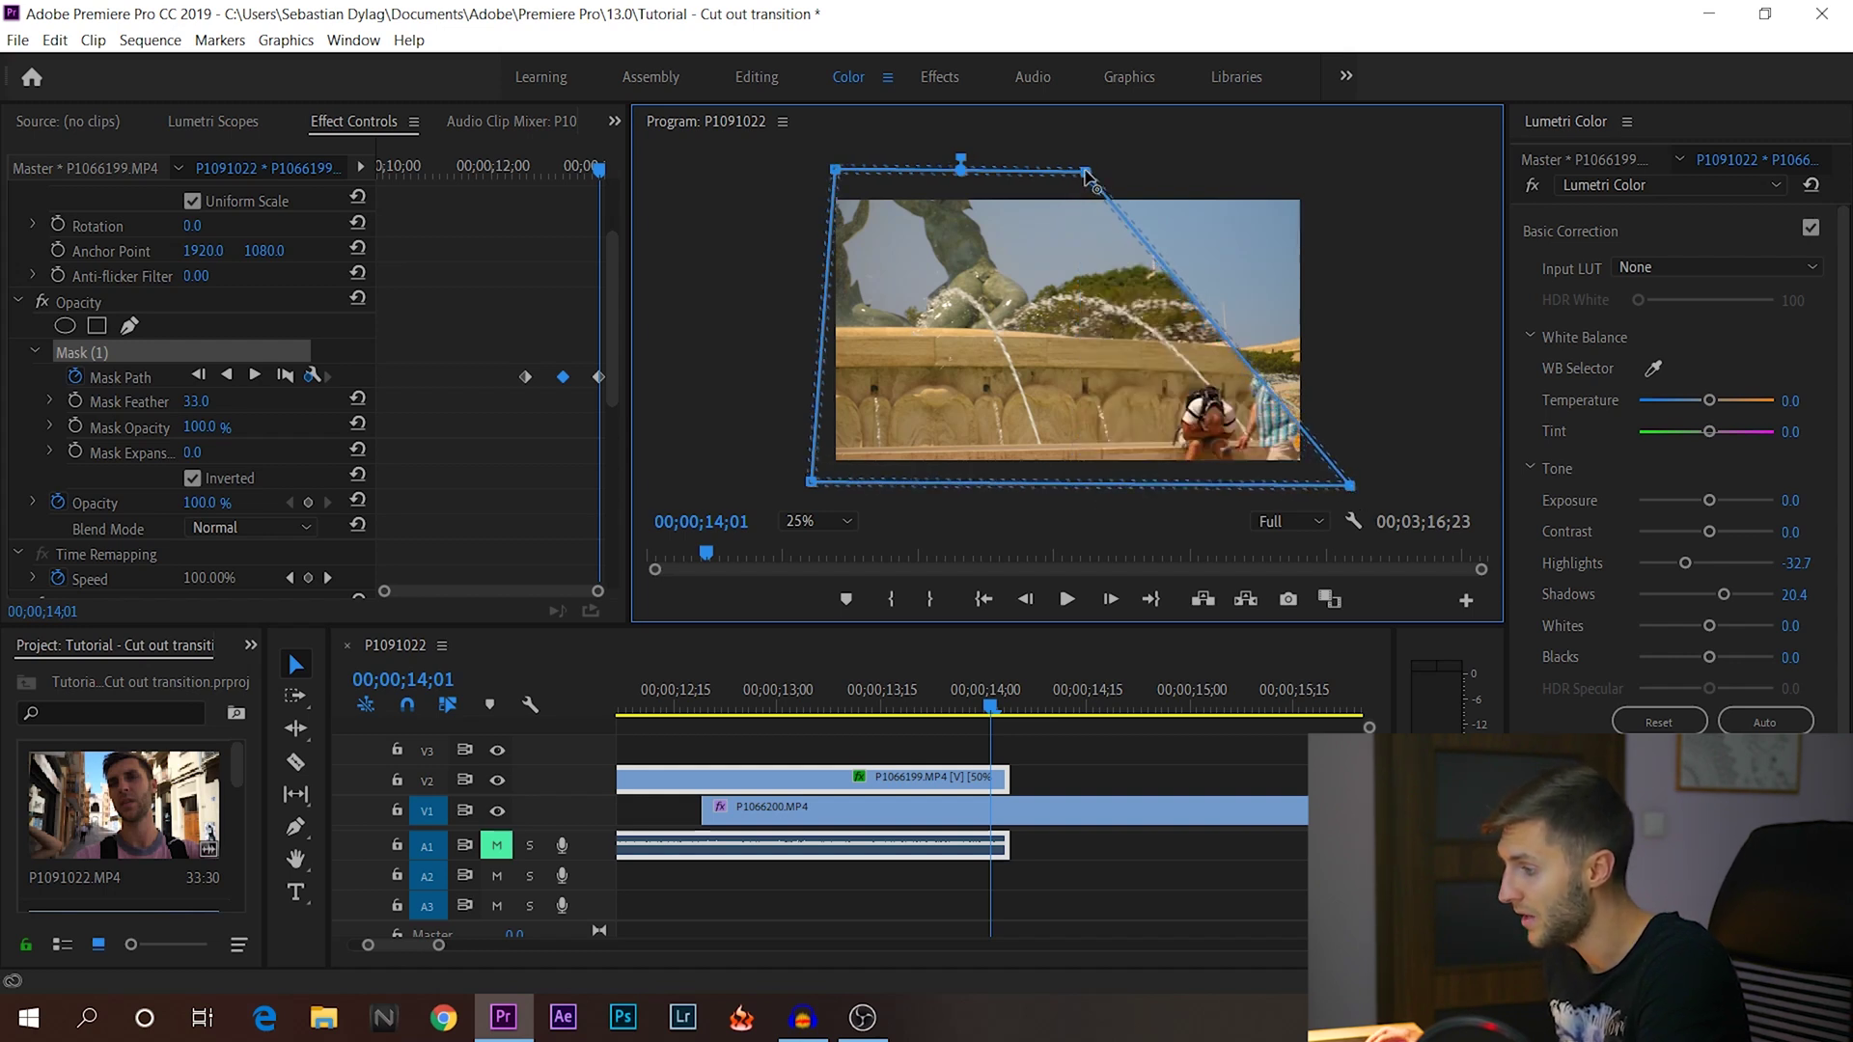
left_click_drag(1086, 171, 1344, 165)
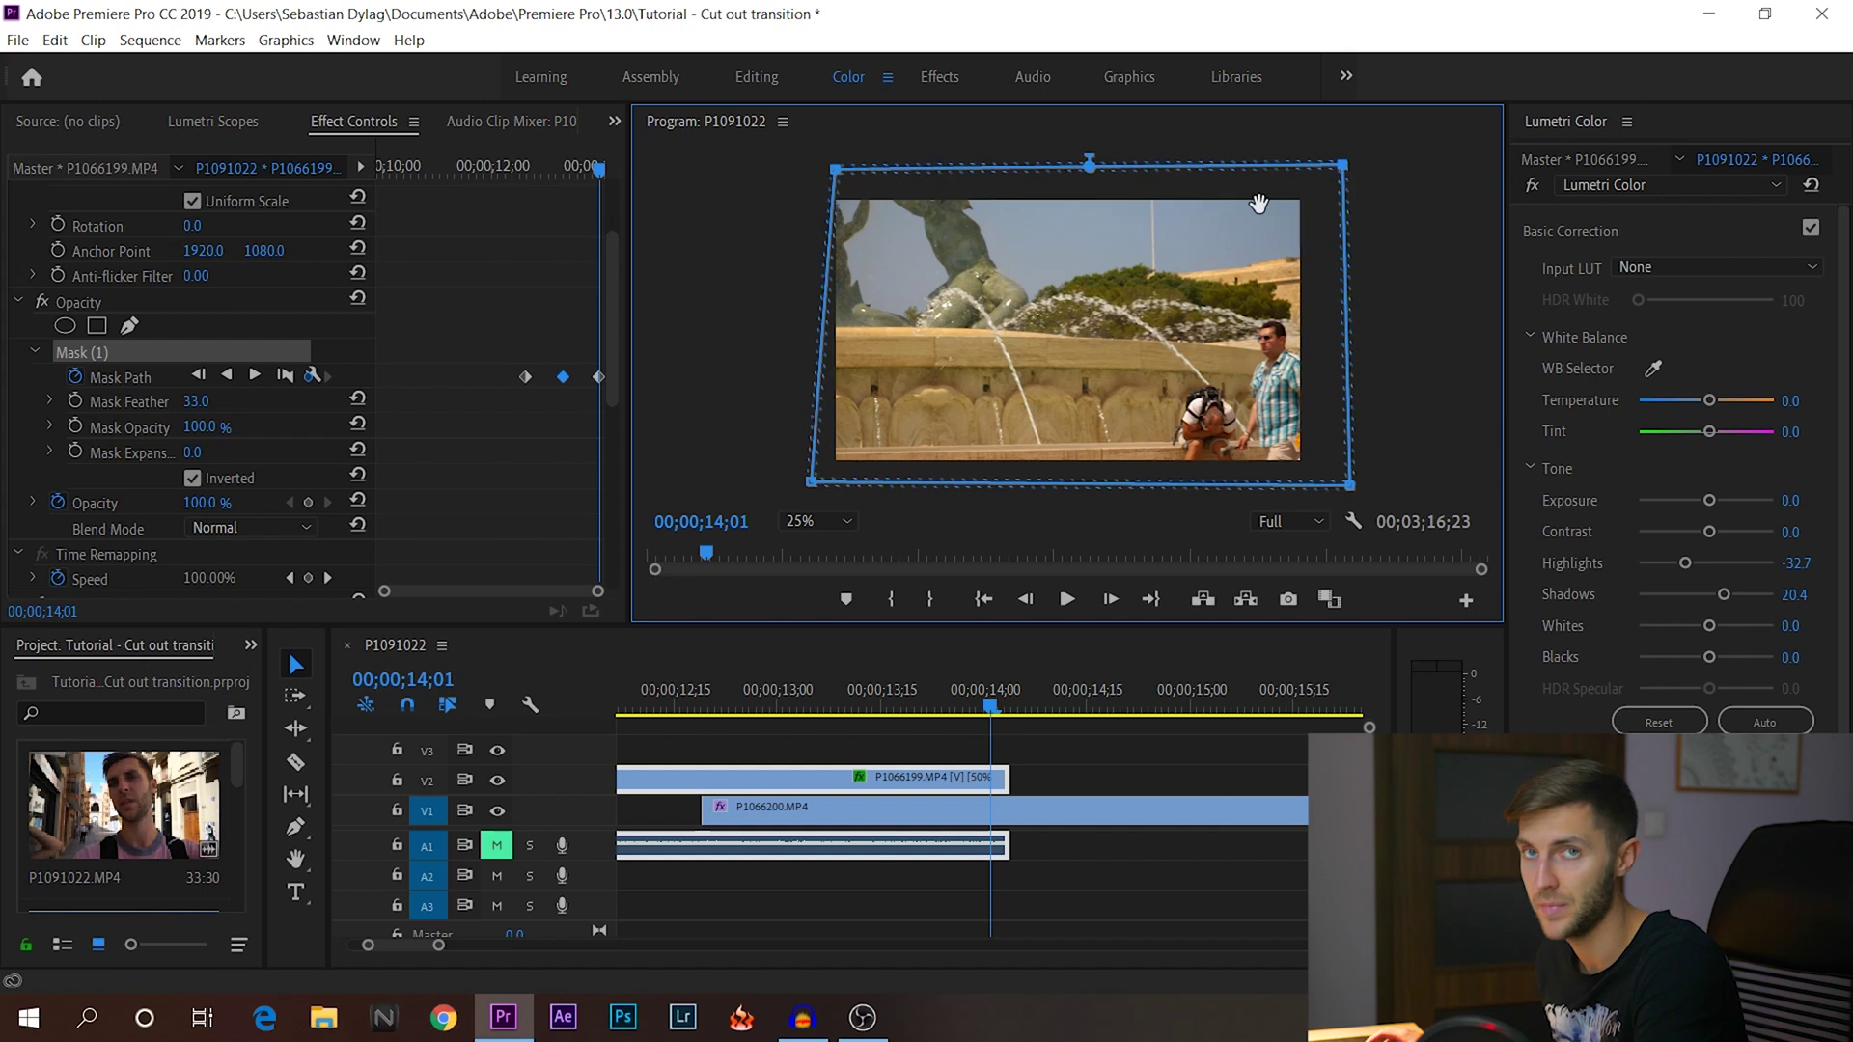
left_click_drag(1047, 279, 1045, 281)
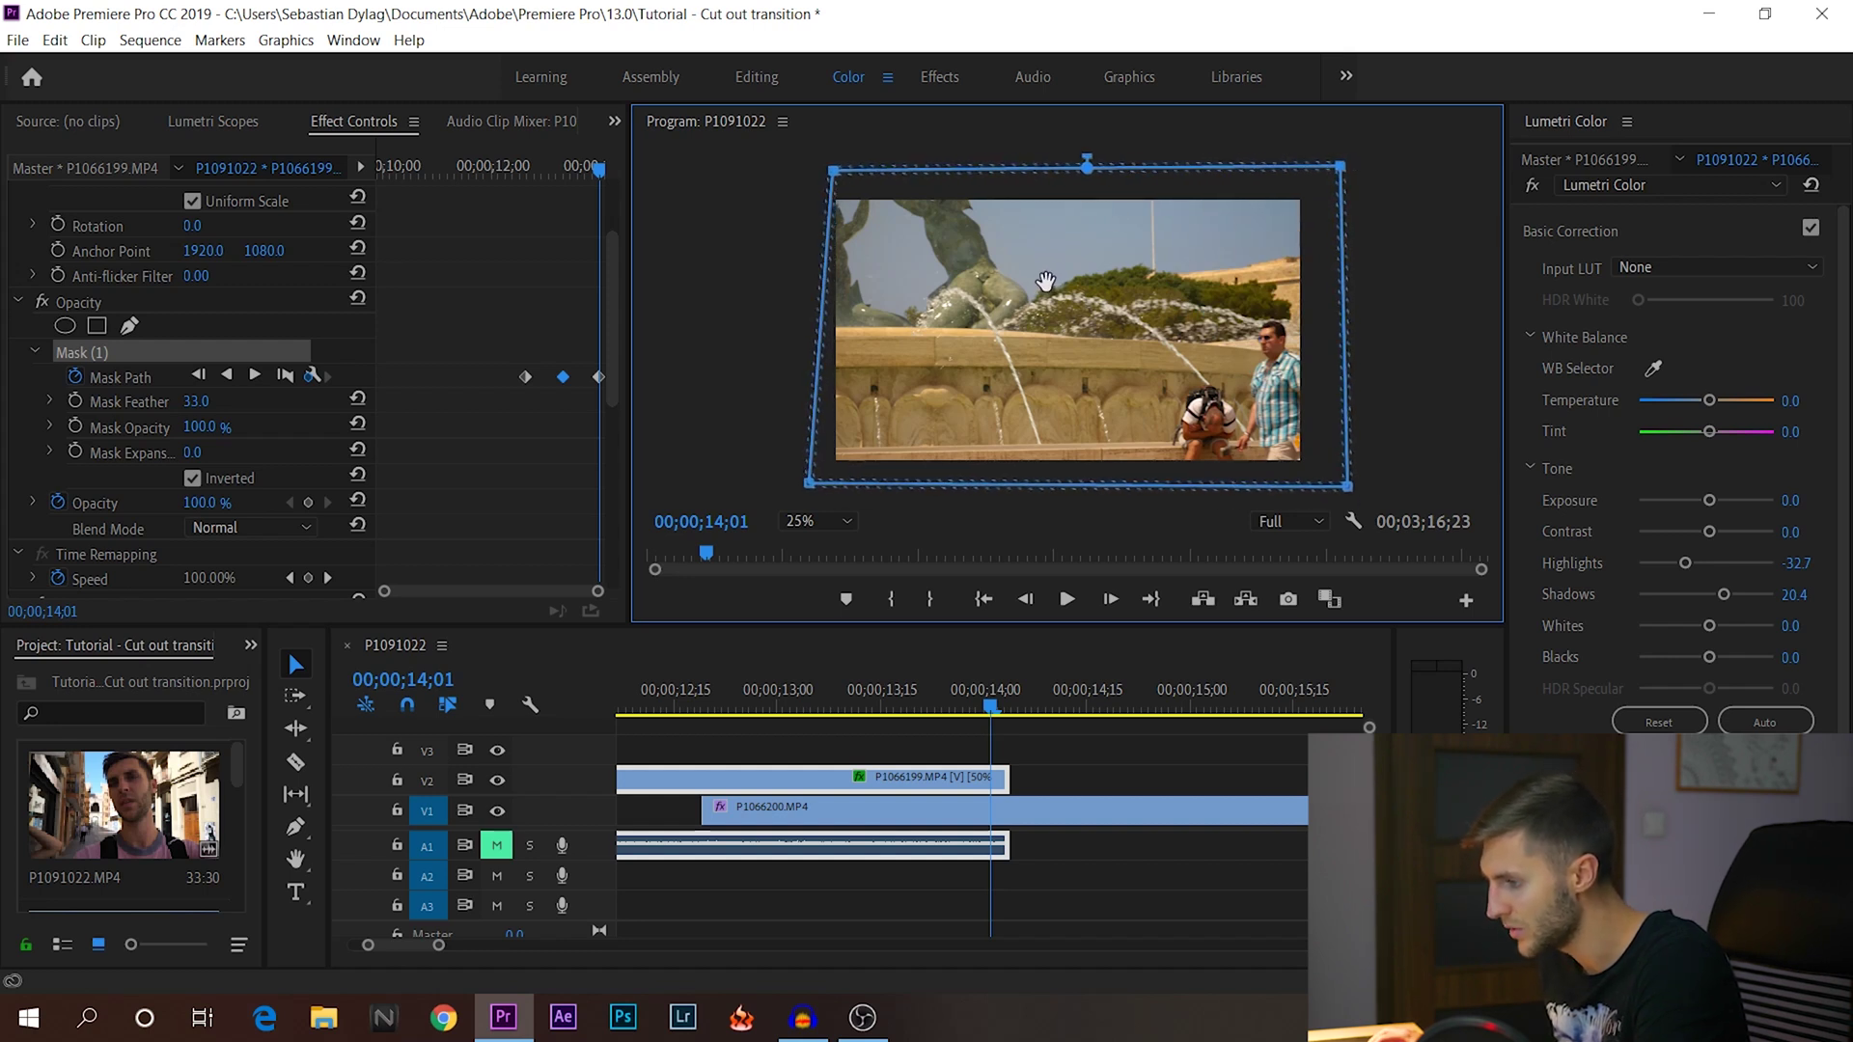
Trim the end of the P1066199.MP4 clip on V2 back to 00;00;14;00
left_click_drag(594, 161, 507, 173)
left_click(627, 695)
left_click(628, 696)
left_click_drag(946, 702, 984, 702)
left_click_drag(1020, 779, 982, 779)
Play back the tree trunk transition from around 00;00;12;14 to check the animated mask
left_click(667, 702)
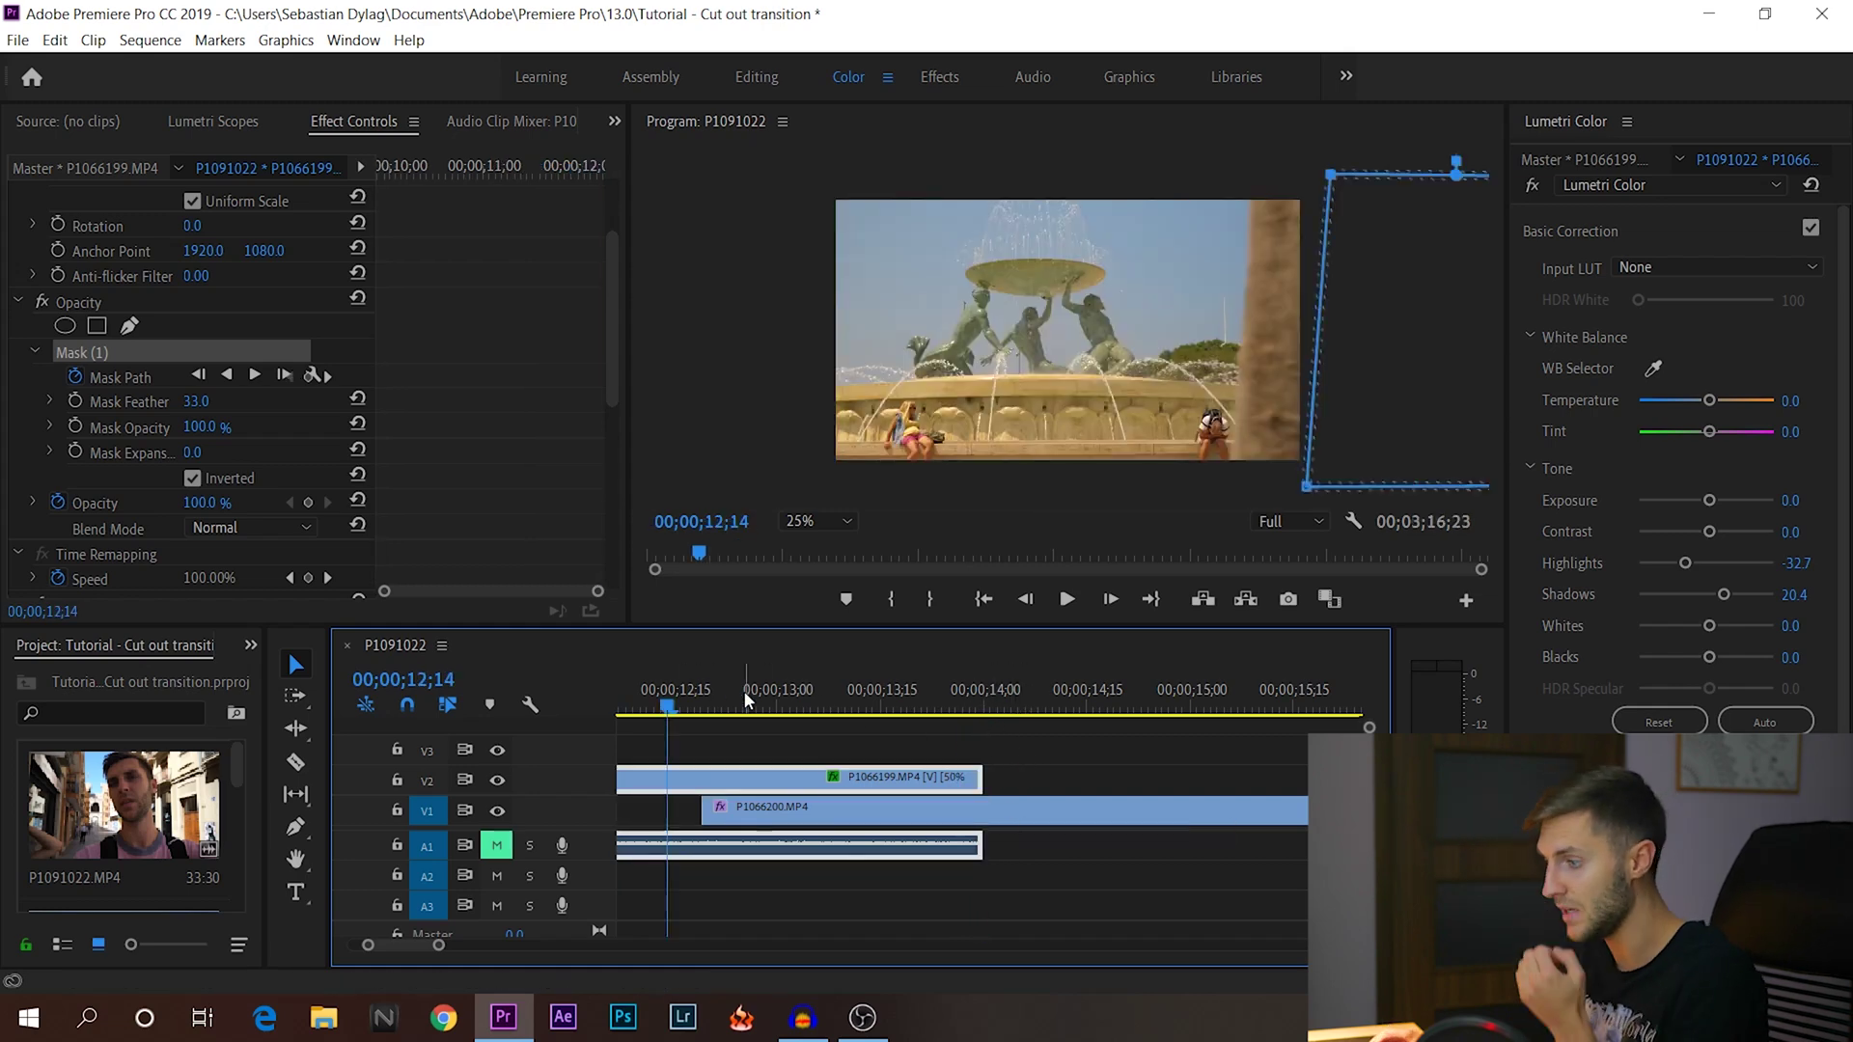
left_click(1065, 600)
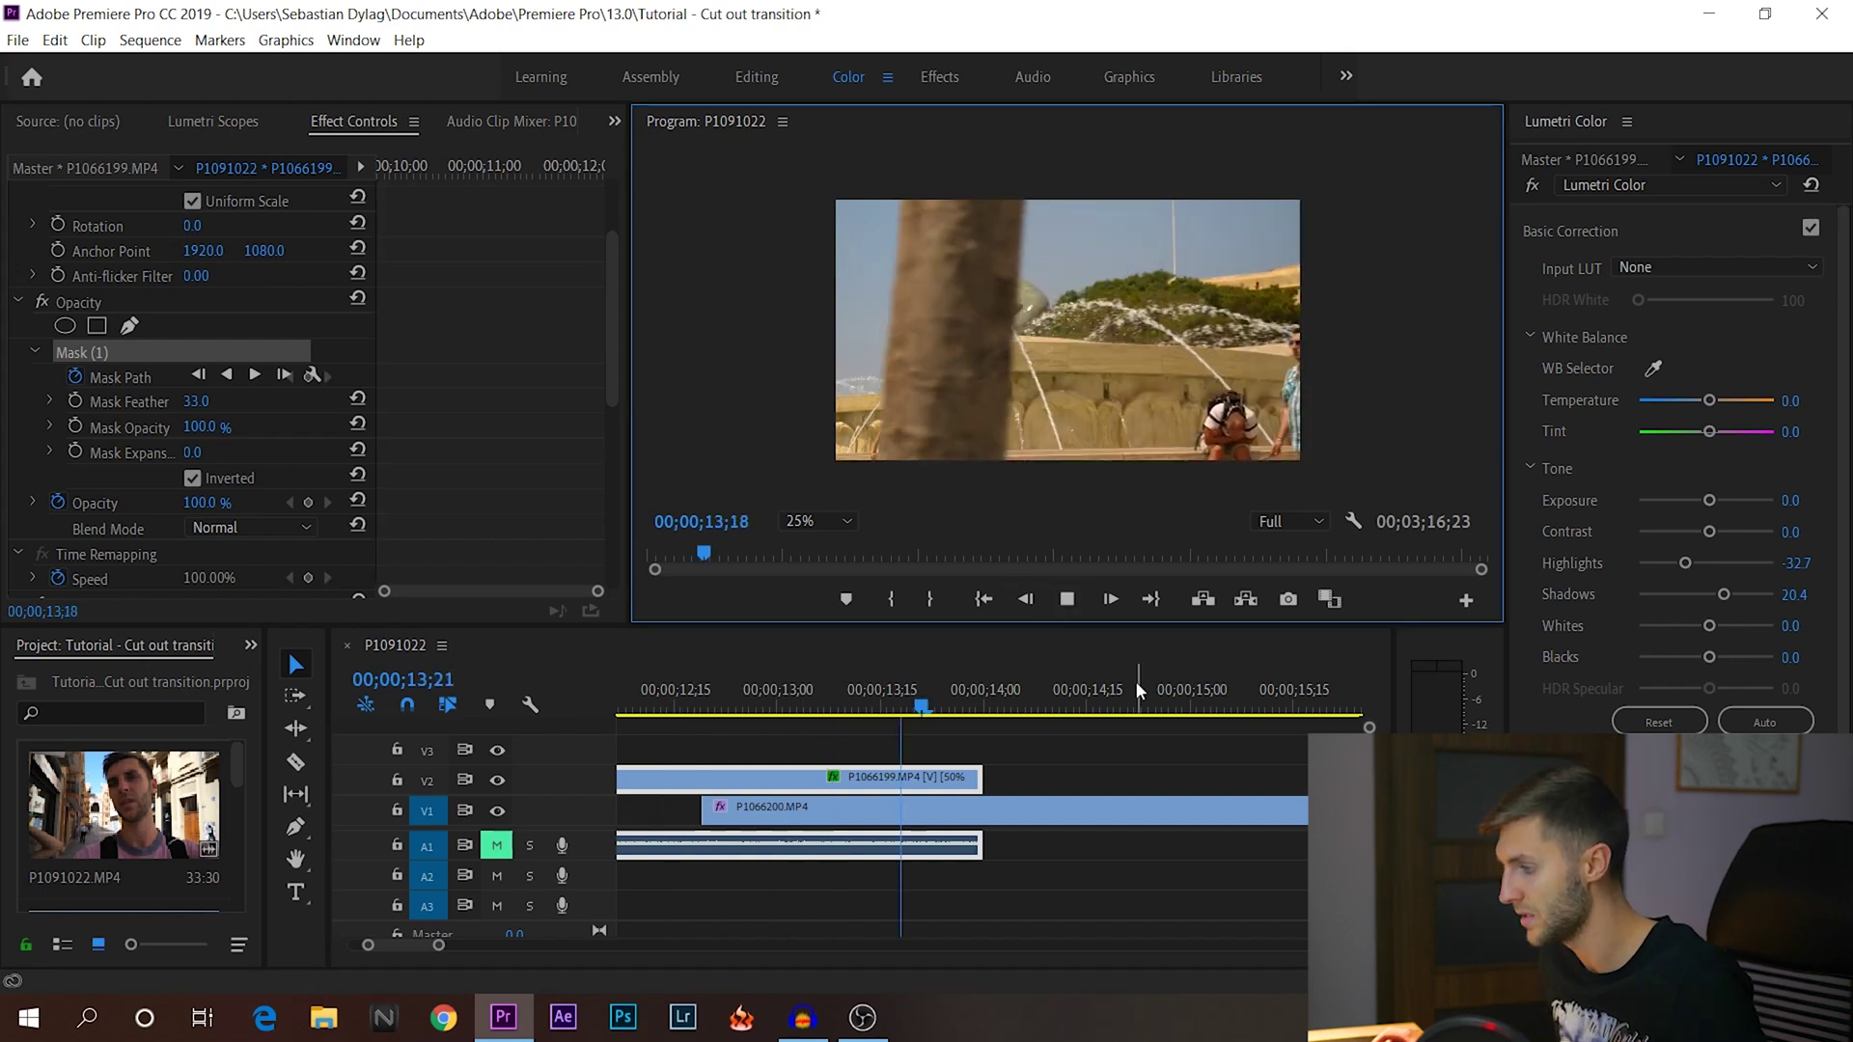
left_click(682, 702)
left_click(1059, 611)
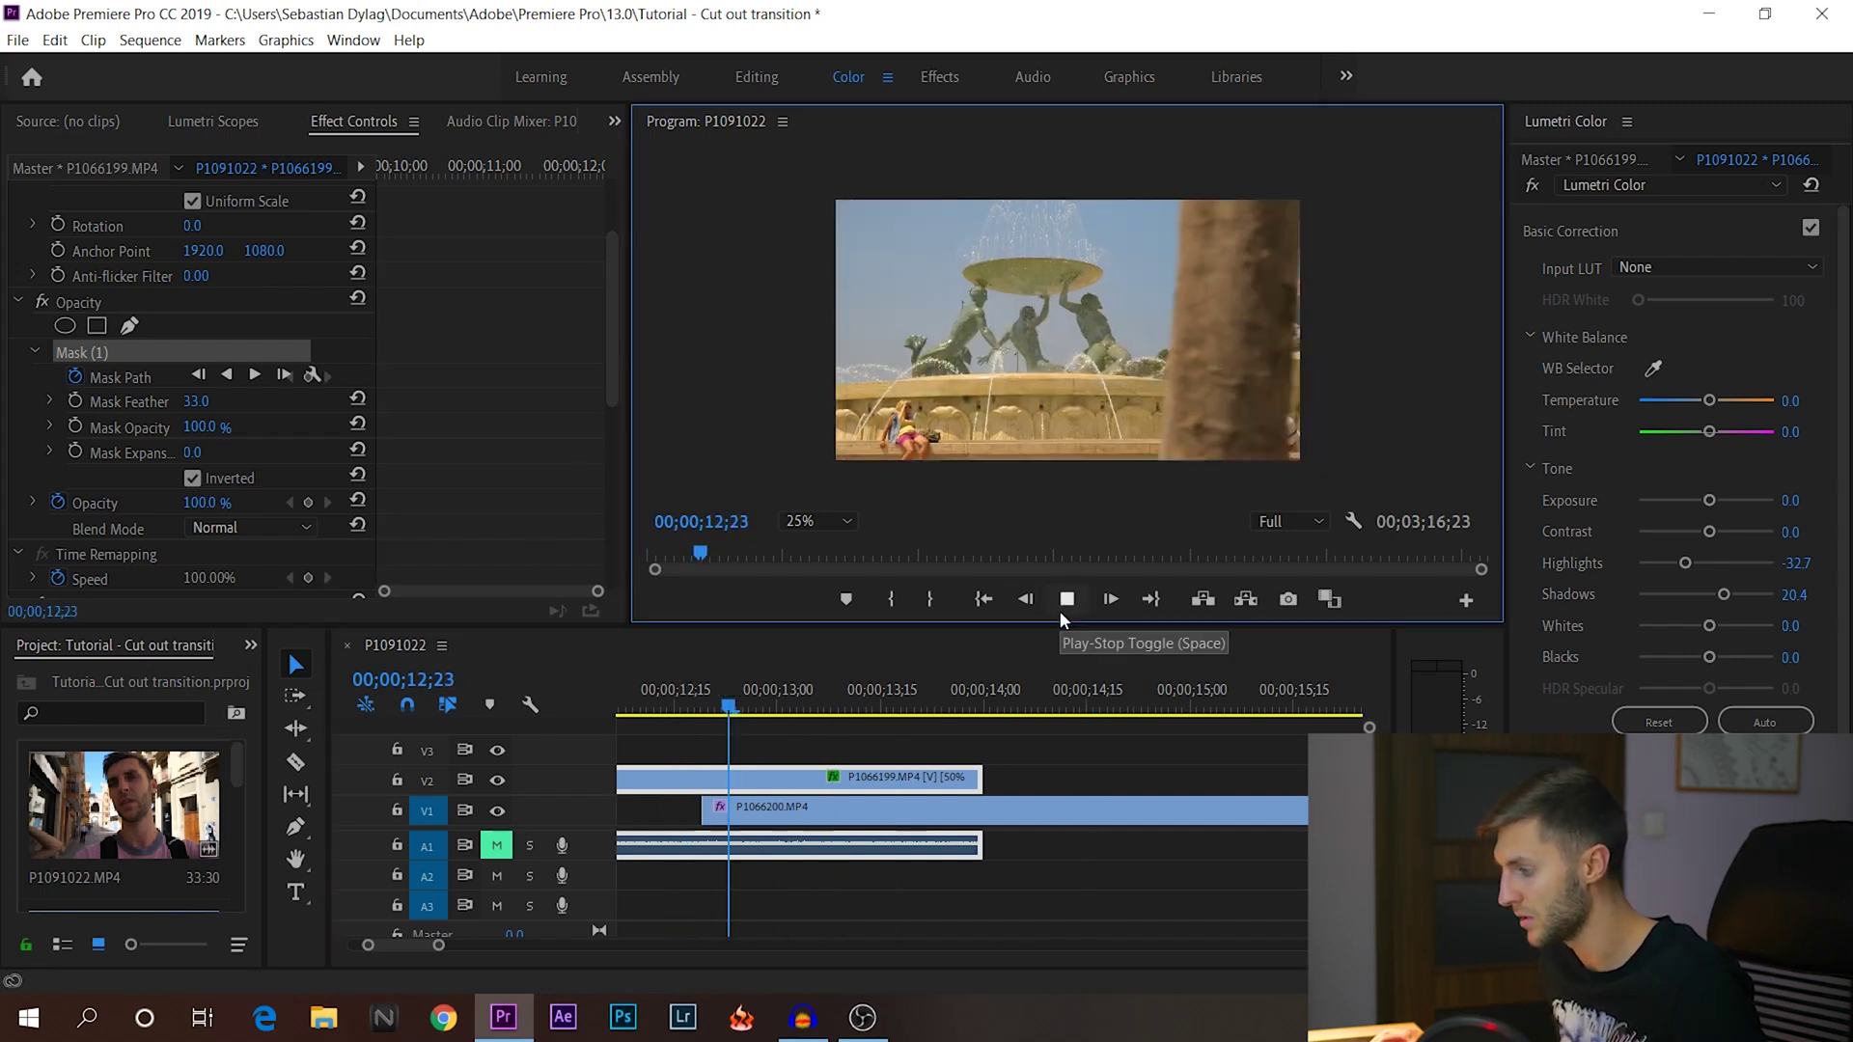
Set the program monitor's playback resolution to 1/2
left_click(1304, 526)
left_click(1286, 596)
left_click(1293, 526)
left_click(1284, 576)
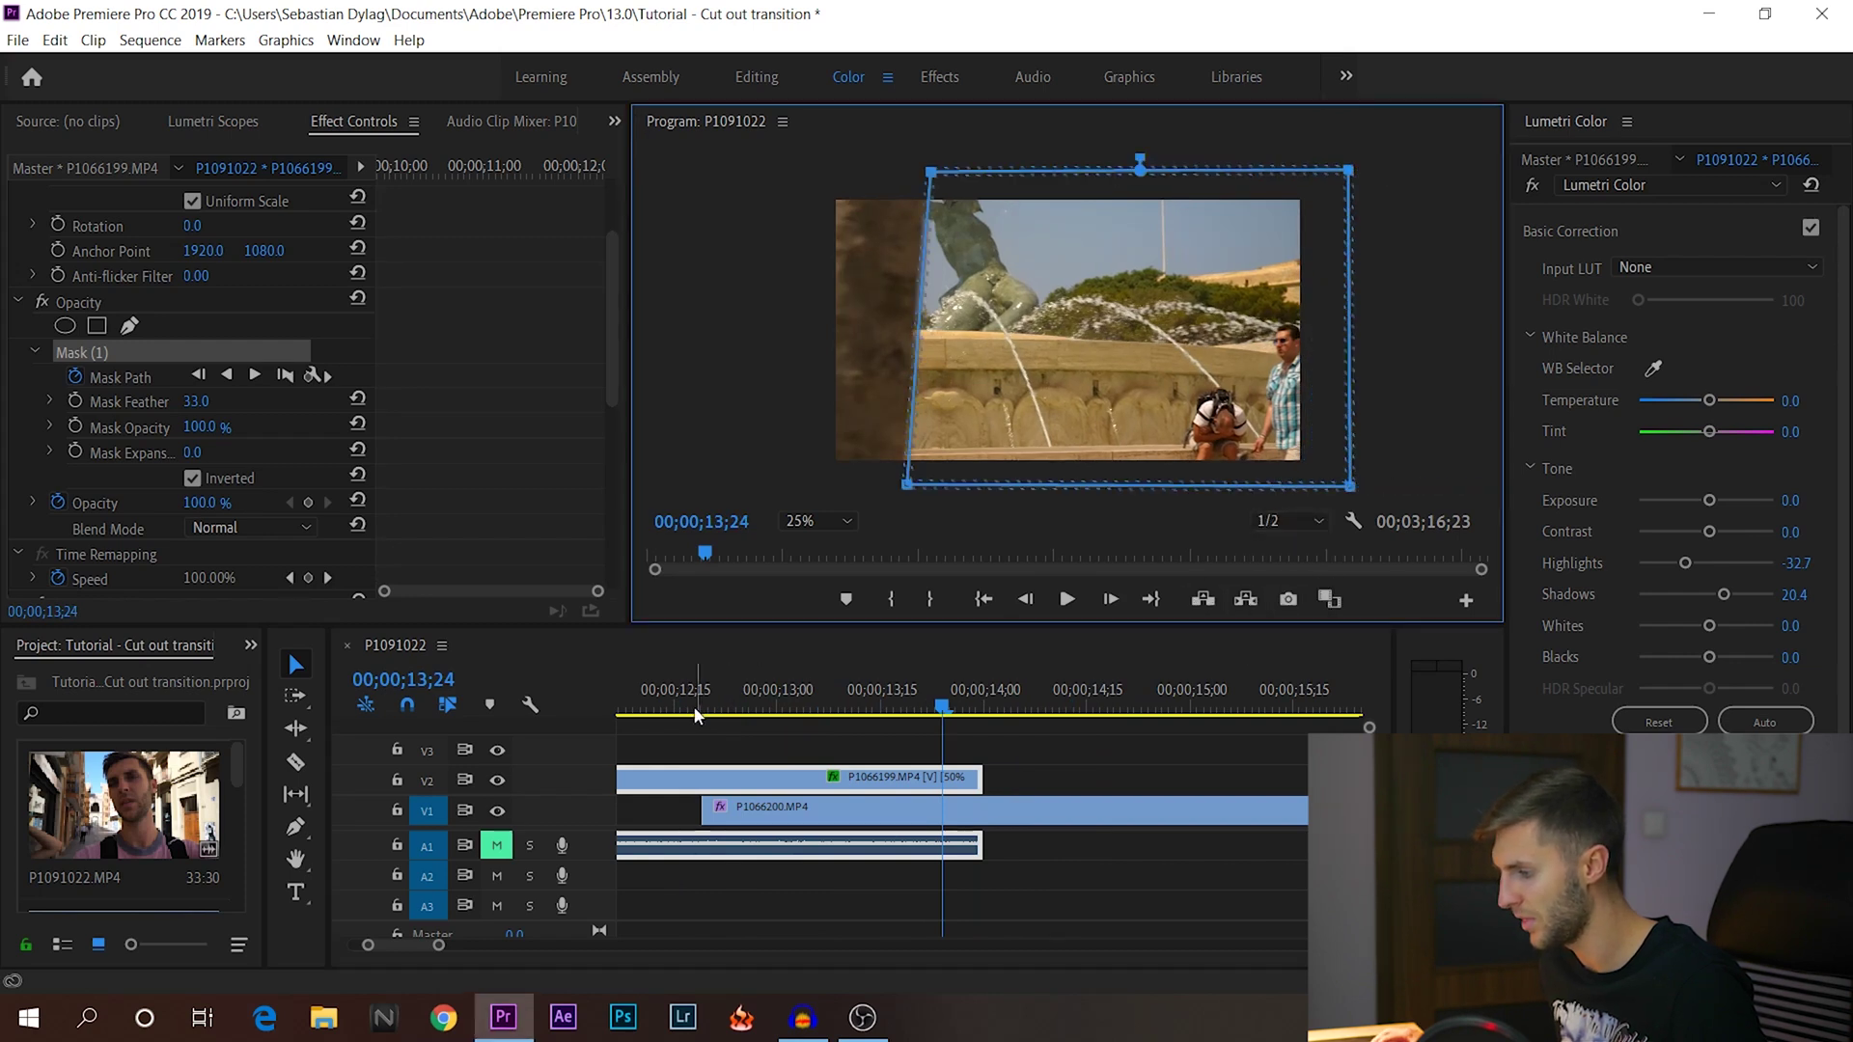
Replay the transition at the reduced resolution and scrub through it to 00;00;14;00
left_click(1069, 648)
key("space")
left_click(1067, 600)
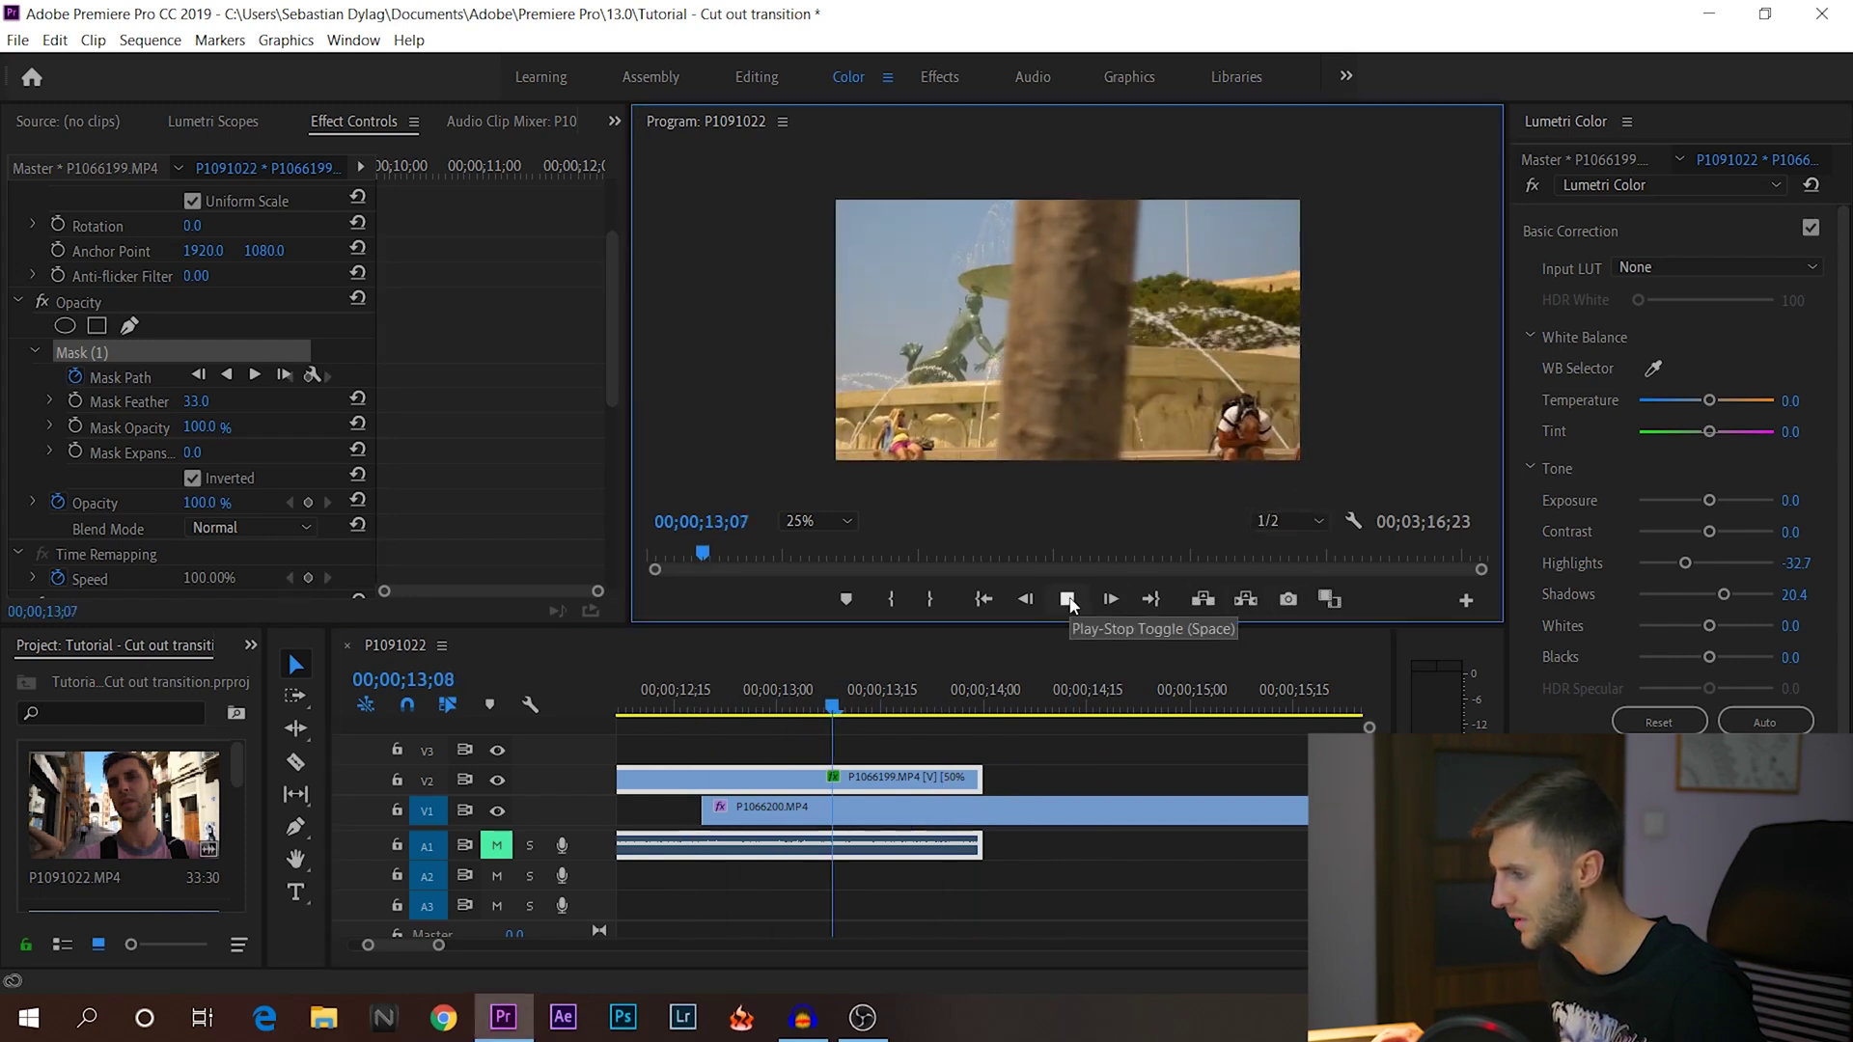
left_click_drag(712, 689, 986, 756)
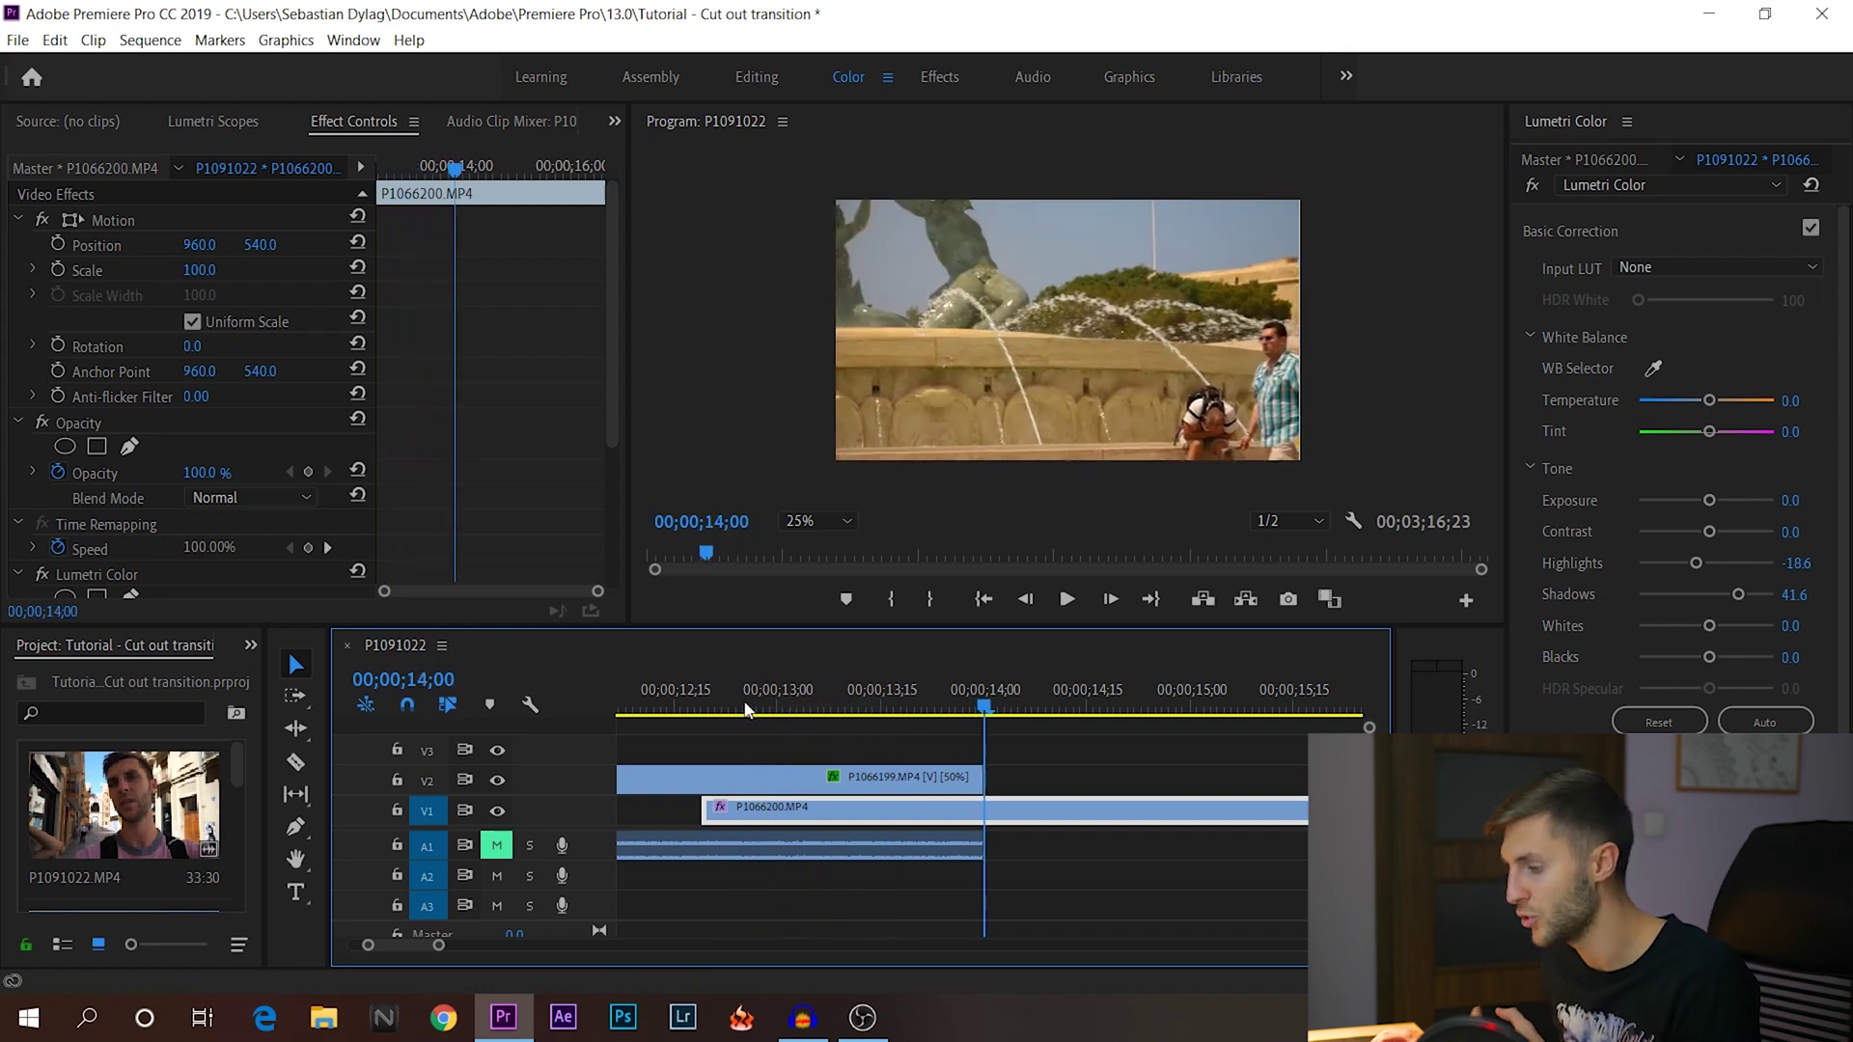
Review the Mask Path keyframes of P1066199.MP4 by scrubbing from 00;00;12;19 to 00;00;13;06
left_click(702, 710)
left_click(743, 768)
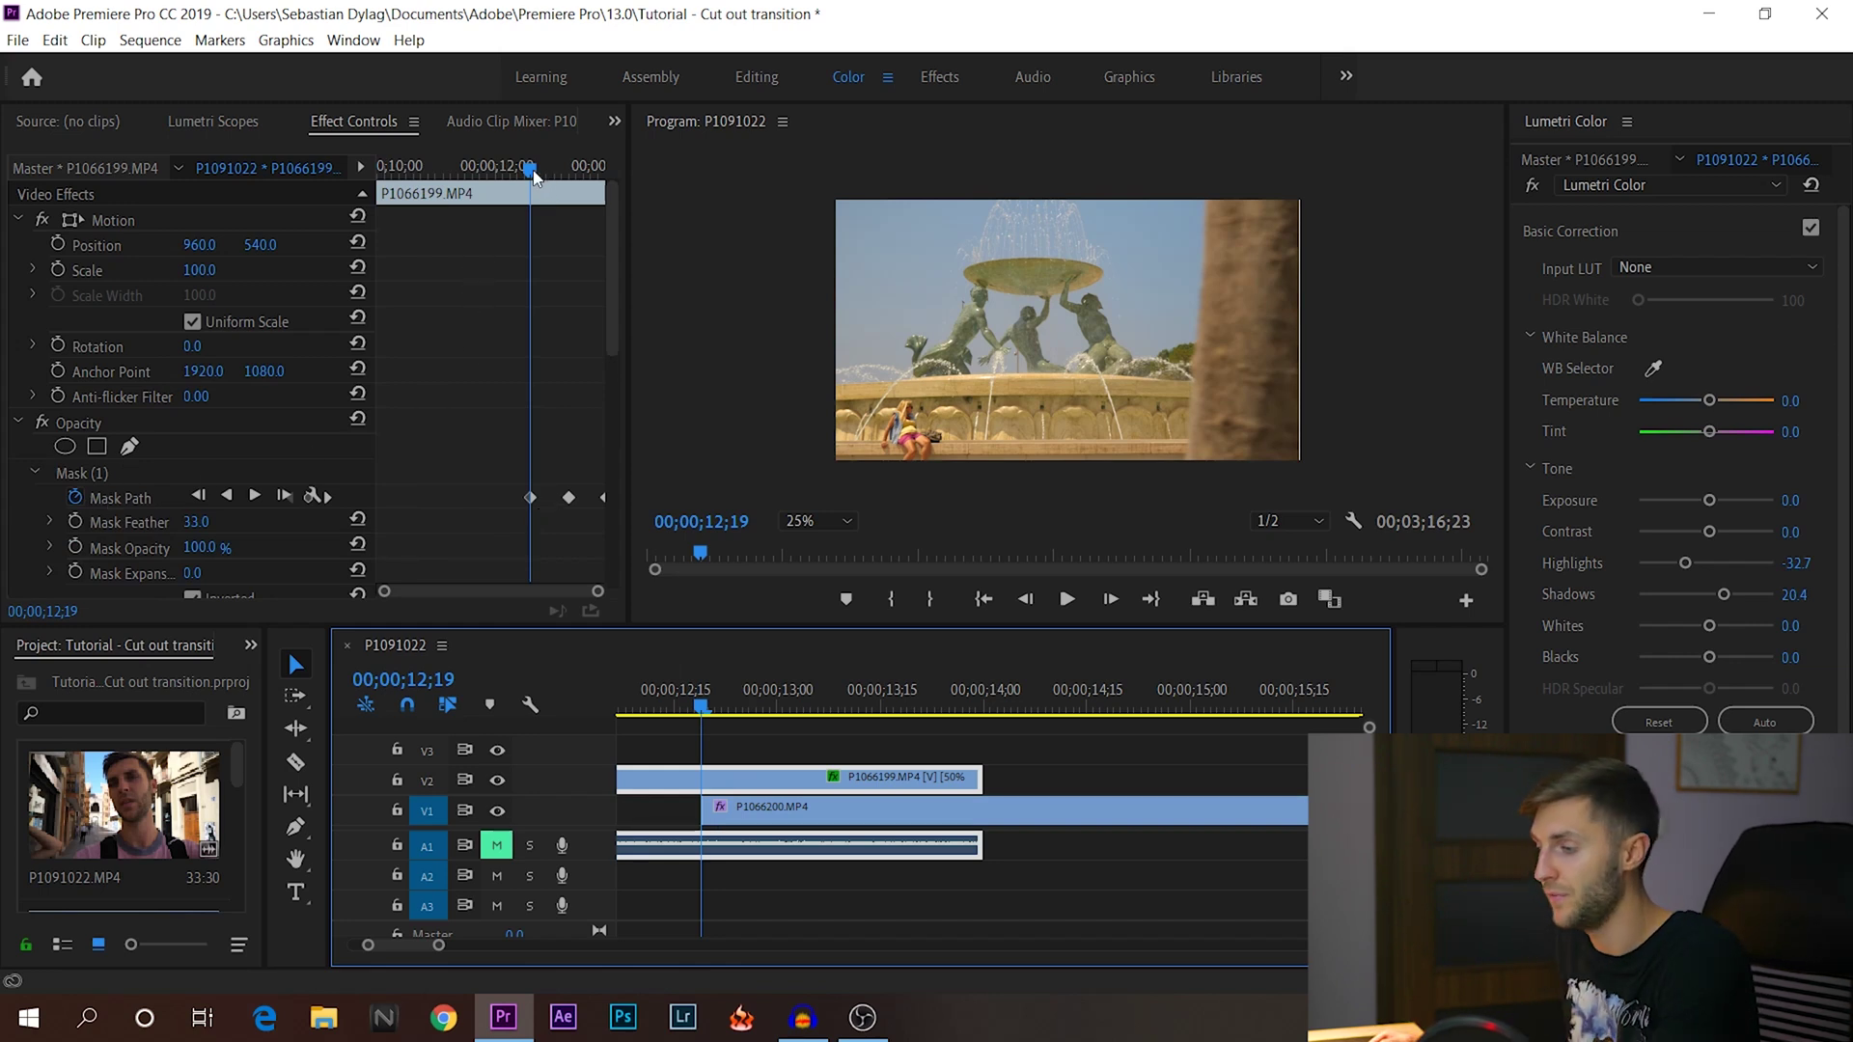
left_click(122, 500)
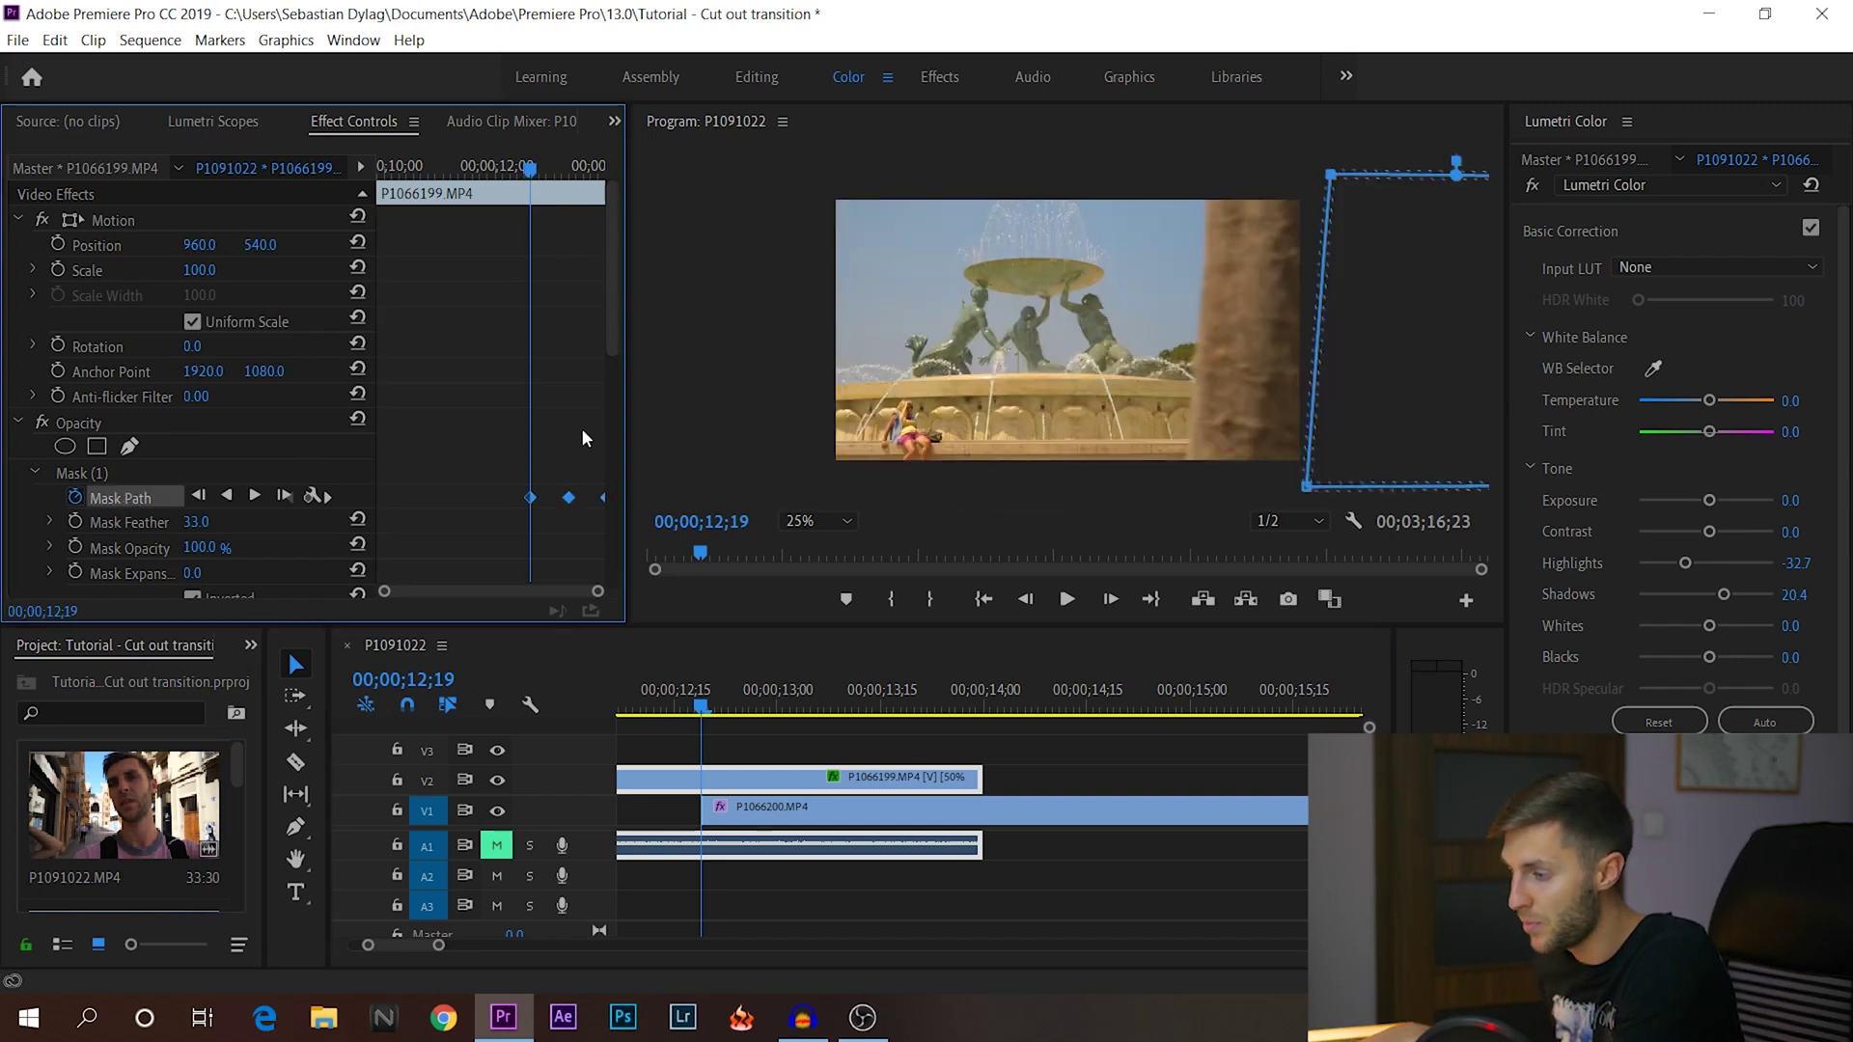
left_click_drag(541, 171, 565, 182)
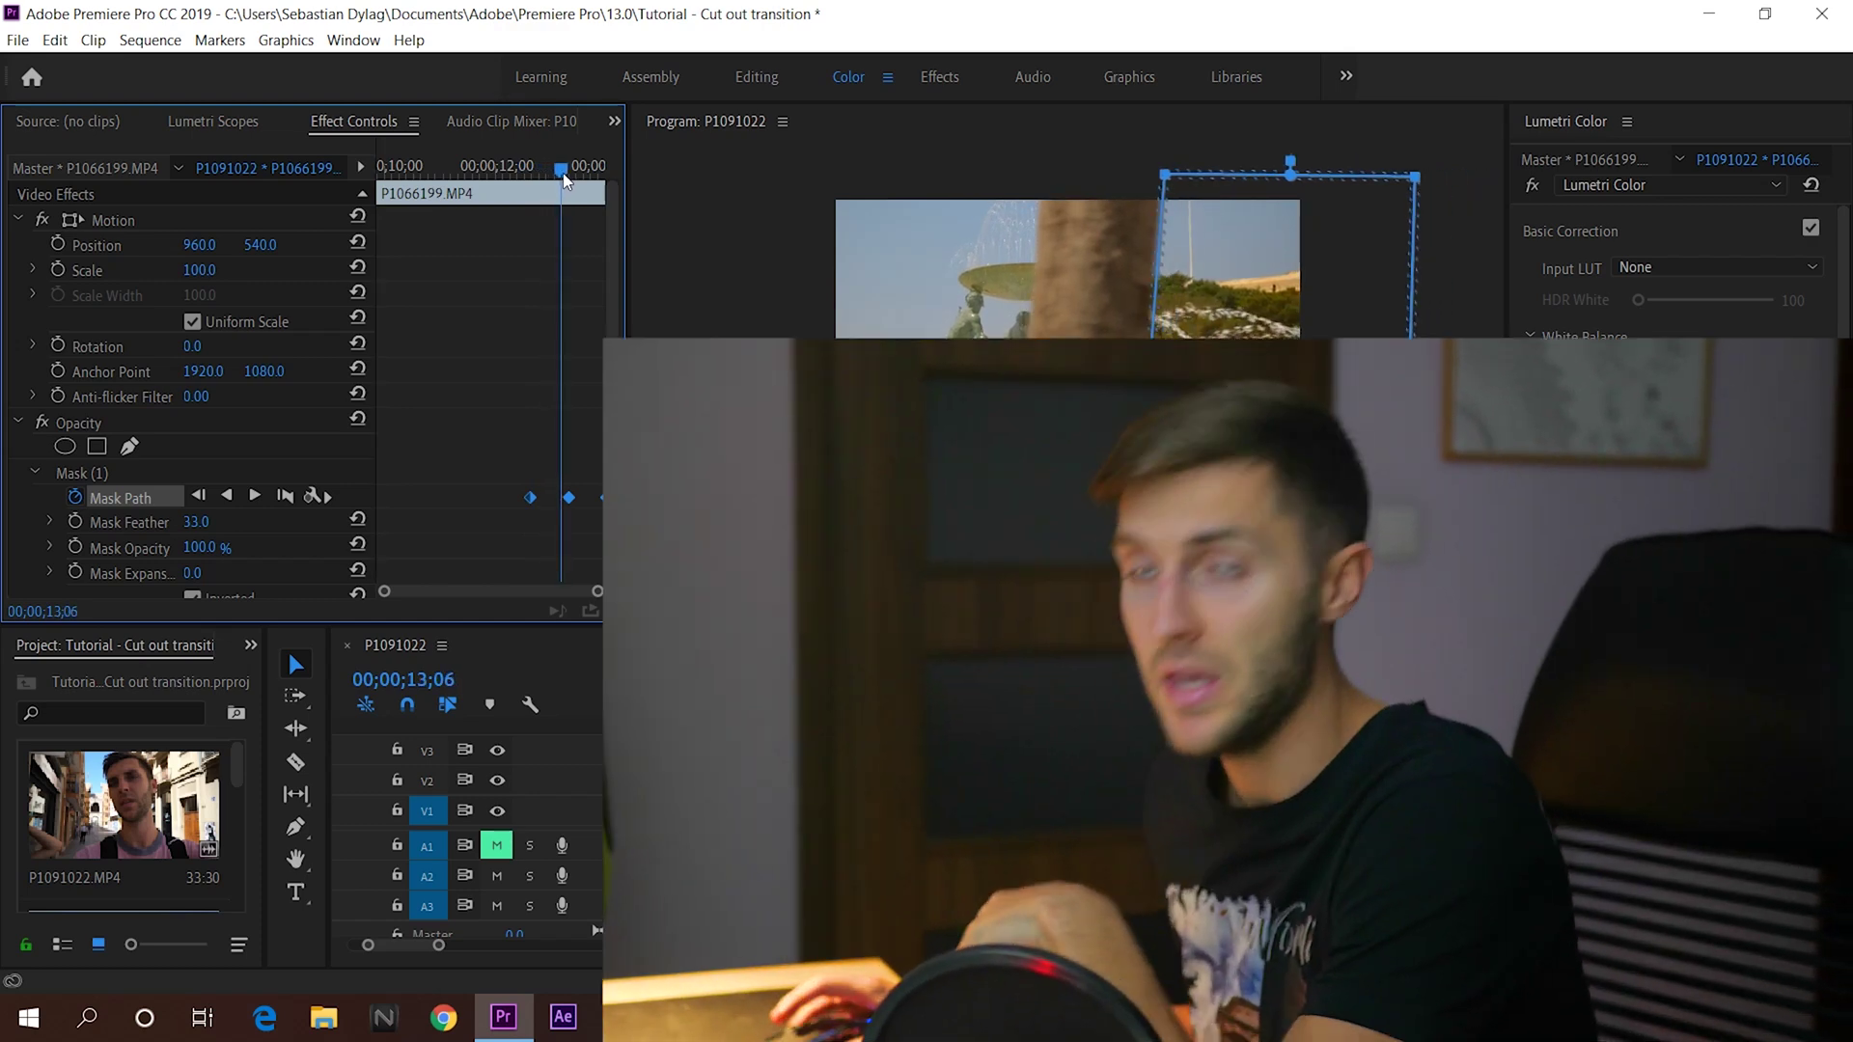